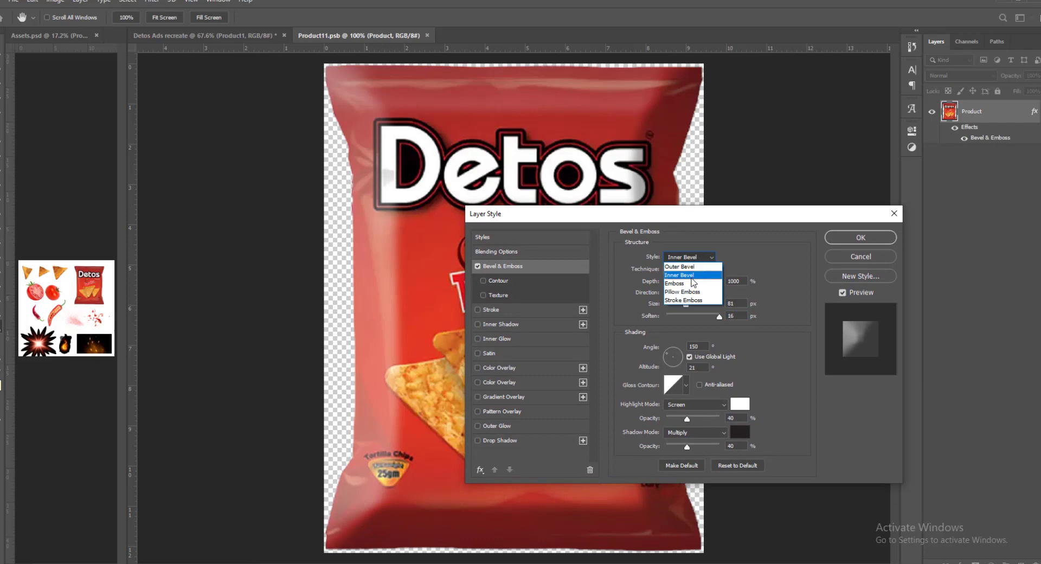
- Set the chip bag's Bevel & Emboss style to Inner Bevel, then save and close the smart object
left_click(694, 275)
left_click(860, 238)
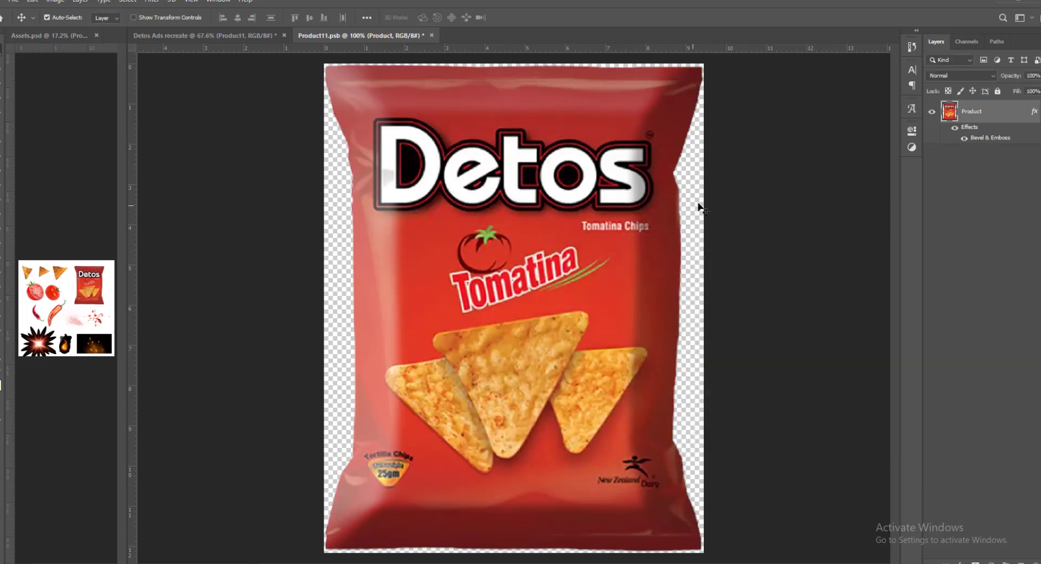
left_click(829, 183)
key("ctrl+s")
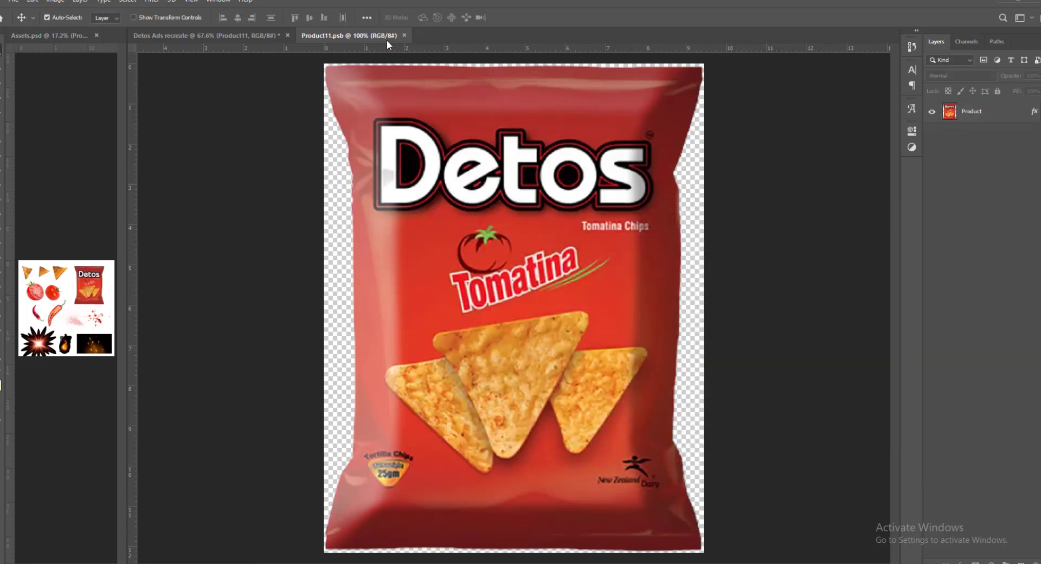
key("ctrl+w")
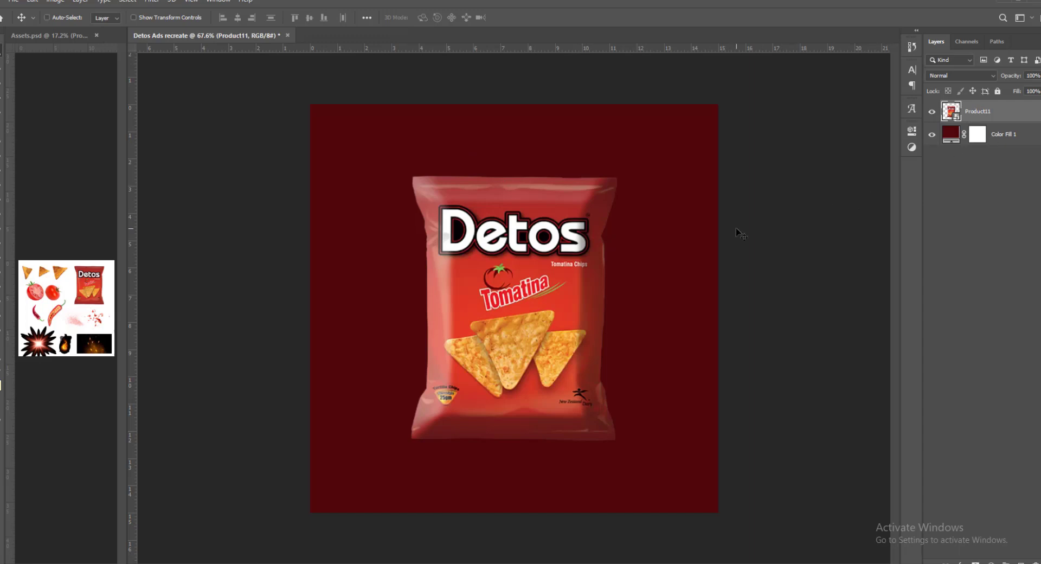
- Rotate the chip bag clockwise to about 15 degrees
key("ctrl+z")
key("ctrl+shift+z")
key("ctrl+t")
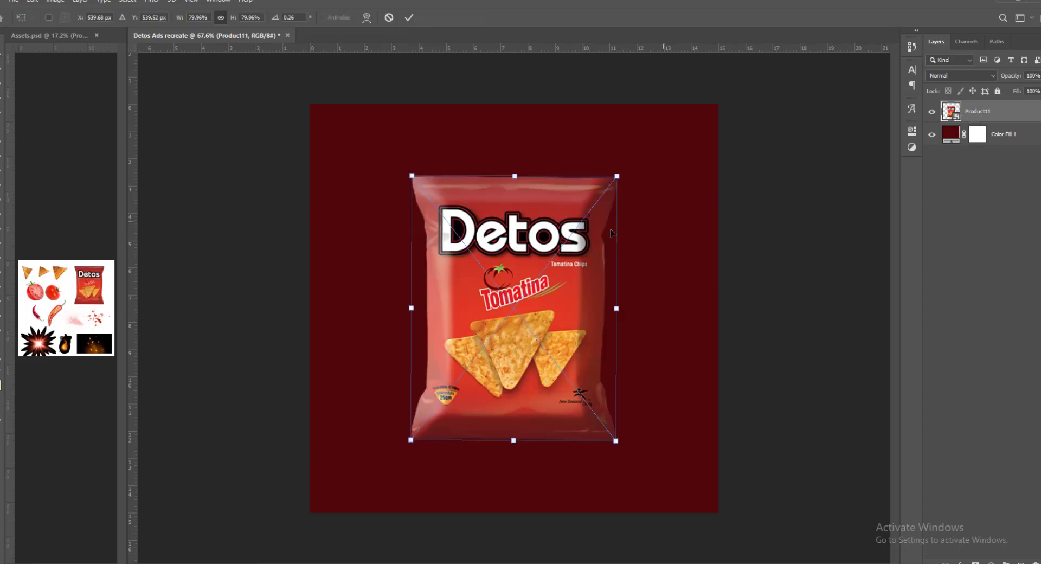
left_click_drag(637, 165, 658, 199)
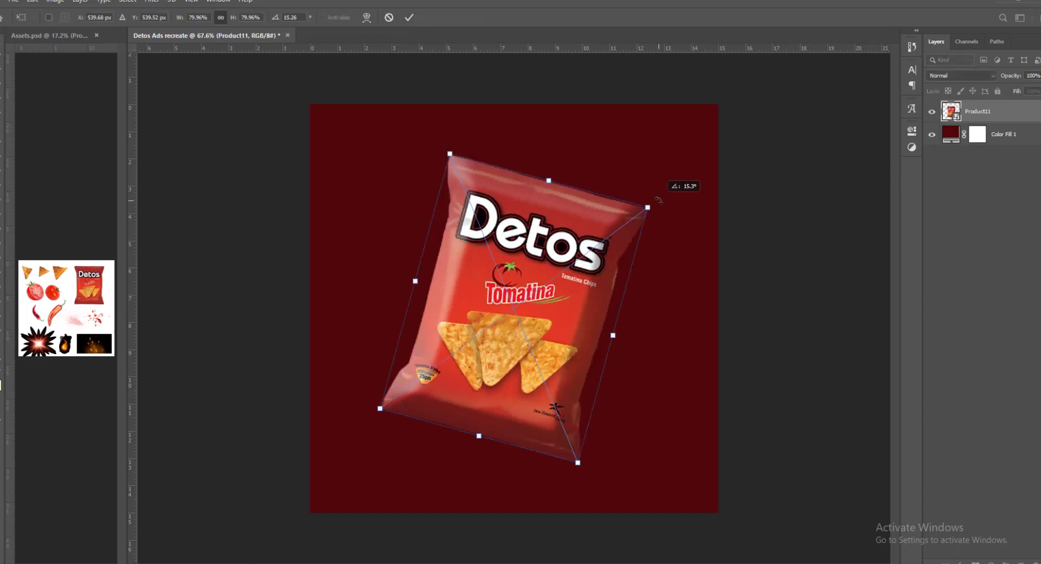
key("Return")
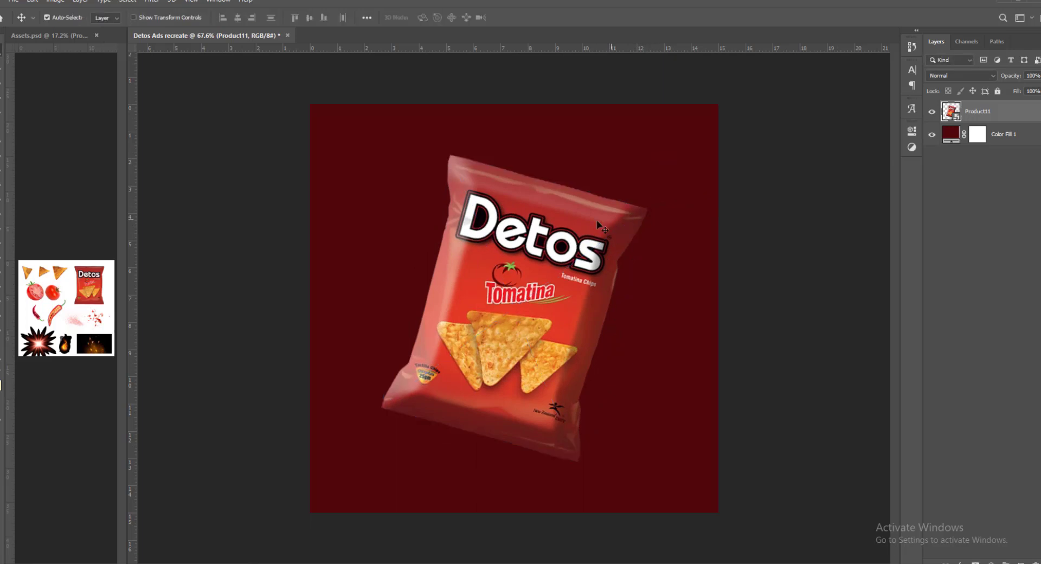
- Paint a soft glow in red #e13a22, sampled from the bag, behind the bag on a new layer above Color Fill 1
left_click(993, 134)
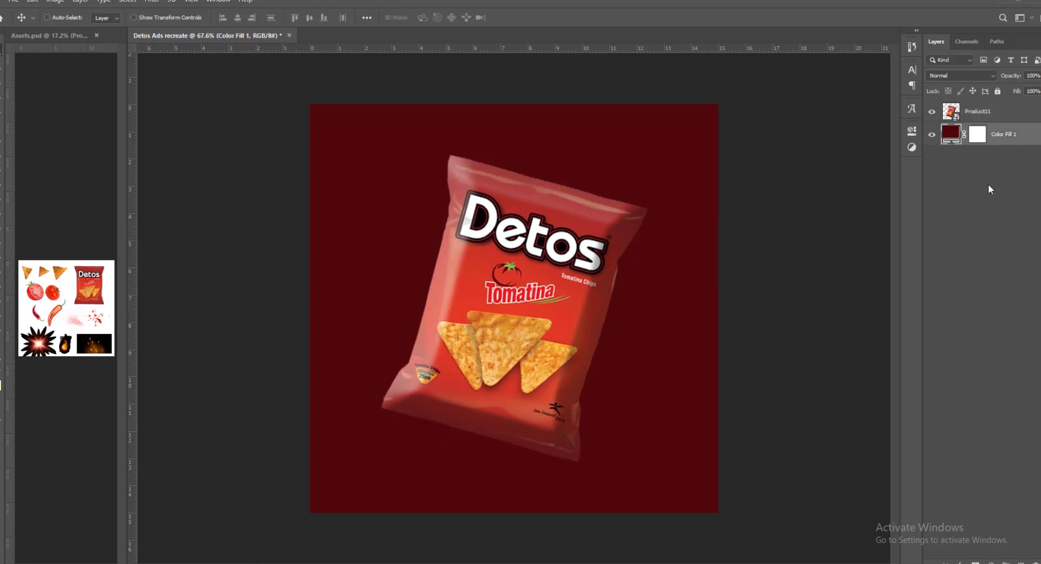
key("ctrl+shift+n")
key("Return")
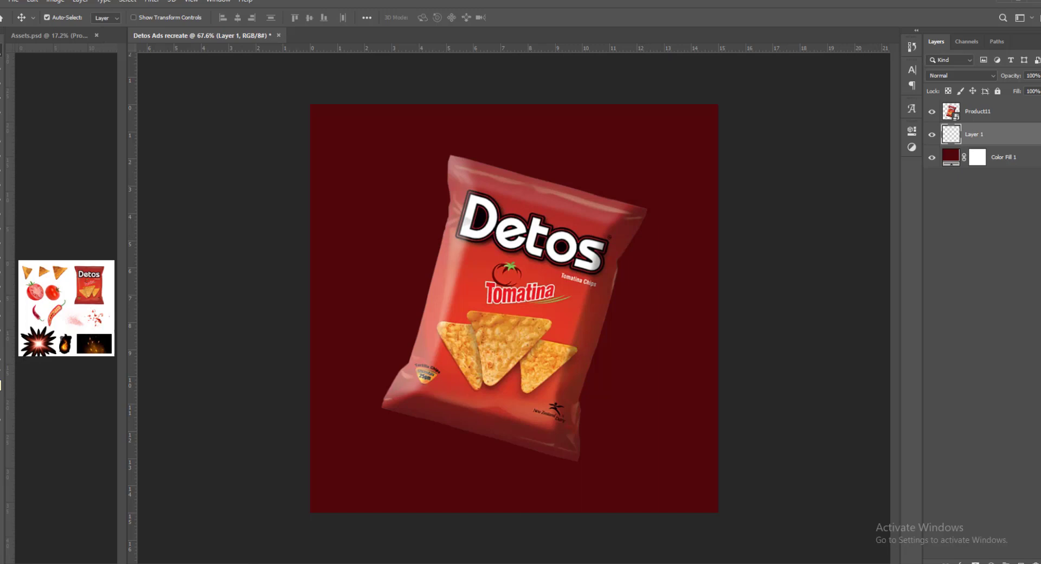
left_click(0, 381)
left_click(508, 288)
left_click(480, 297)
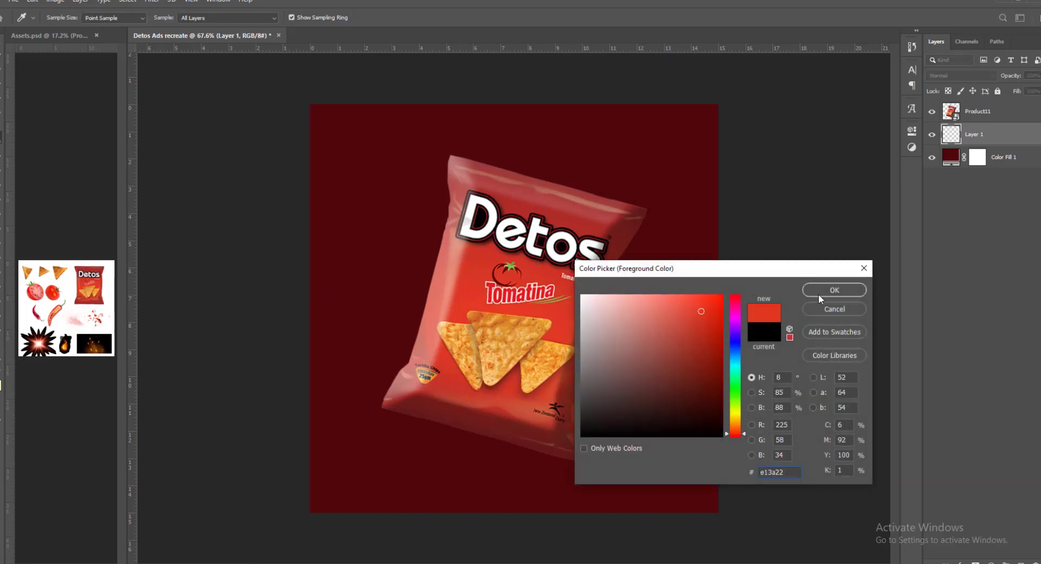
left_click(834, 290)
key("b")
left_click(515, 302)
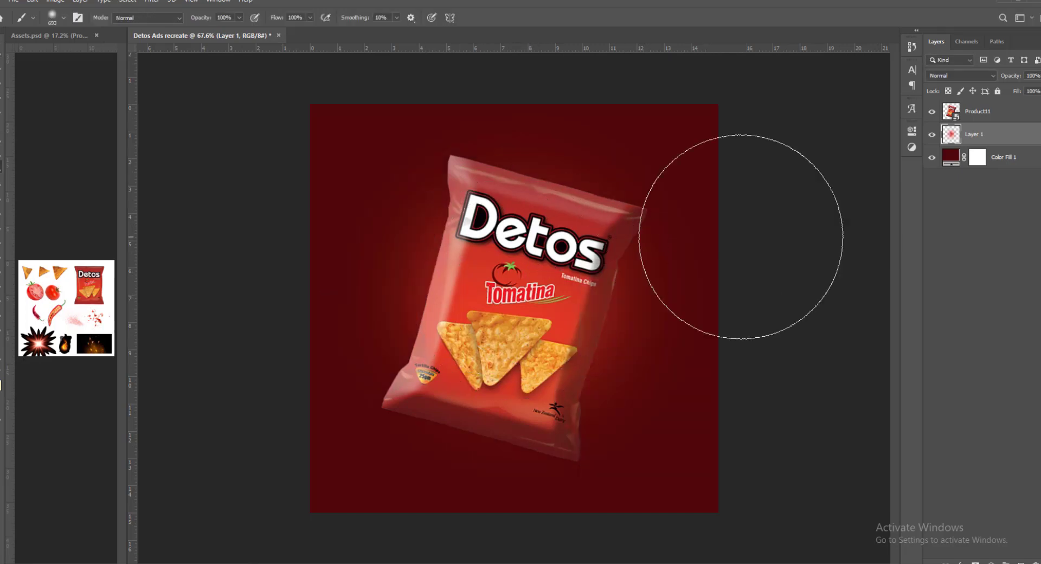
- Set the red glow layer to Screen blending and enlarge it to spread over the canvas
left_click(943, 76)
left_click(935, 168)
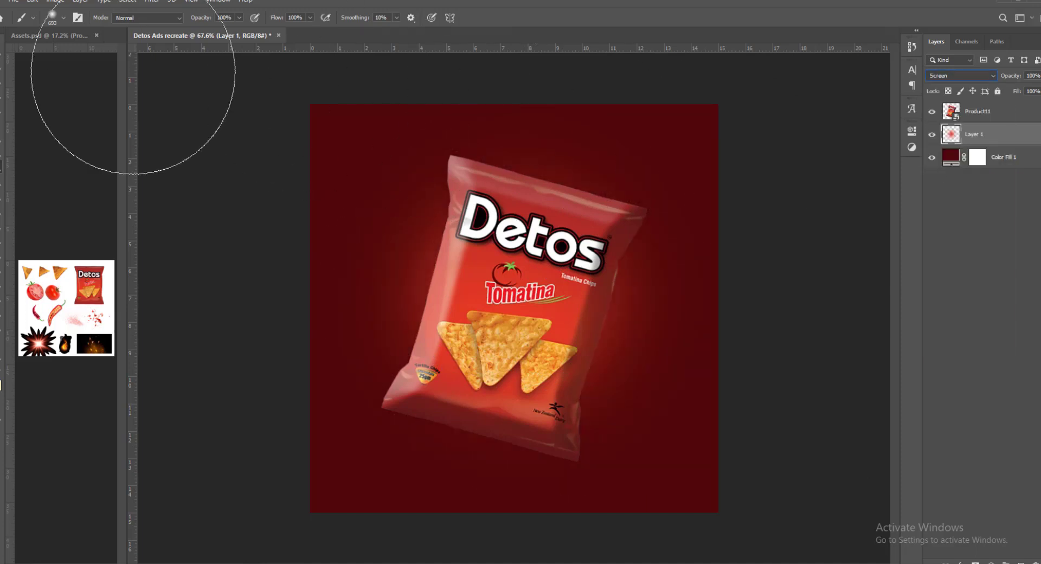
key("v")
key("ctrl+t")
mouse_move(718, 306)
left_mouse_down()
mouse_move(815, 272)
mouse_move(691, 314)
mouse_move(700, 315)
left_mouse_up()
key("Return")
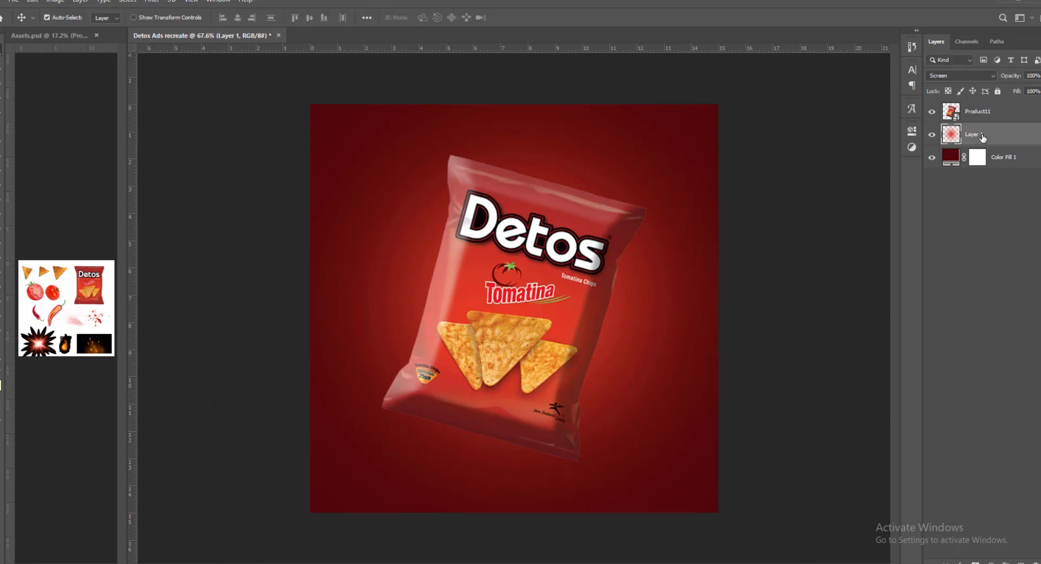
- Paint a soft yellow glow behind the bag on a new layer above the red glow and set it to Screen
key("ctrl+shift+n")
key("Return")
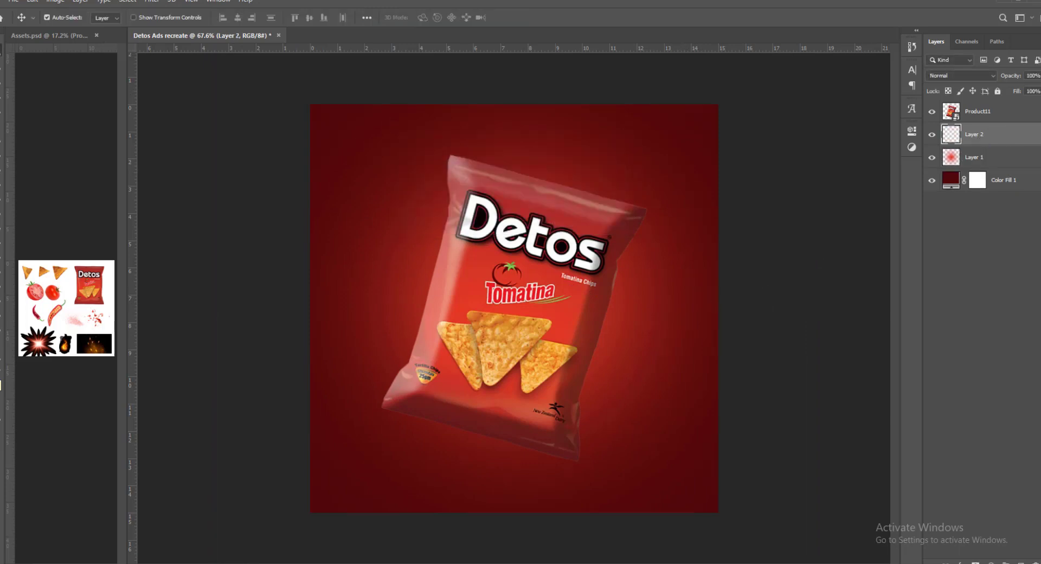
key("b")
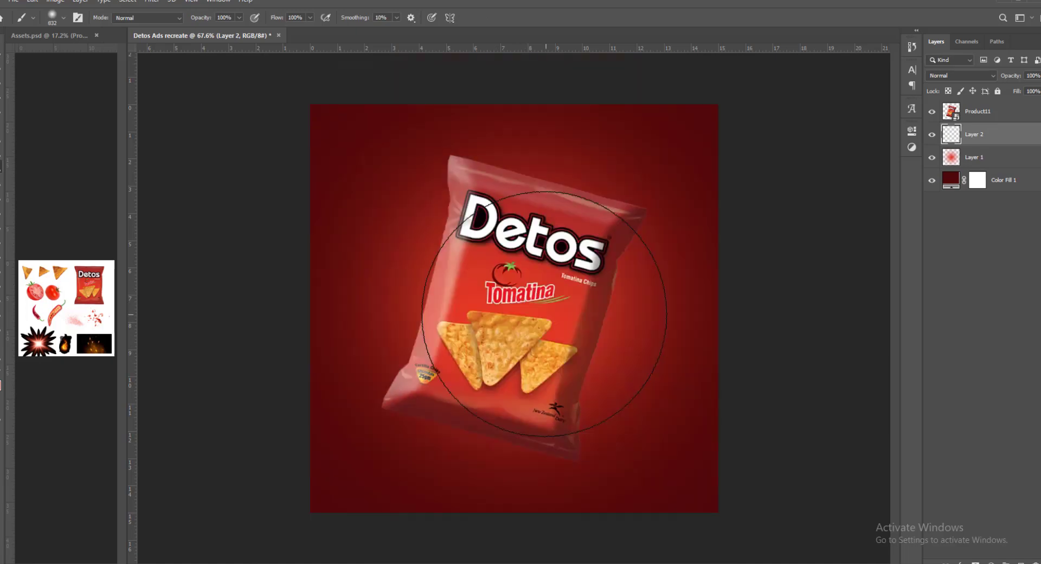
left_click(510, 304)
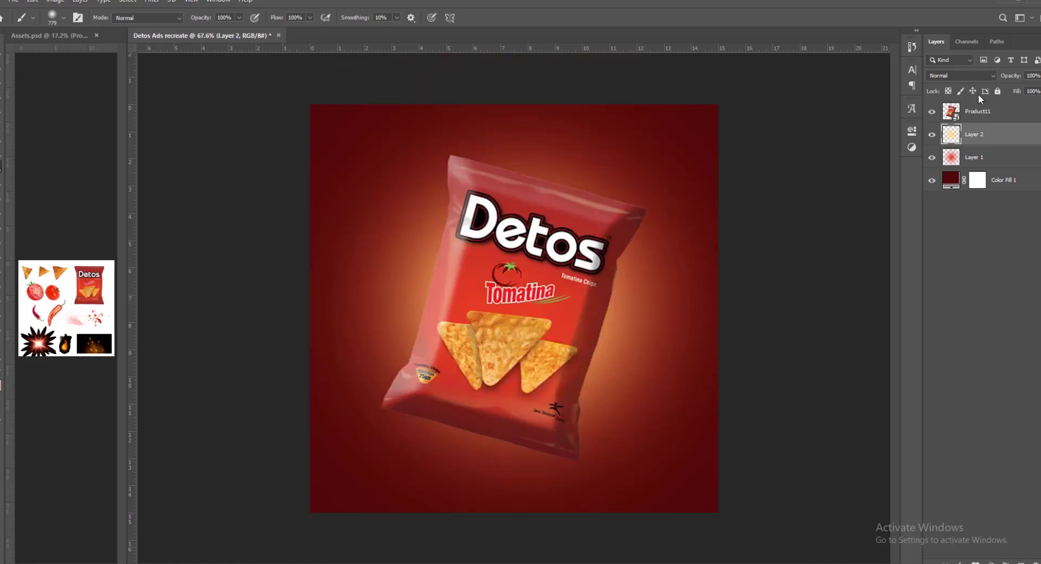
left_click(959, 76)
left_click(937, 168)
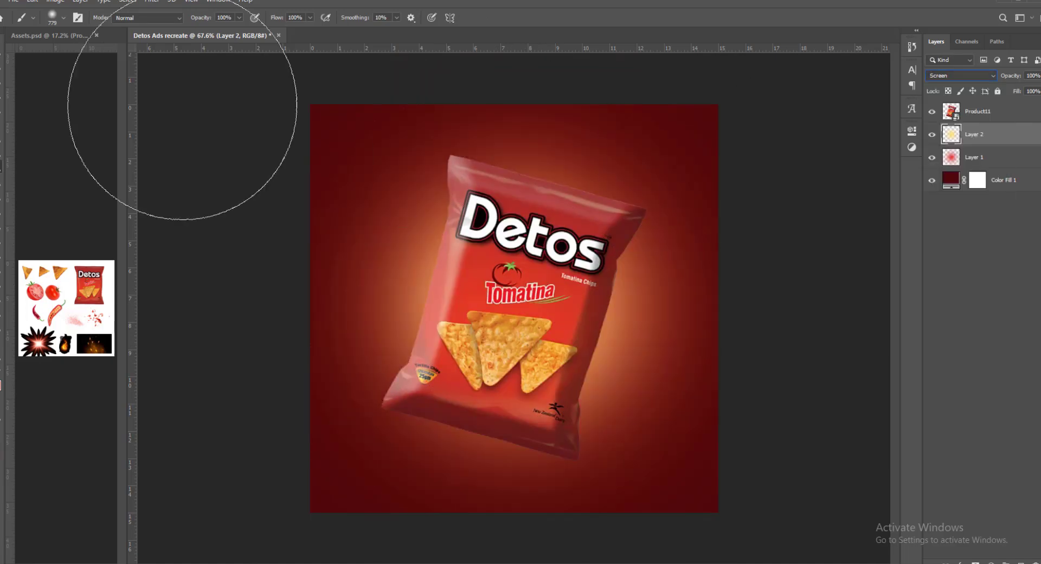
key("v")
key("ctrl+j")
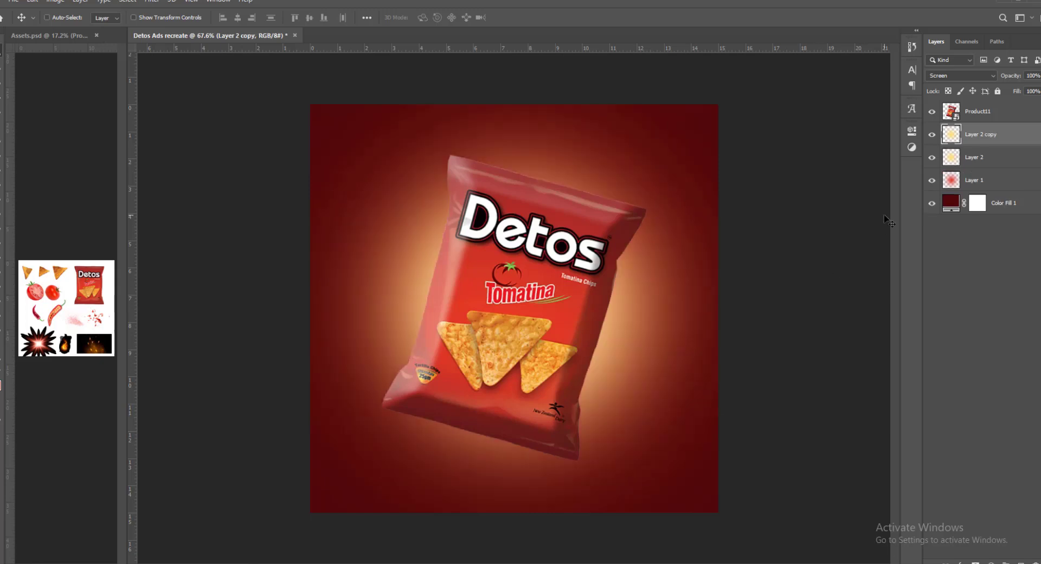
key("ctrl+z")
- Duplicate the red glow layer and change the blend mode of the yellow glow layer
left_click(976, 158)
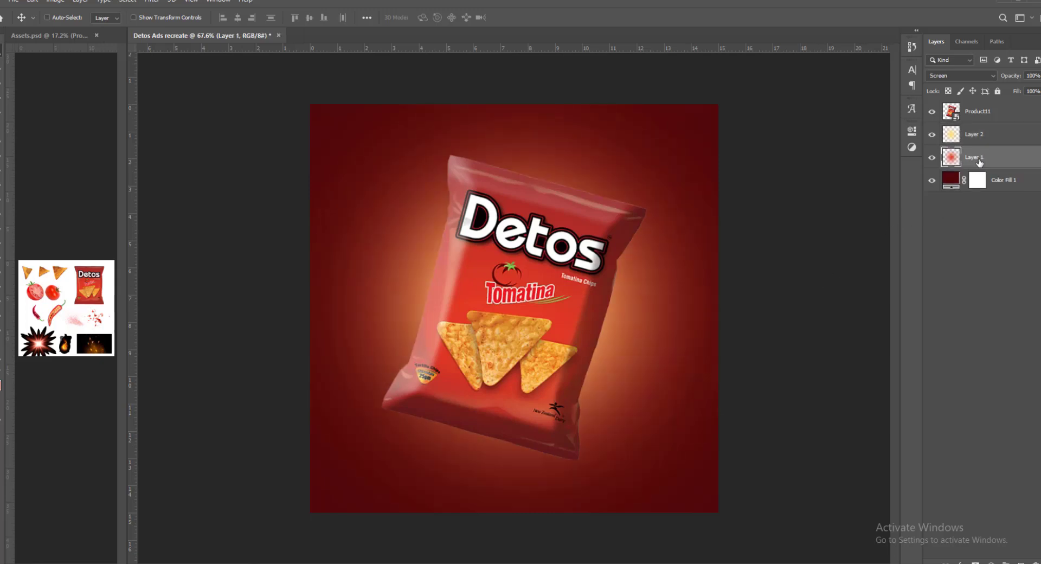
key("ctrl+j")
left_click(977, 137)
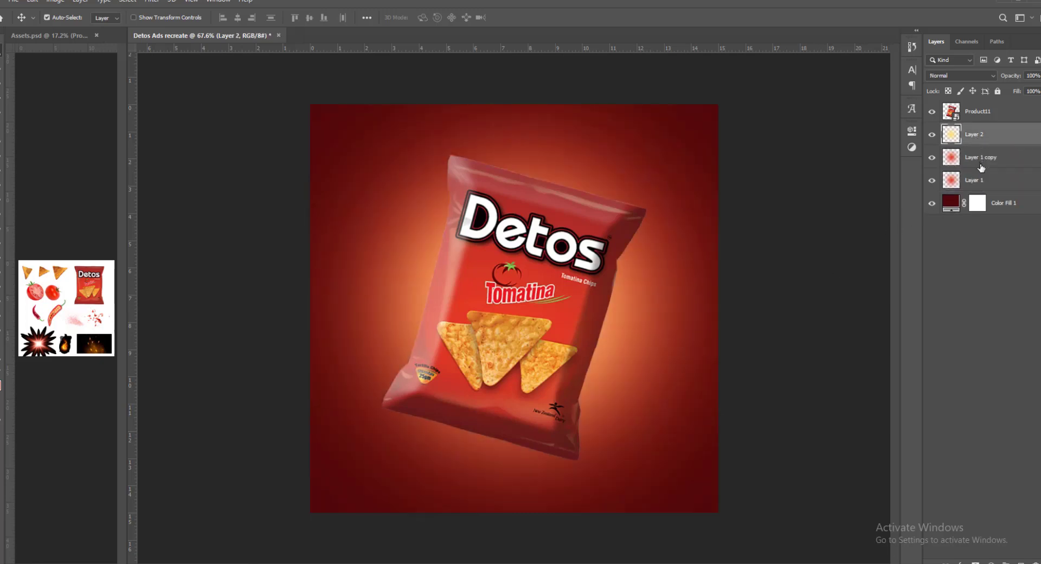
left_click(967, 75)
left_click(954, 161)
- Bring in the light burst from Assets.psd at about 276% scale, rotated -90 degrees and centred, directly above Color Fill 1
left_click_drag(38, 340, 825, 300)
key("ctrl+t")
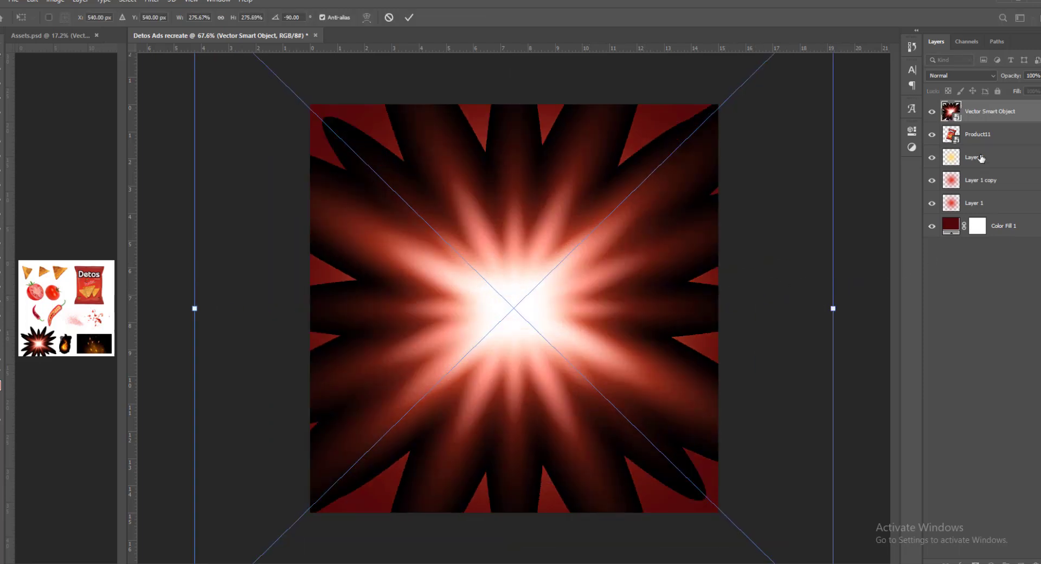
key("Return")
left_click_drag(975, 117, 964, 214)
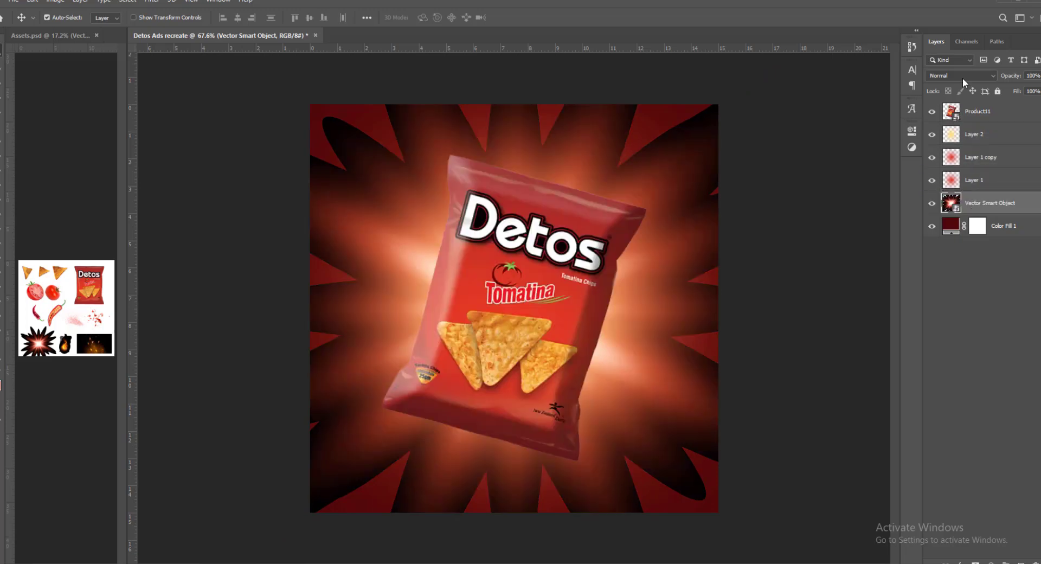
- Set the light burst layer to Screen blending and scale it down slightly around the canvas centre
left_click(962, 78)
left_click(944, 168)
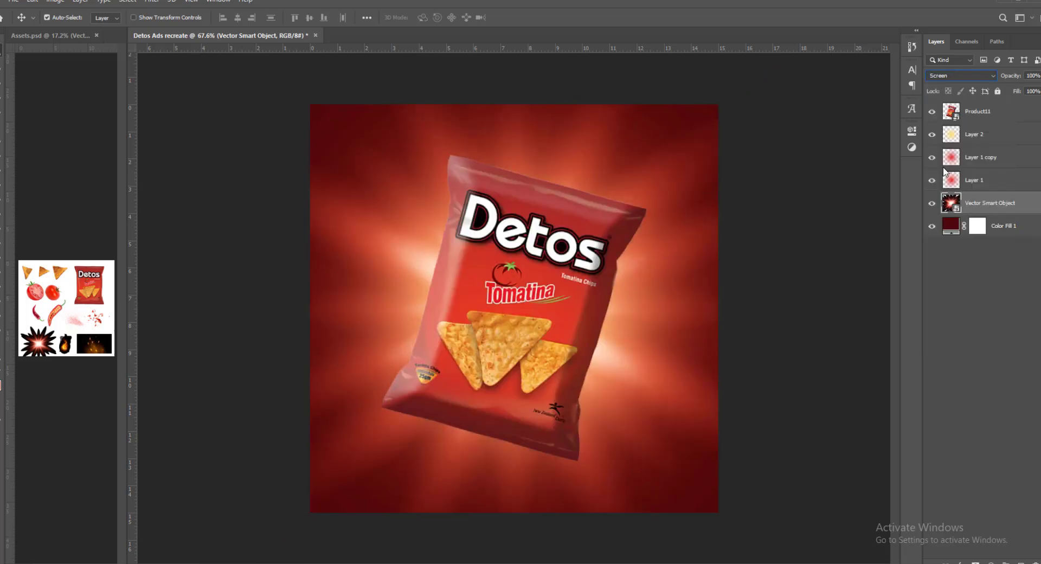
key("ctrl+t")
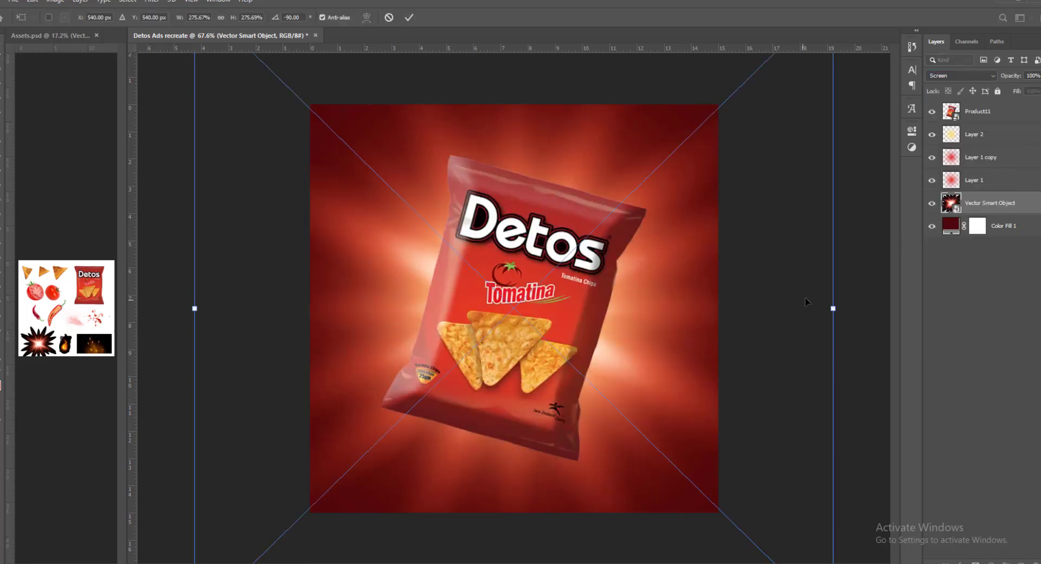
left_click_drag(831, 304, 784, 302)
key("Return")
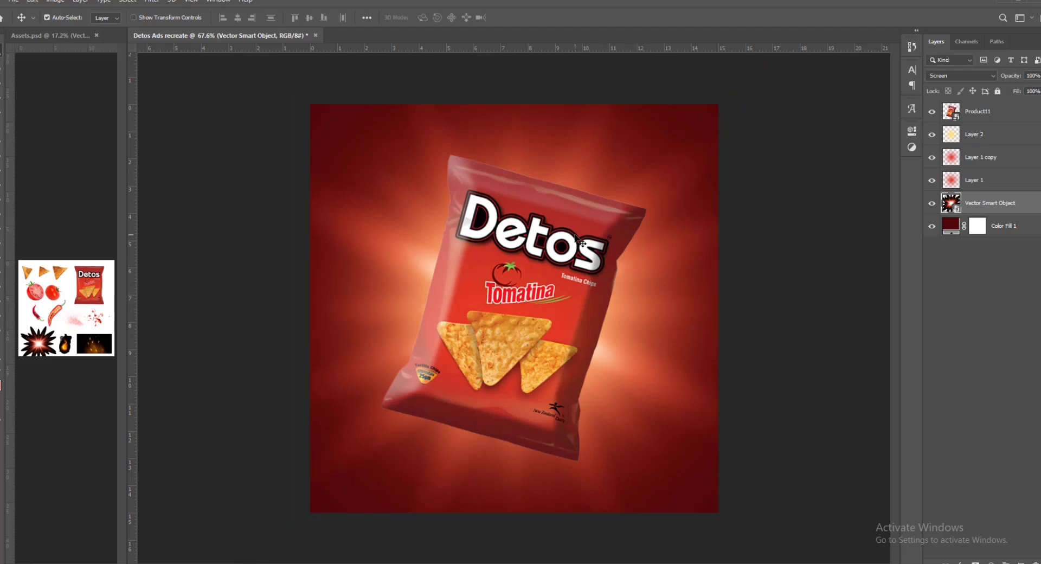
- Copy the third chip from Assets.psd into the ad above the bag layer and place it over the bag's upper right corner
left_click(557, 209)
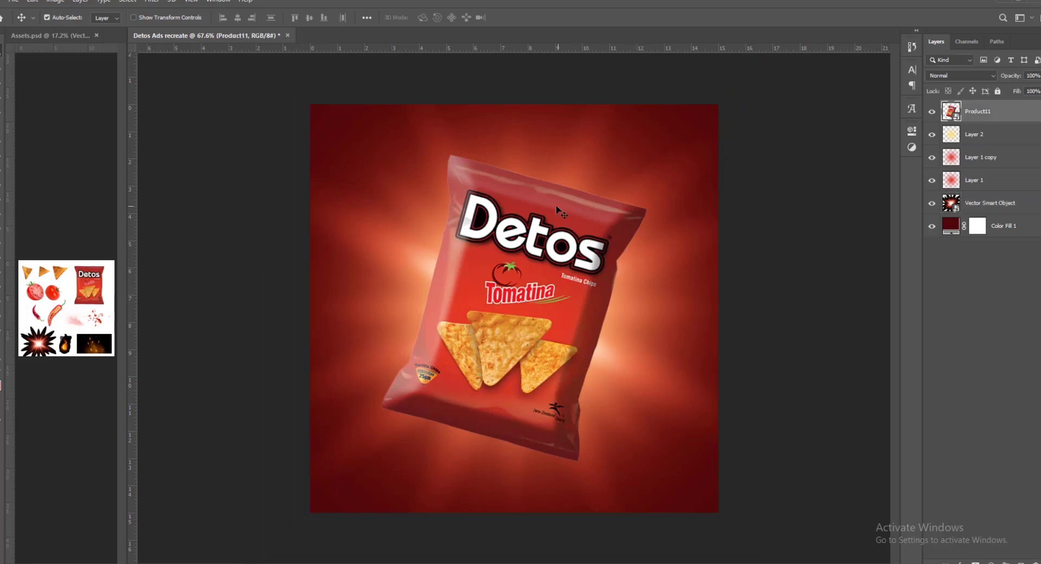
left_click(168, 327)
left_click(64, 277)
left_click(59, 271)
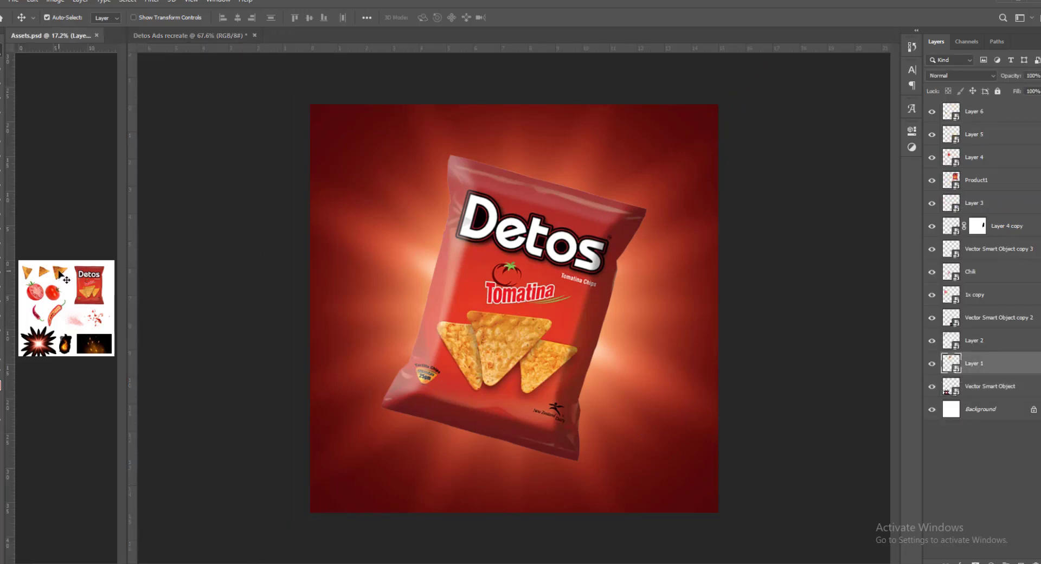
left_click(563, 247)
key("ctrl+v")
left_click_drag(514, 304, 646, 152)
key("ctrl+t")
key("Return")
- Copy the middle chip from Assets.psd into the ad and place it behind the bag at its lower right corner
left_click(44, 272)
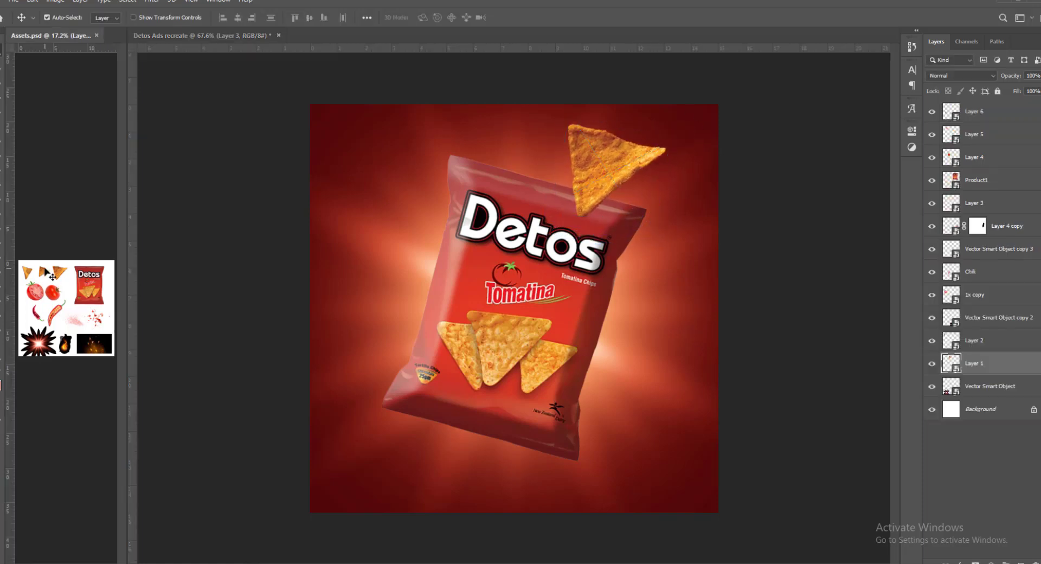
left_click(44, 271)
key("ctrl+v")
left_click_drag(511, 294, 674, 354)
key("ctrl+t")
key("Return")
left_click_drag(977, 118, 977, 168)
left_click_drag(602, 425, 640, 431)
- Rotate and shrink the lower right chip, then reposition it against the bag's edge
key("ctrl+t")
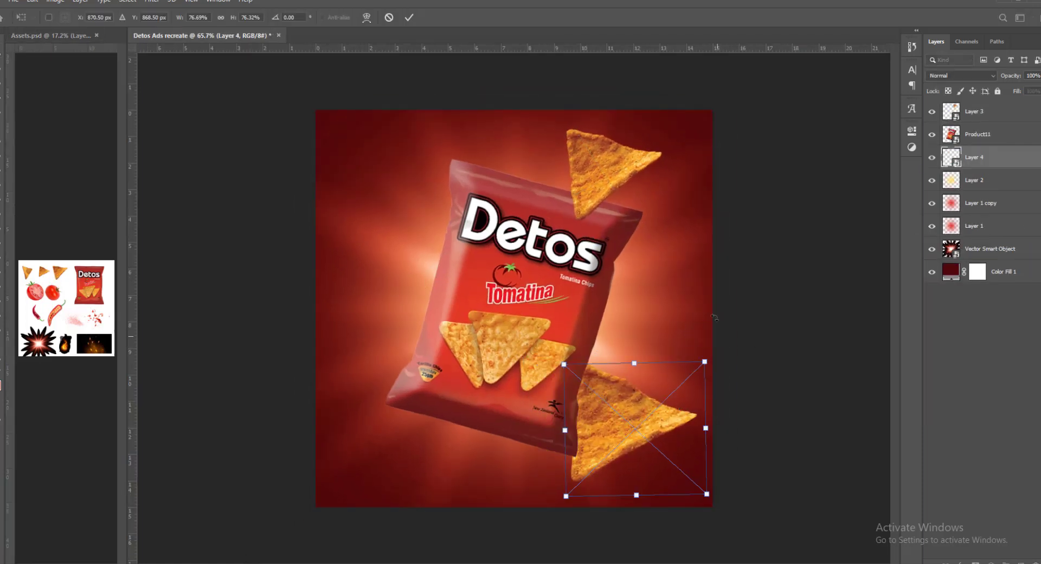
left_click_drag(713, 355, 684, 344)
key("Return")
left_click_drag(632, 422, 630, 432)
- Copy the first chip from Assets.psd onto the top of the layer stack, scale it to about 46% and place it left of the Detos logo
left_click(27, 272, "ctrl")
left_click(980, 117)
key("ctrl+v")
key("ctrl+t")
left_click_drag(470, 200, 482, 183)
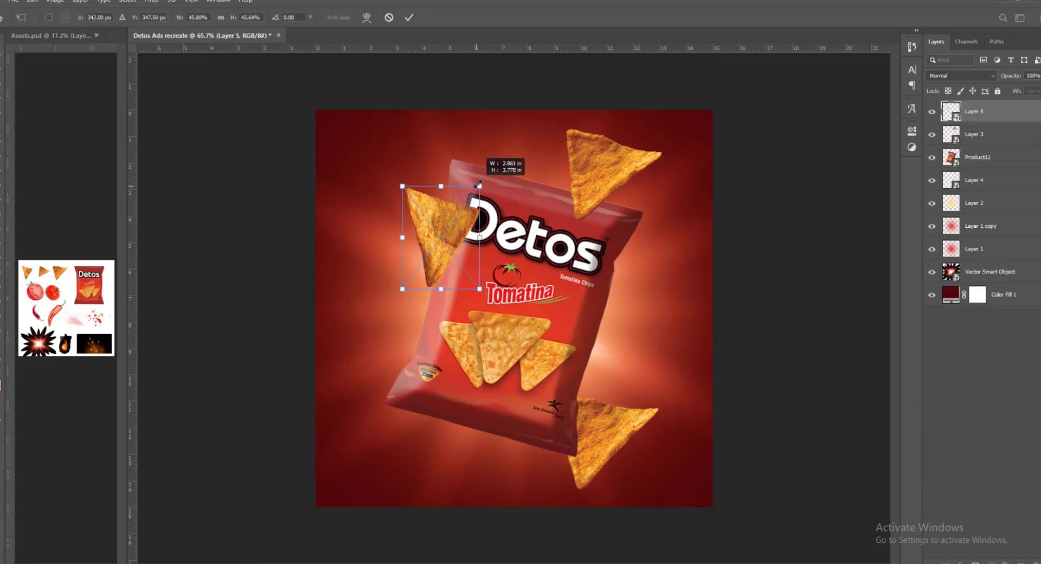
key("Return")
left_click_drag(453, 234, 415, 242)
- Duplicate the upper right chip at about 18% scale, rotated about -99 degrees, onto the bag's lower left edge
left_click(615, 163, "ctrl")
left_click_drag(615, 163, 470, 386, "alt")
key("ctrl+t")
left_click_drag(512, 352, 441, 420)
left_click_drag(485, 388, 478, 371)
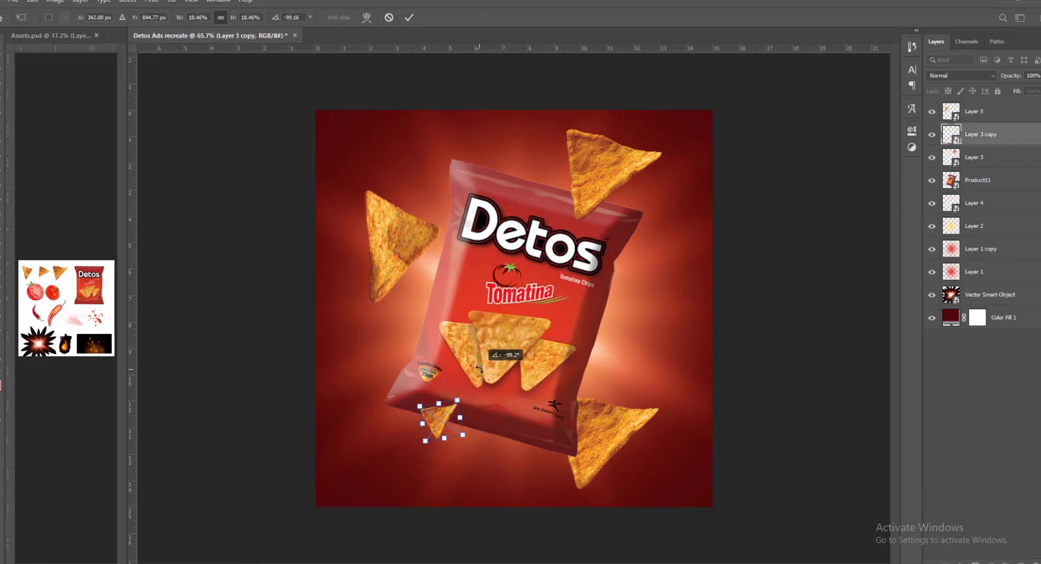
key("Return")
left_click_drag(482, 415, 479, 421)
- Duplicate the left chip, shrink and rotate the copy, and place it behind the bag's right edge, below the Product11 layer
left_click(406, 247, "ctrl")
left_click_drag(407, 247, 600, 339, "alt")
key("ctrl+t")
left_click_drag(633, 281, 590, 290)
key("Return")
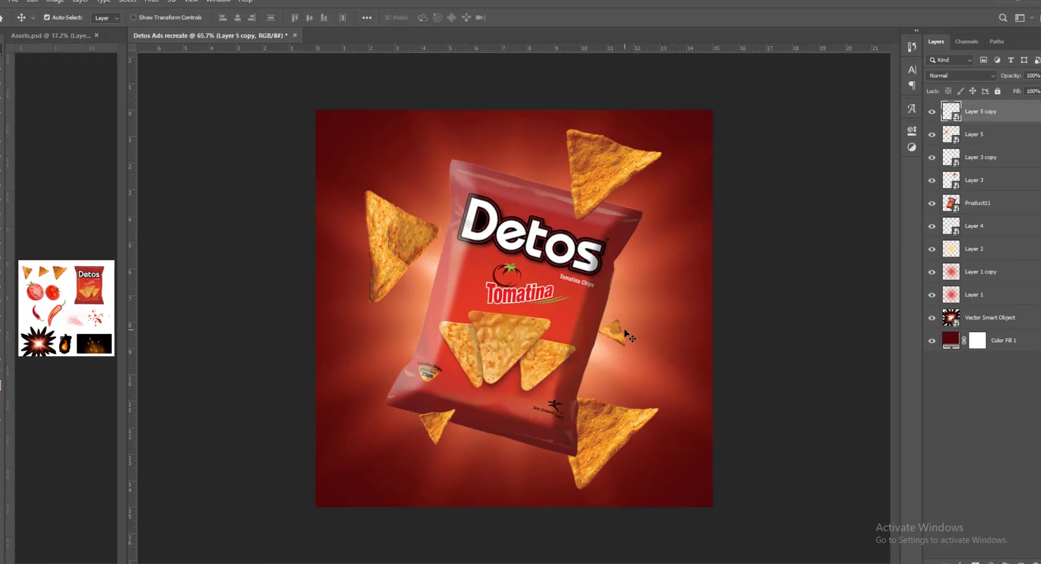
left_click_drag(618, 332, 617, 313)
left_click_drag(980, 112, 980, 214)
left_click(975, 391)
- Copy the sliced chili from Assets.psd directly above Product11, rotate it about 81 degrees, shrink it and place it beside the bag's lower right edge
left_click(588, 232)
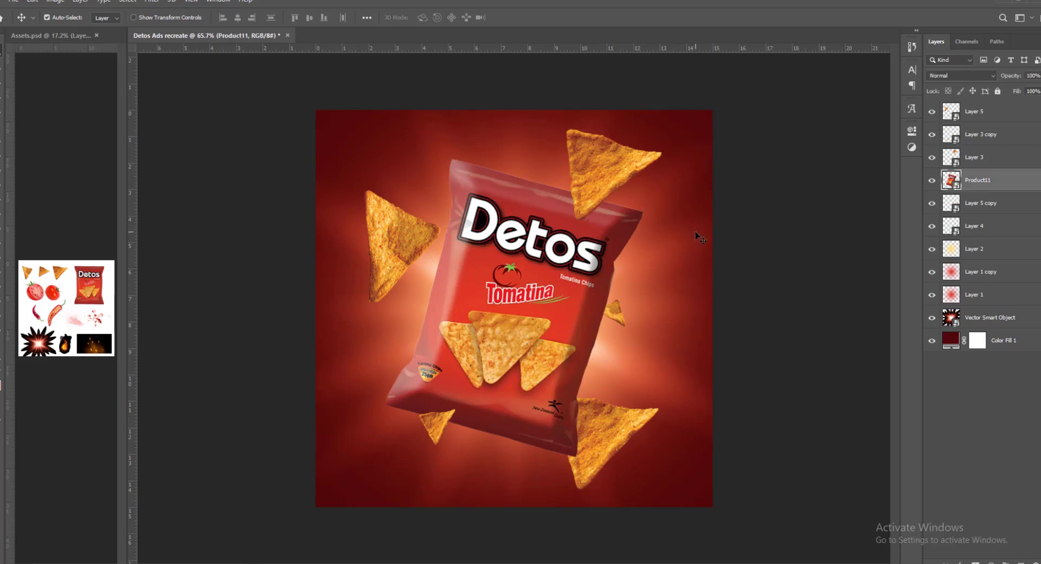
left_click(57, 314)
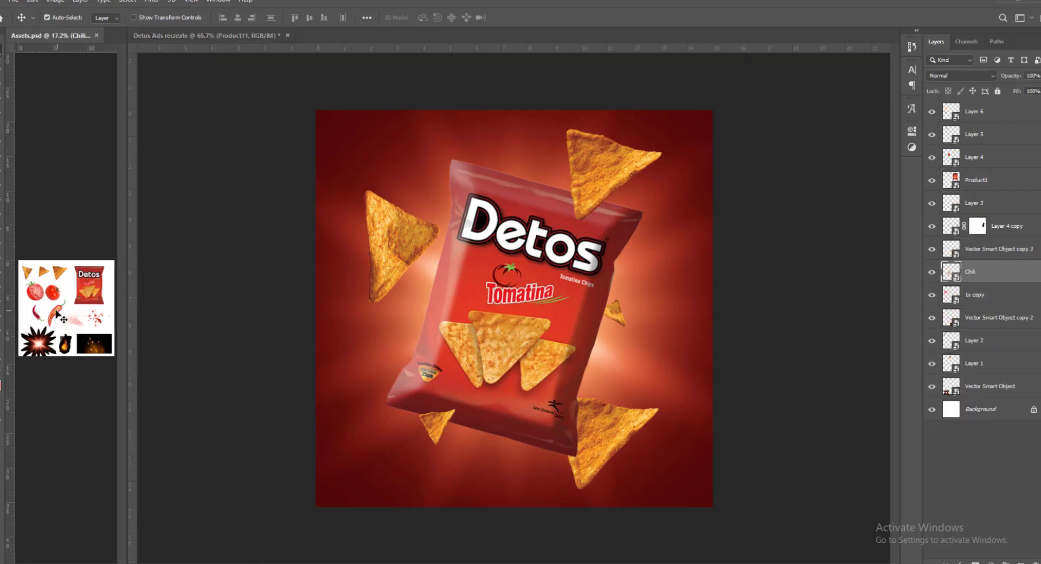
left_click(443, 303)
key("ctrl+v")
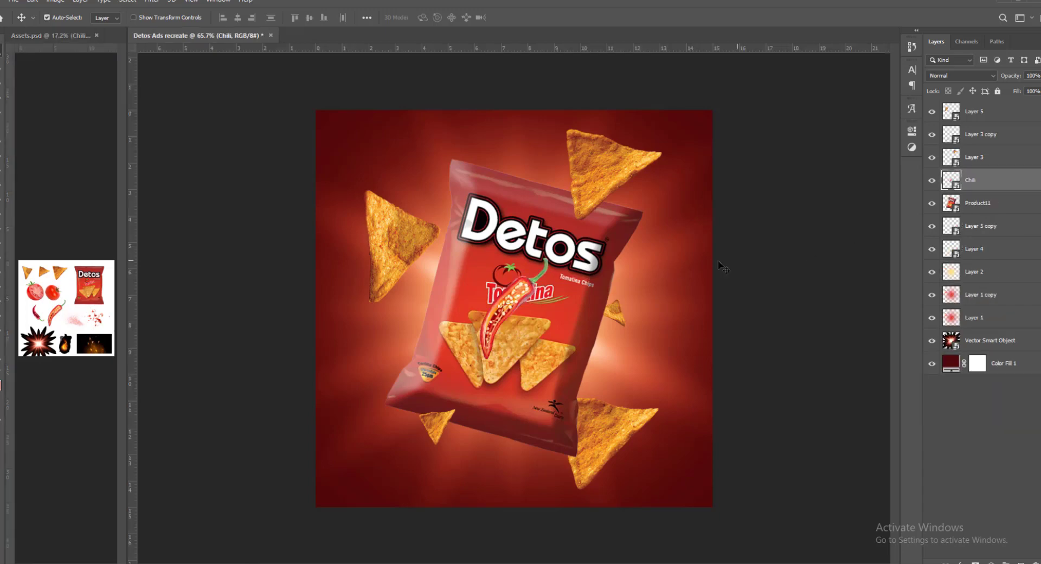
key("ctrl+t")
mouse_move(548, 255)
left_mouse_down()
mouse_move(566, 229)
mouse_move(553, 248)
left_mouse_up()
left_click_drag(523, 304, 654, 356)
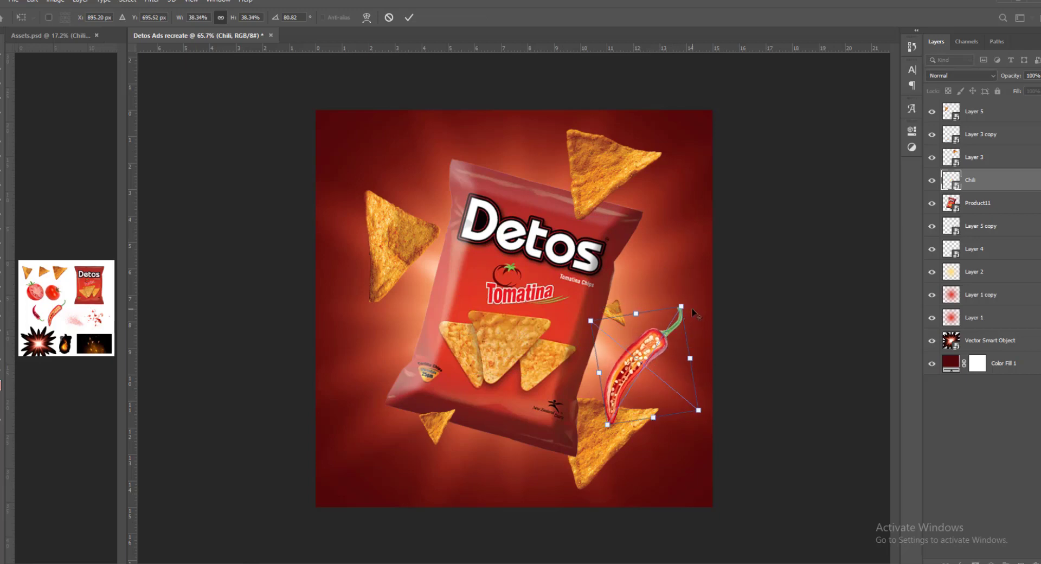
left_click_drag(692, 313, 687, 306)
key("Return")
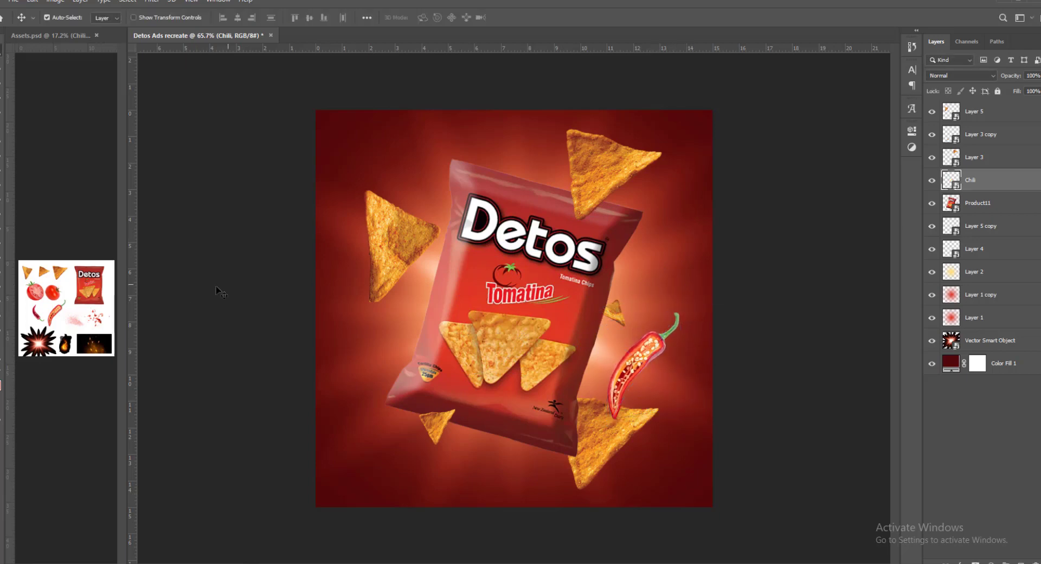
- Copy the whole chili from Assets.psd, rotate and shrink it at the canvas's left edge, and duplicate it into the lower left corner
left_click(38, 314)
left_click_drag(37, 314, 289, 288)
left_click_drag(473, 292, 439, 272)
key("ctrl+t")
left_click_drag(357, 325, 404, 466)
key("Return")
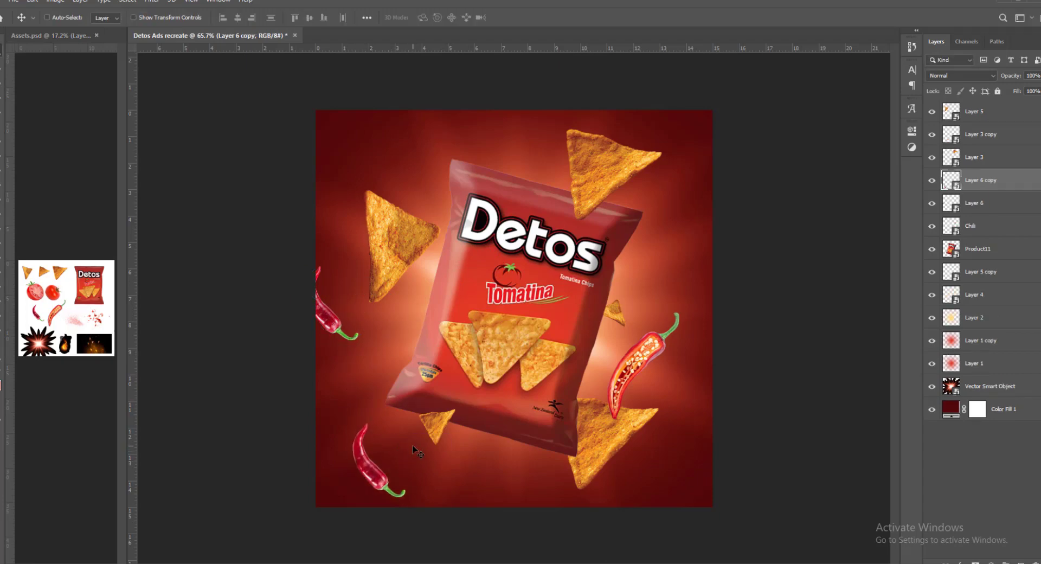
- Rotate the lower left chili to about -94 degrees so it lies nearly horizontal
key("ctrl+t")
left_click_drag(324, 493, 409, 514)
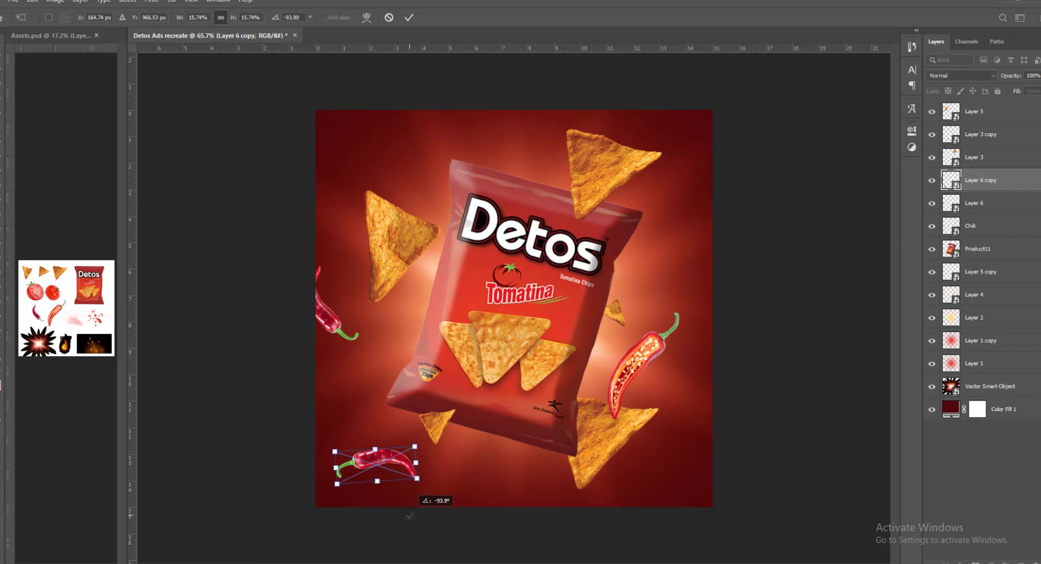
key("Return")
- Shrink the chili at the canvas's left edge to about 10.8% scale
left_click(334, 326)
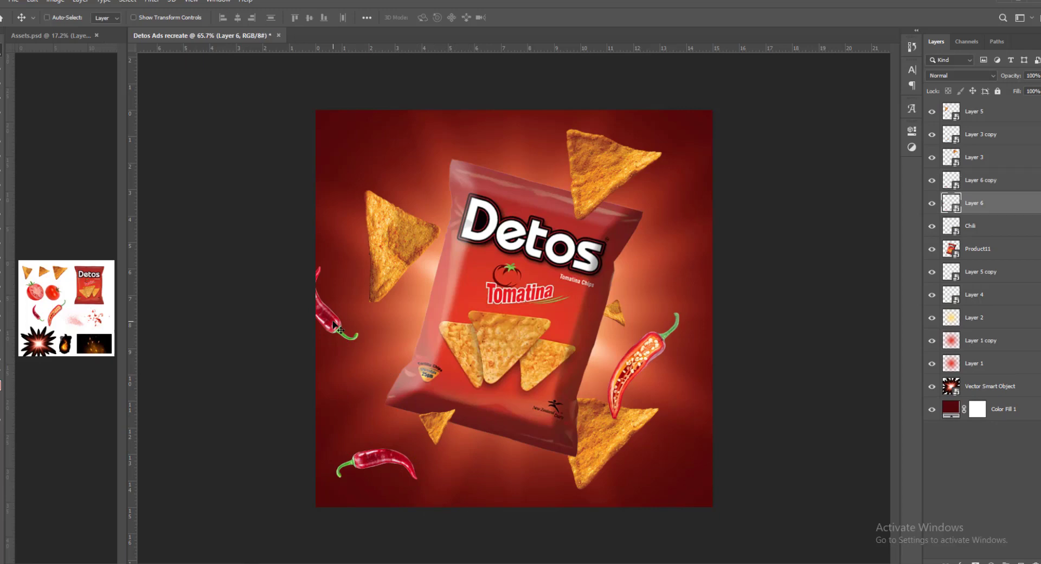
key("ctrl+t")
left_click_drag(327, 264, 355, 281)
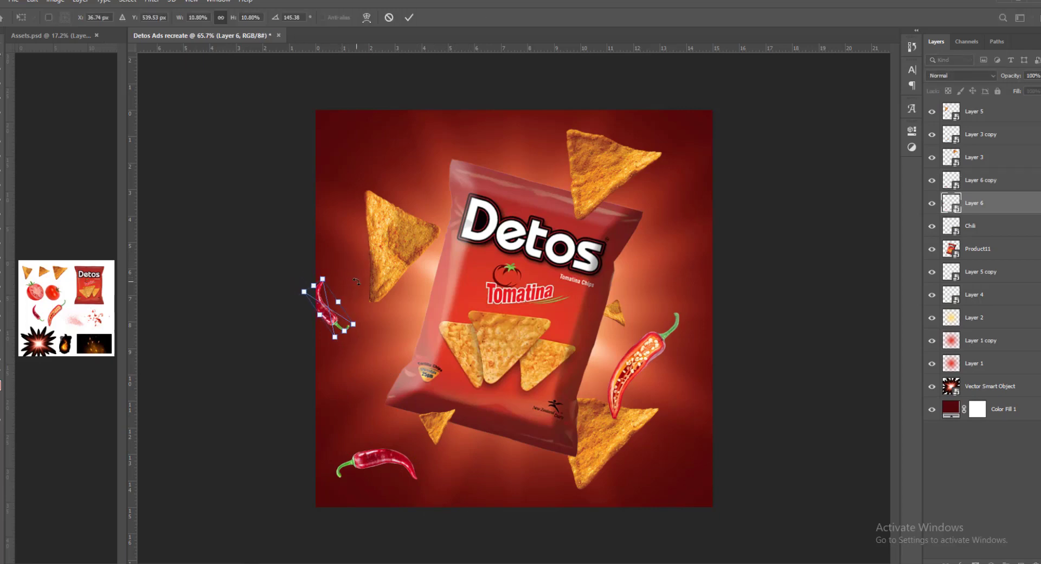
key("Return")
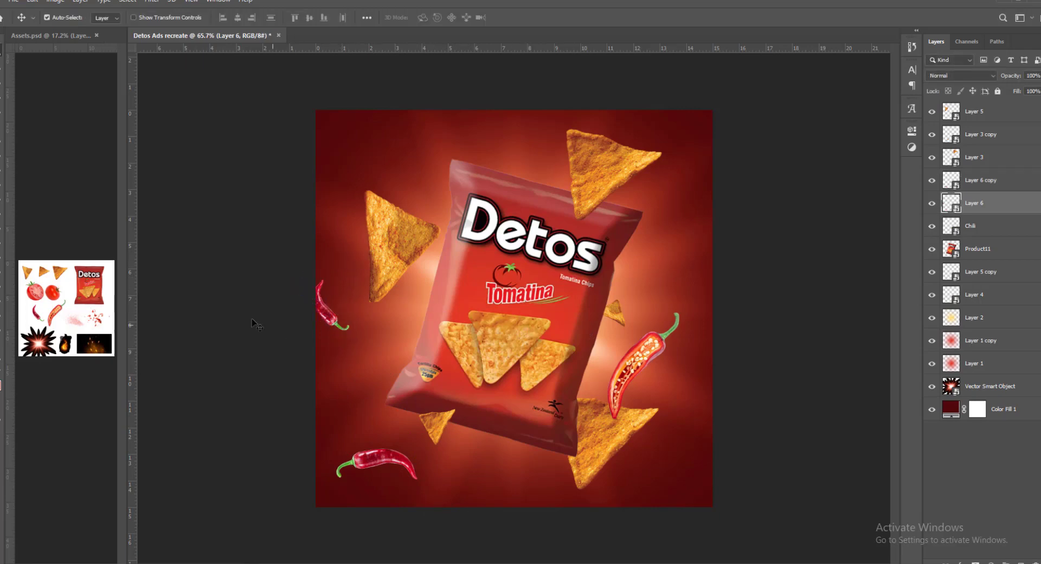
- Copy the whole tomato from Assets.psd above Layer 6, resize it and place it over the bag's upper right corner
left_click(69, 278)
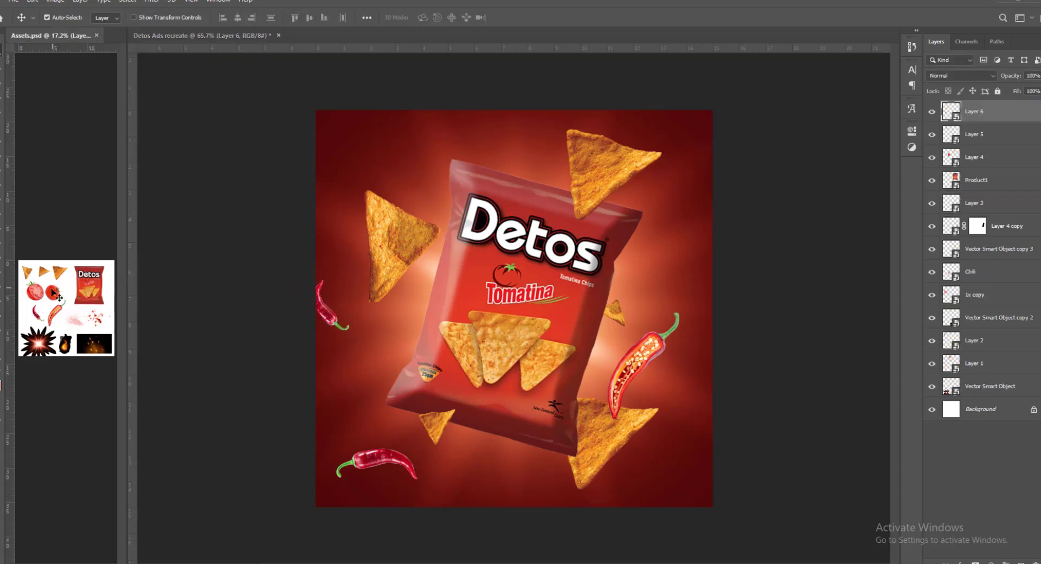
left_click(596, 229)
key("ctrl+v")
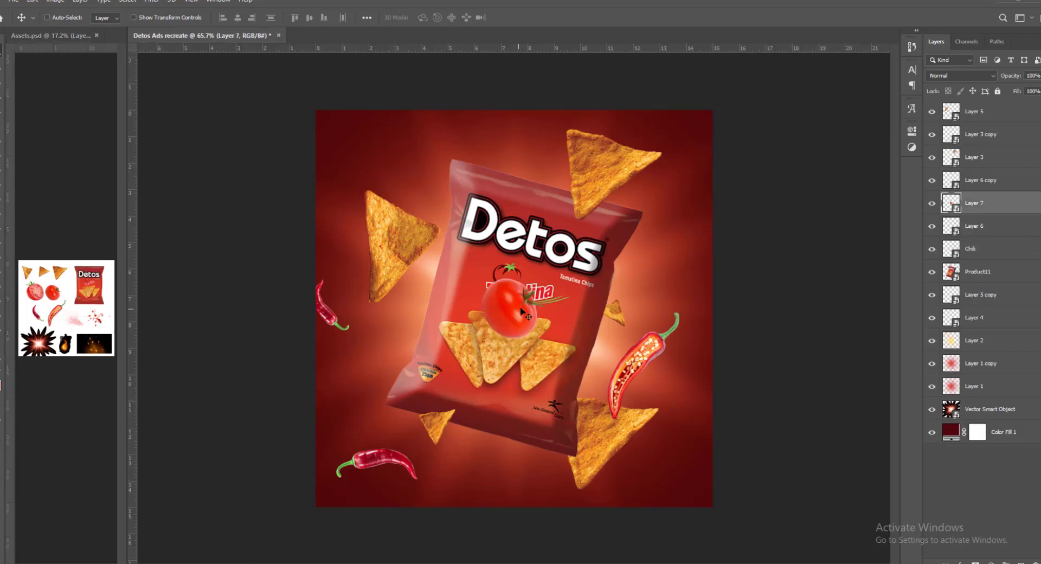
left_click_drag(523, 306, 646, 247)
key("ctrl+t")
left_click_drag(650, 201, 652, 198)
left_click_drag(637, 237, 648, 231)
key("Return")
- Shrink the upper right chip above the tomato
left_click(604, 174)
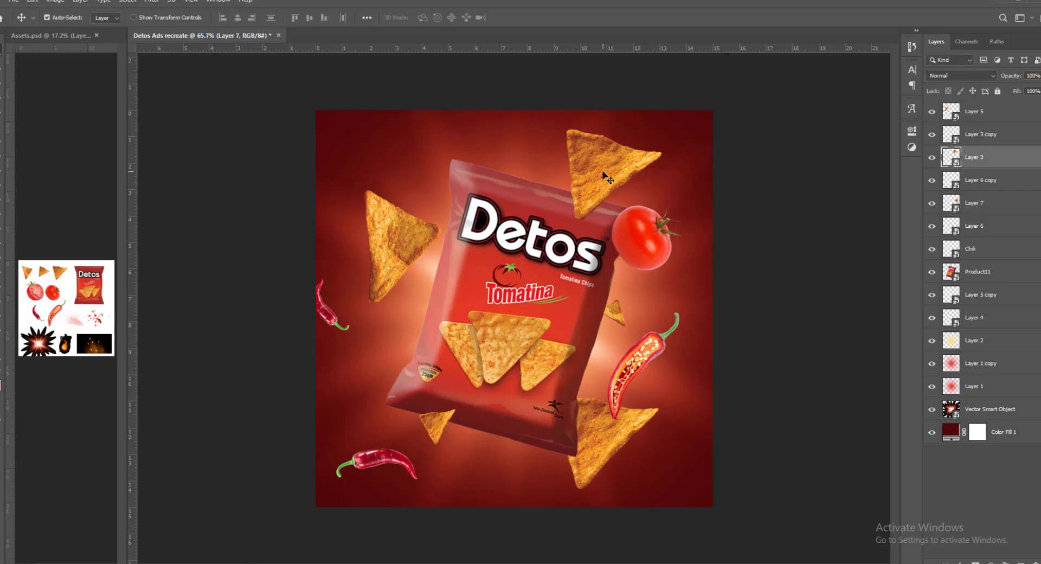
key("ctrl+t")
left_click_drag(664, 146, 656, 147)
key("Return")
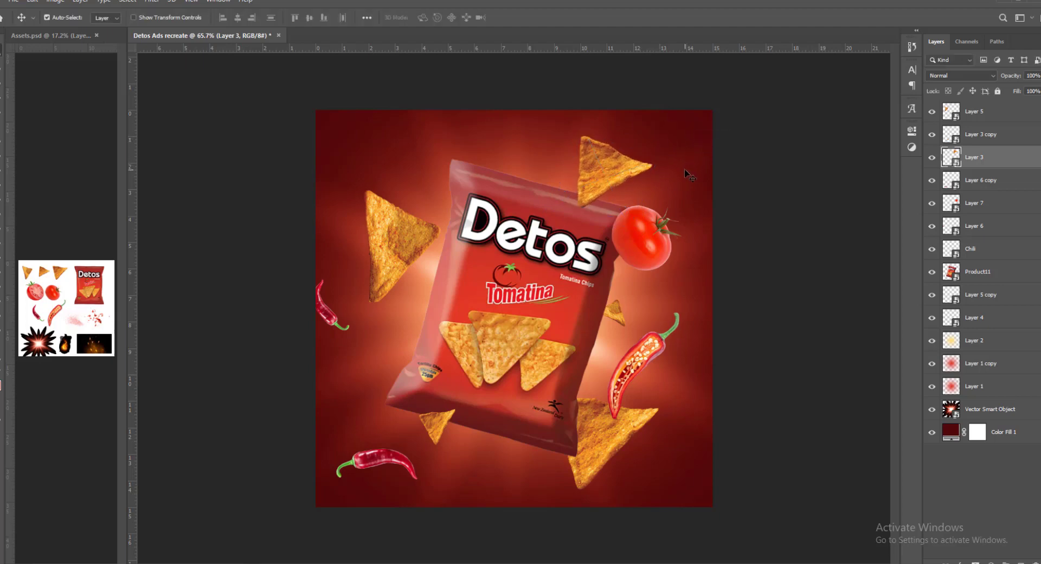
- Copy the halved tomato in Assets.psd and return to the Detos Ads recreate document
left_click(41, 295)
left_click(41, 292)
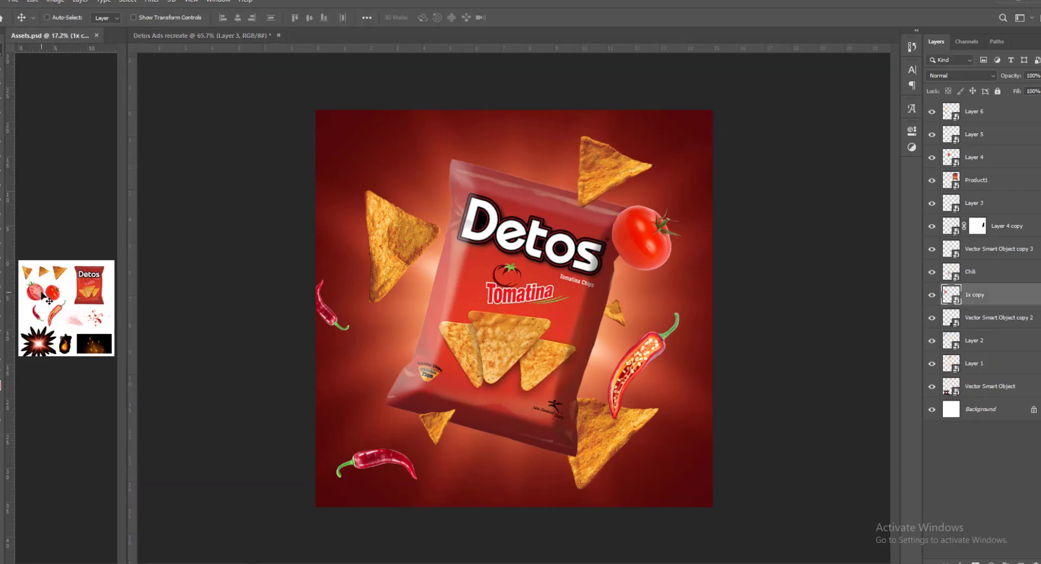
left_click(442, 312)
left_click(993, 278)
left_click(976, 294)
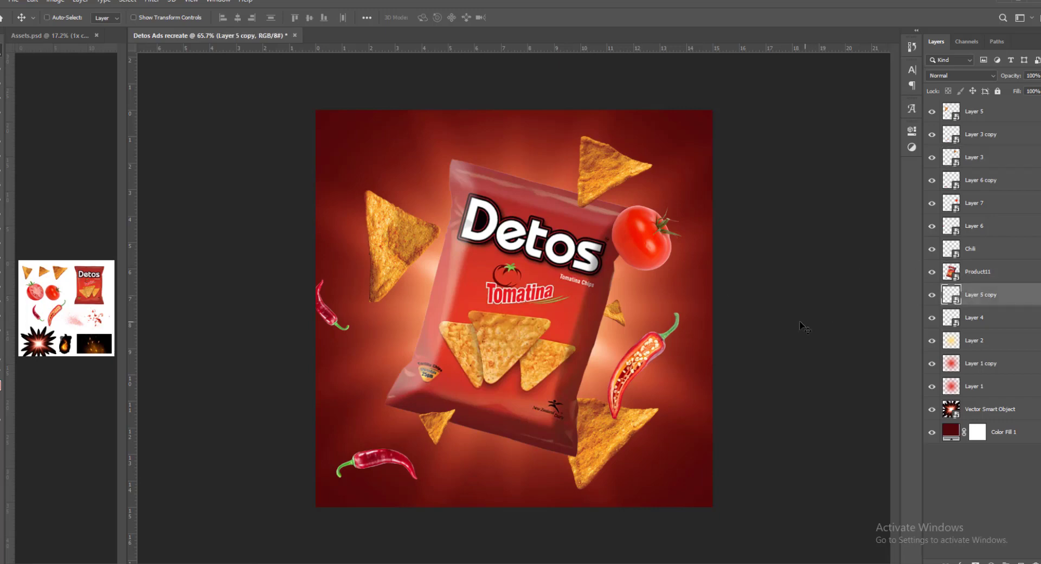
key("ctrl+v")
key("ctrl+z")
- Paste the halved tomato, move it to the bag's left edge and place its layer below Product11
left_click(976, 274)
key("ctrl+v")
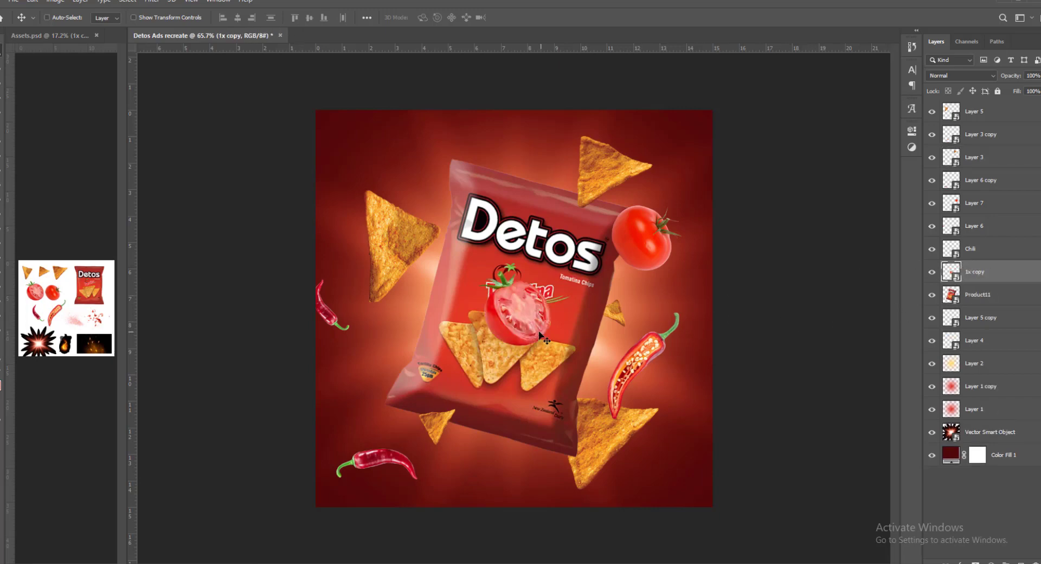
left_click_drag(536, 331, 463, 315)
left_click_drag(988, 291, 987, 303)
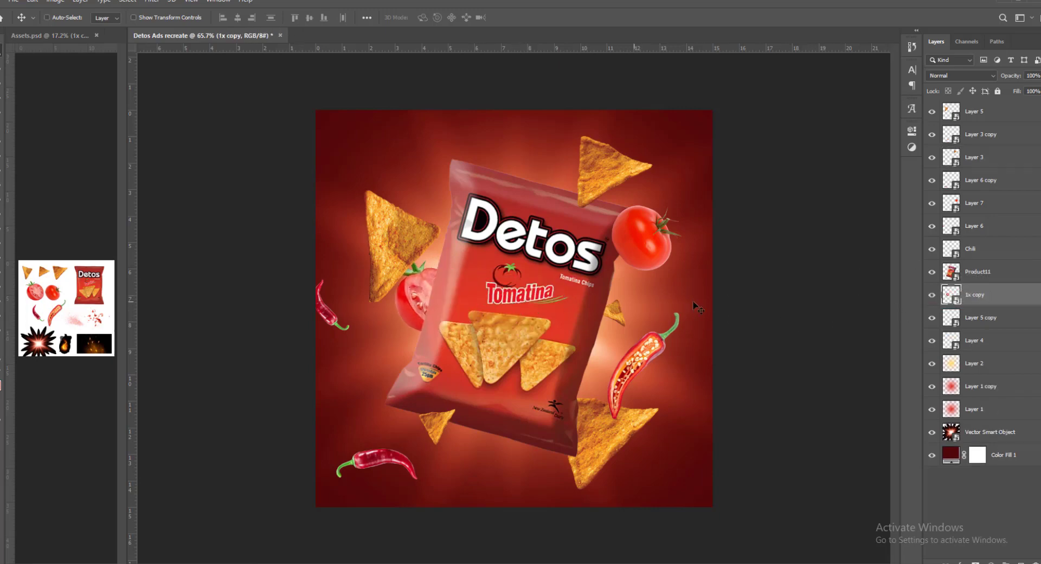
- Move the left chip's layer beneath the halved tomato and shift the tomato outward from the bag over the chip's lower tip
left_click(400, 250)
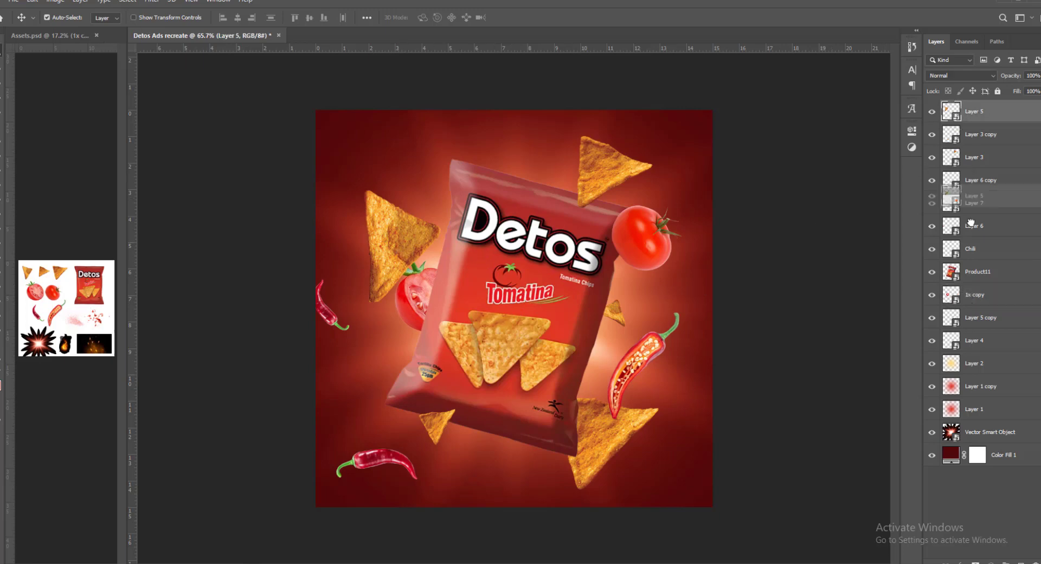
left_click_drag(965, 299, 964, 301)
left_click_drag(417, 294, 405, 296)
left_click_drag(449, 280, 438, 274)
key("ctrl")
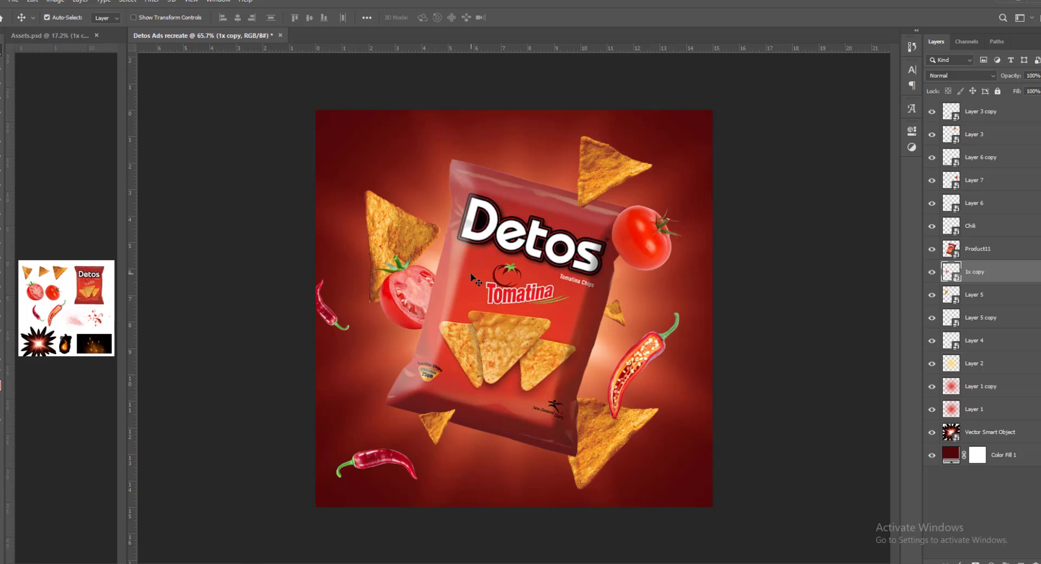
- Copy the fine red splatter from Assets.psd directly above Product11 and place it over the bag's left side
left_click(96, 323)
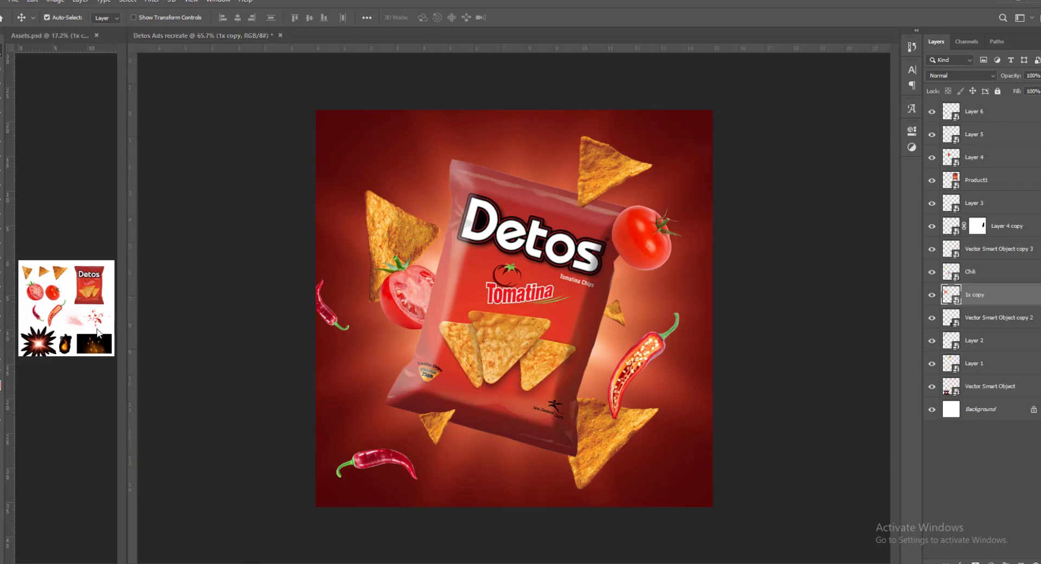
left_click_drag(80, 320, 73, 314)
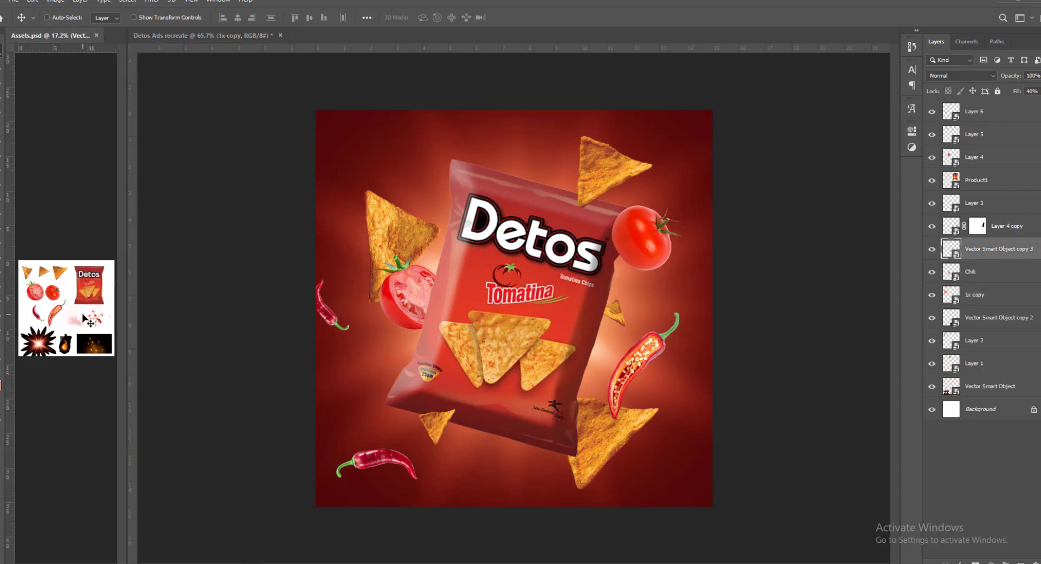
left_click(436, 310)
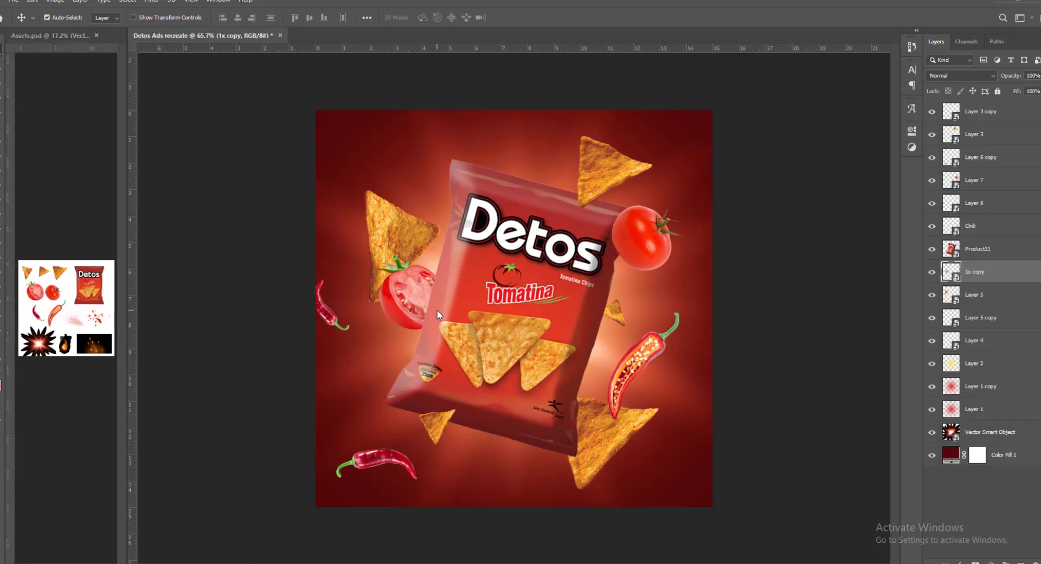
left_click(980, 252)
key("ctrl+v")
left_click_drag(553, 317, 476, 297)
- Enlarge the splatter to about 306%, move it to the bag's lower left area and place its layer below Product11
key("ctrl+t")
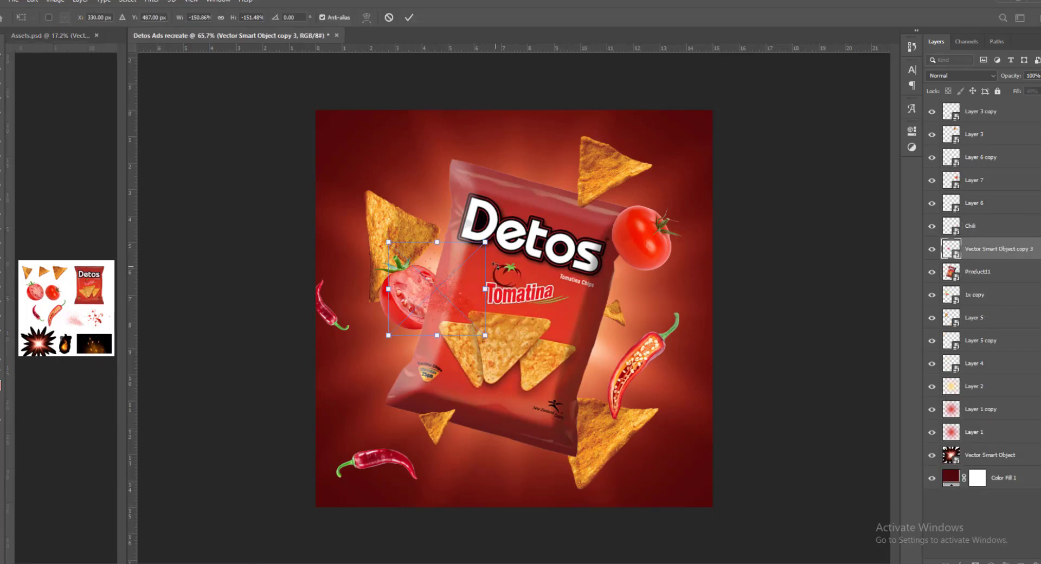
left_click_drag(485, 242, 535, 193)
left_click_drag(485, 293, 490, 355)
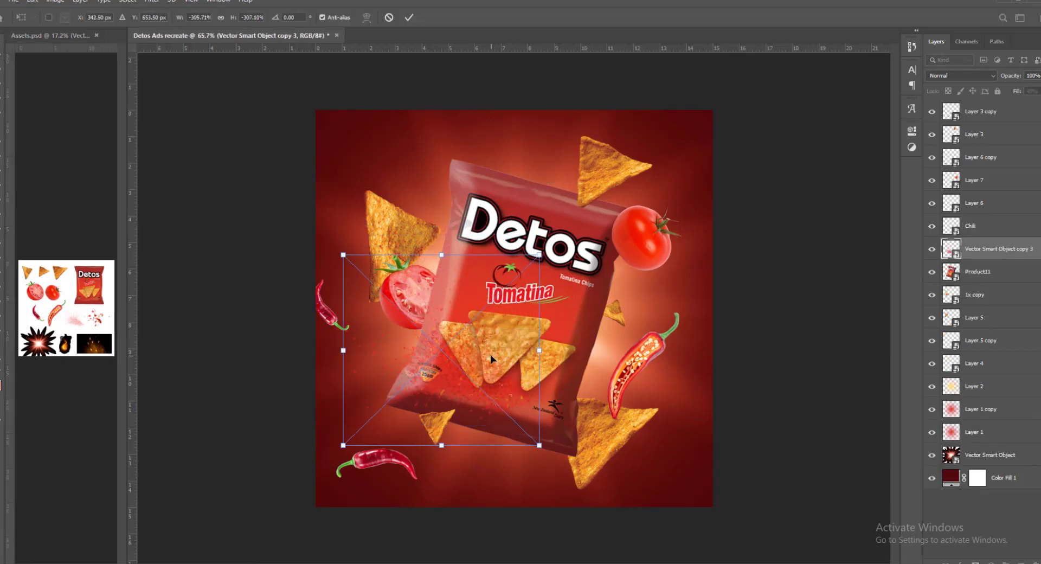
key("Return")
left_click_drag(983, 256, 982, 281)
left_click_drag(512, 353, 514, 355)
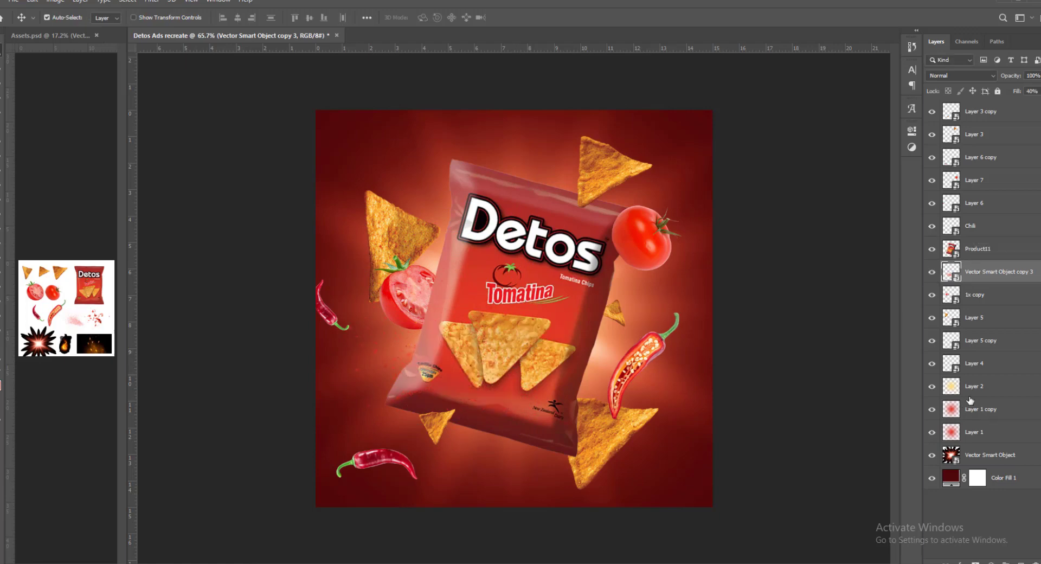
- Enlarge the background glow layers Layer 2, Layer 1 copy and Layer 1 together to about 111%
left_click(985, 386)
left_click(976, 432, "shift")
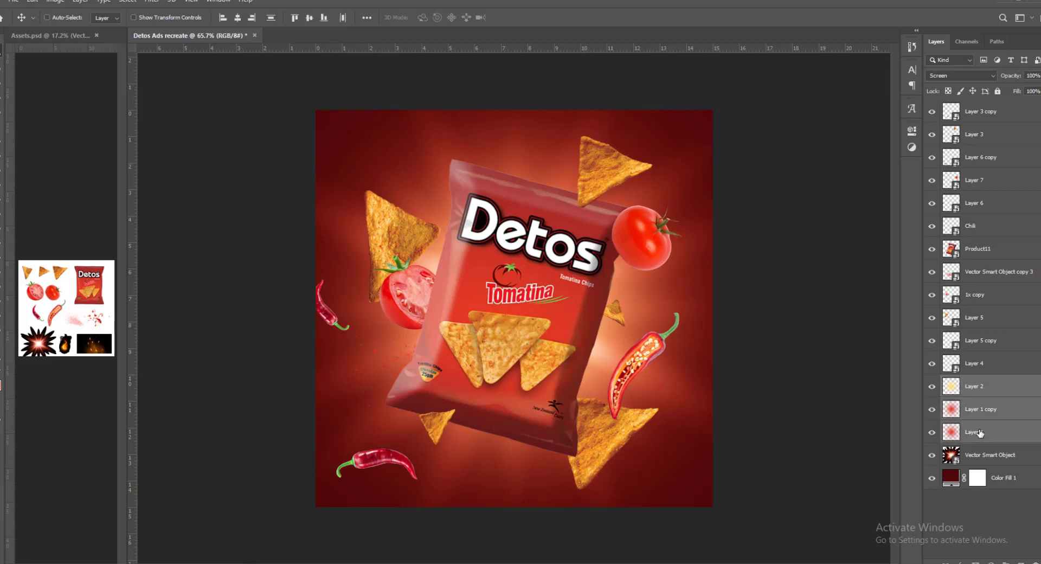
key("ctrl+t")
left_click_drag(806, 316, 839, 316)
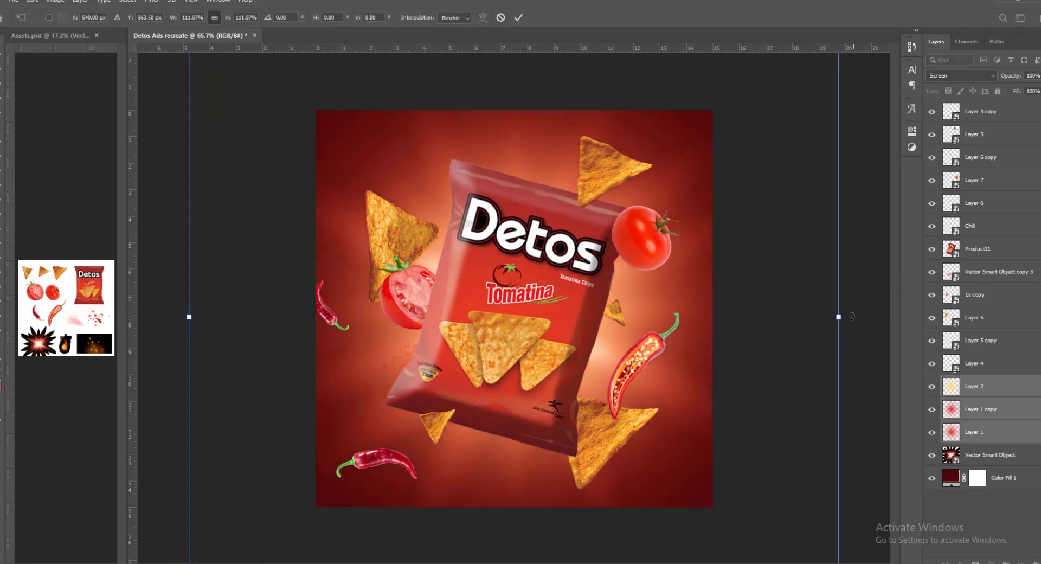
key("Return")
left_click(766, 298)
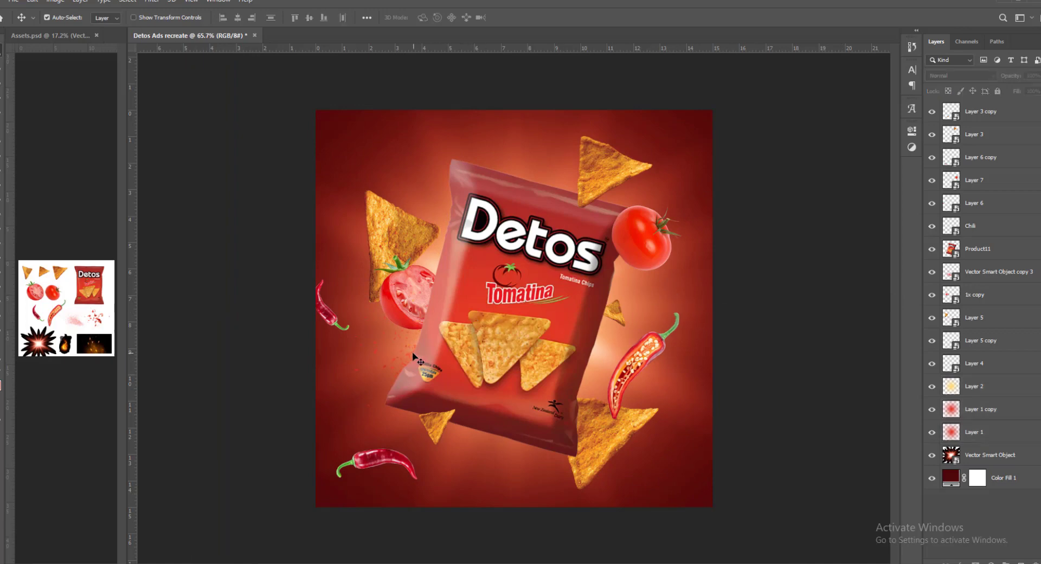
- Duplicate the splatter to the bag's right side, reorient and shrink the copy, and position it beside the sliced chili
left_click(697, 339)
left_click_drag(707, 313, 645, 350)
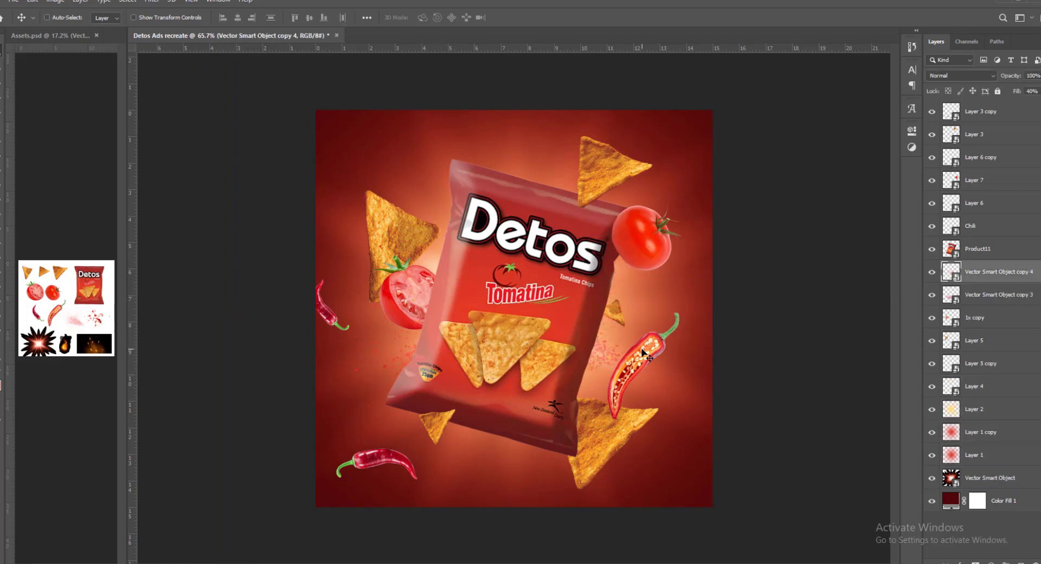
key("ctrl+t")
right_click(580, 341)
left_click(604, 471)
left_click_drag(588, 295, 620, 316)
left_click_drag(658, 234, 642, 252)
left_click_drag(620, 314, 628, 316)
key("Return")
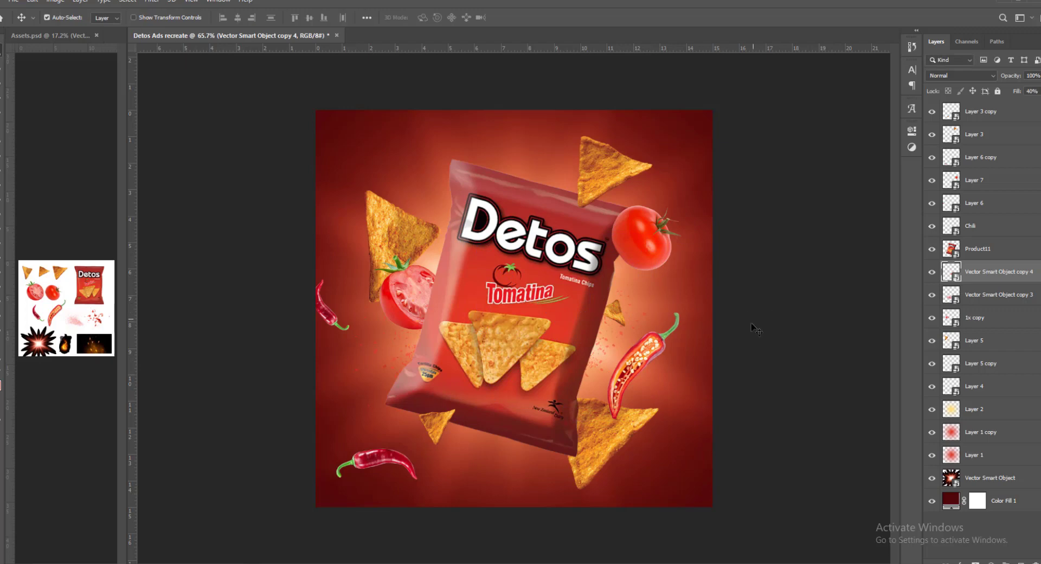
left_click_drag(754, 327, 733, 340)
left_click(769, 312, "ctrl")
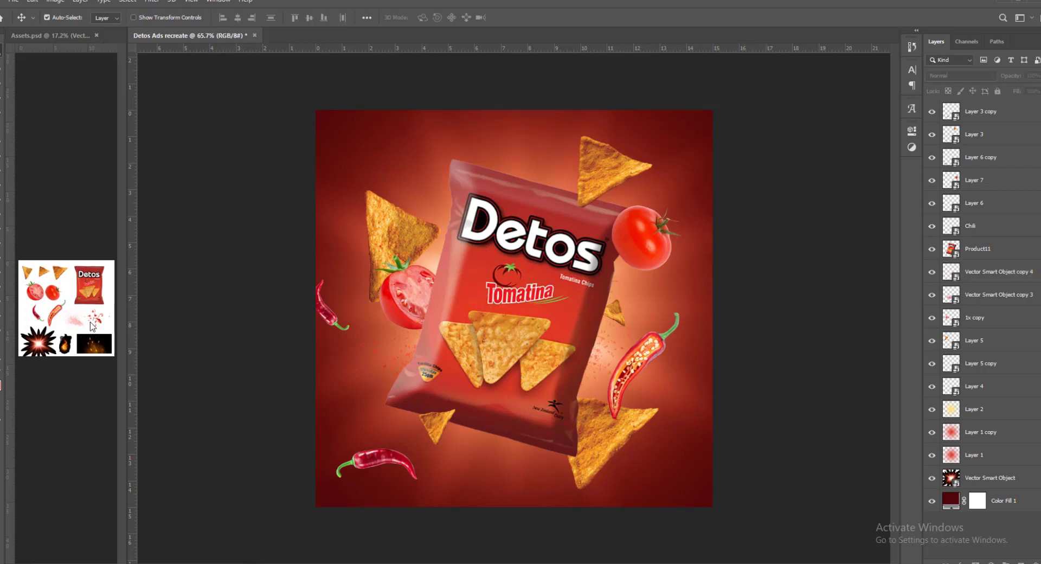
- Copy the masked red splash from Assets.psd directly above Product11 and place it over the lower right chip, below the sliced chili
left_click(50, 317)
left_click_drag(101, 324, 100, 320)
left_click(96, 317, "ctrl")
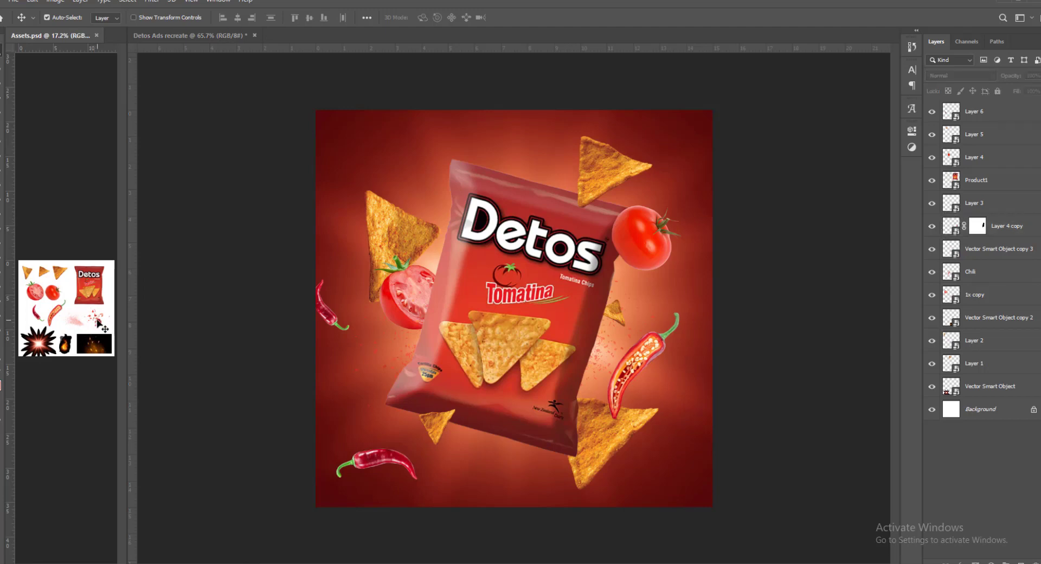
left_click(96, 317, "ctrl")
left_click(535, 314)
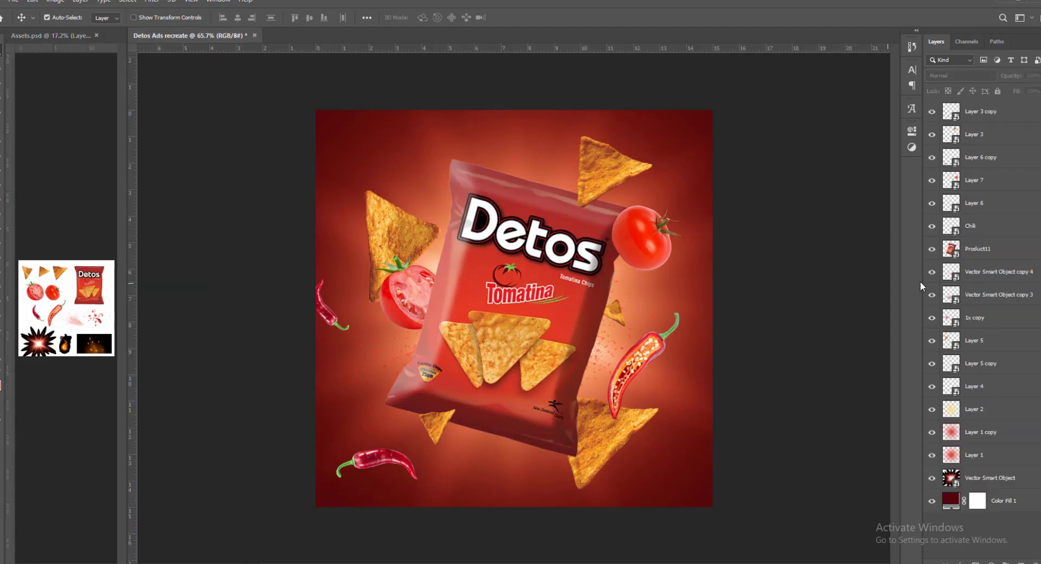
left_click(986, 251)
key("ctrl+v")
left_click_drag(597, 321, 684, 401)
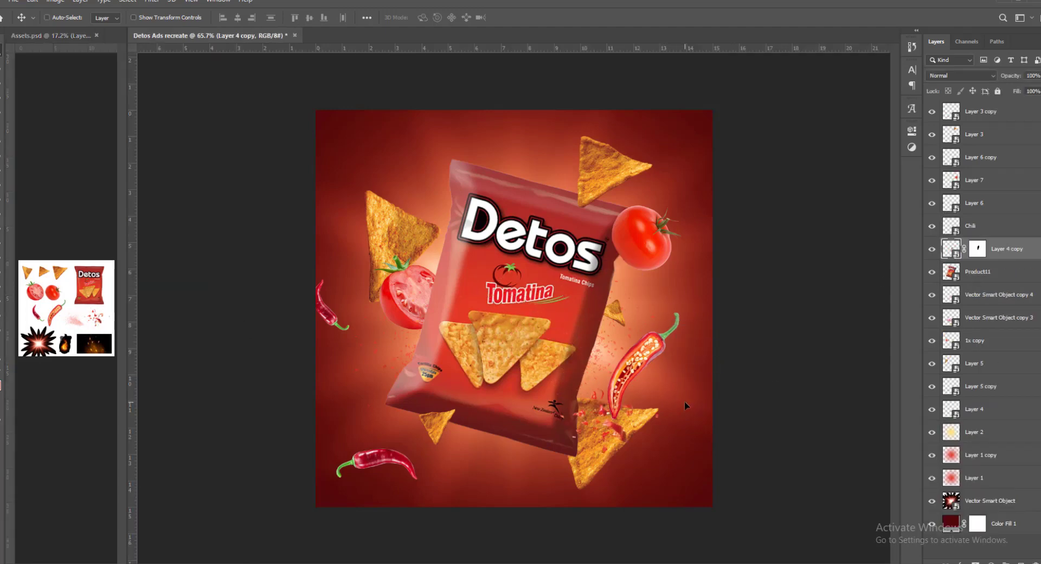
- Move the masked red splash layer, Layer 4 copy, to the top of the stack, then rotate and reposition it over the lower right chip
left_click_drag(1011, 251, 992, 109)
left_click_drag(635, 437, 627, 417)
key("ctrl+t")
left_click_drag(655, 332, 670, 314)
left_click_drag(628, 404, 626, 406)
key("Return")
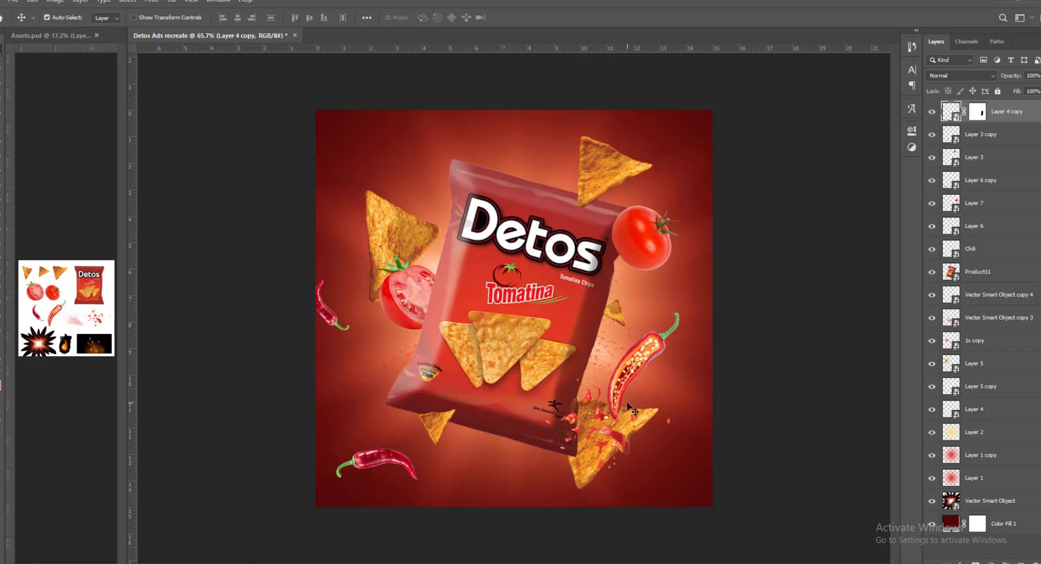
left_click(771, 279)
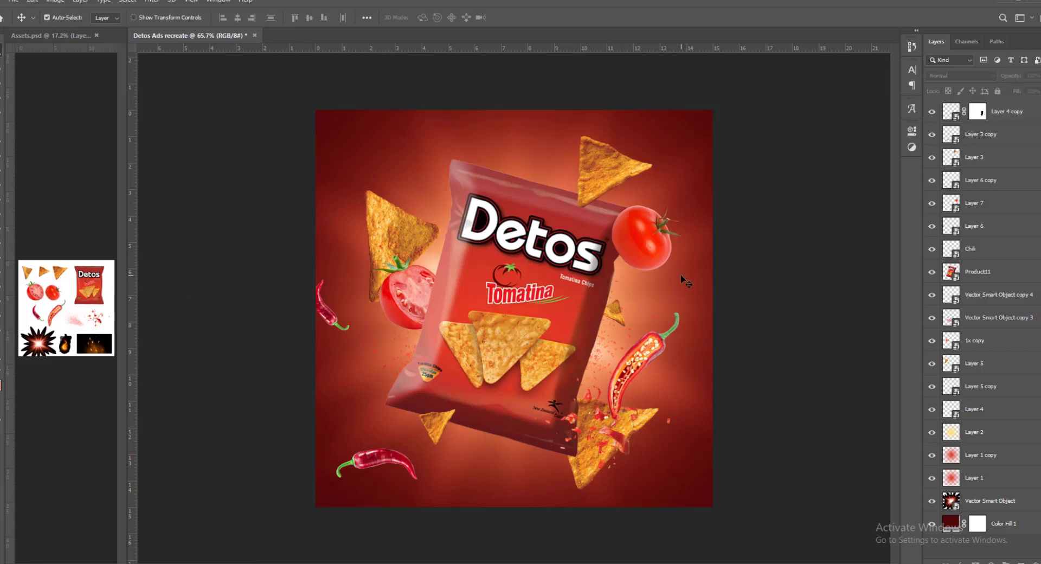
- Copy the flame from Assets.psd directly above Product11, enlarge it to about 213% and place it over the bag's left half
left_click(75, 310)
left_click_drag(65, 346, 220, 340)
left_click(979, 268)
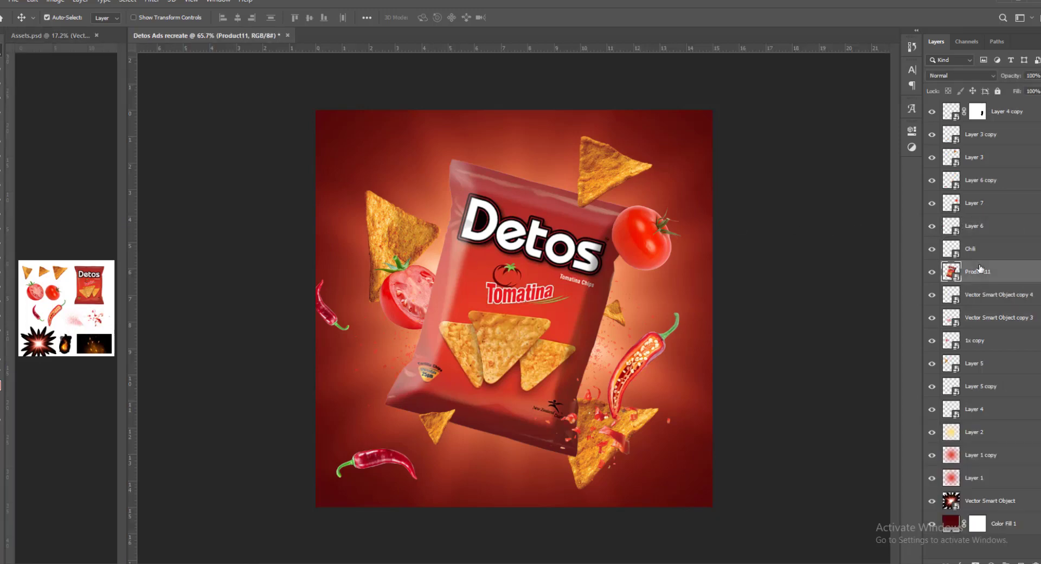
key("ctrl+v")
key("ctrl+t")
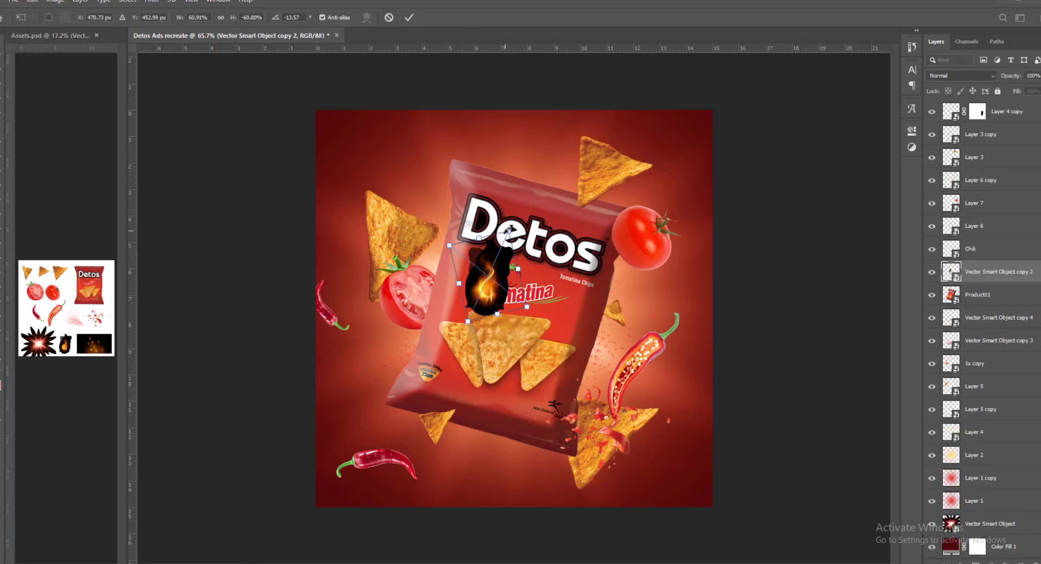
left_click_drag(493, 254, 555, 142)
left_click_drag(505, 295, 476, 281)
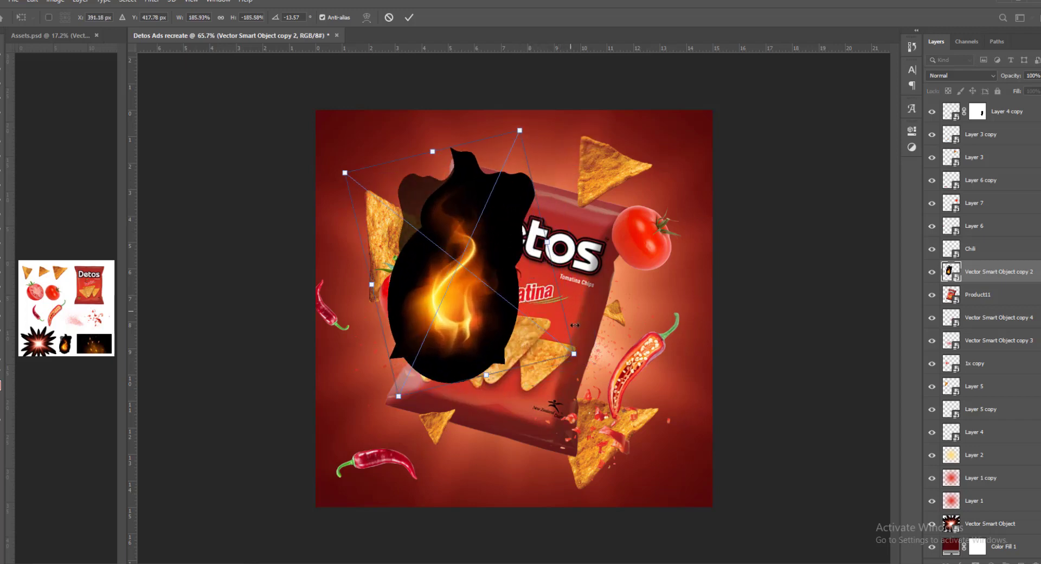
left_click_drag(576, 356, 595, 370)
left_click_drag(512, 307, 500, 334)
key("Return")
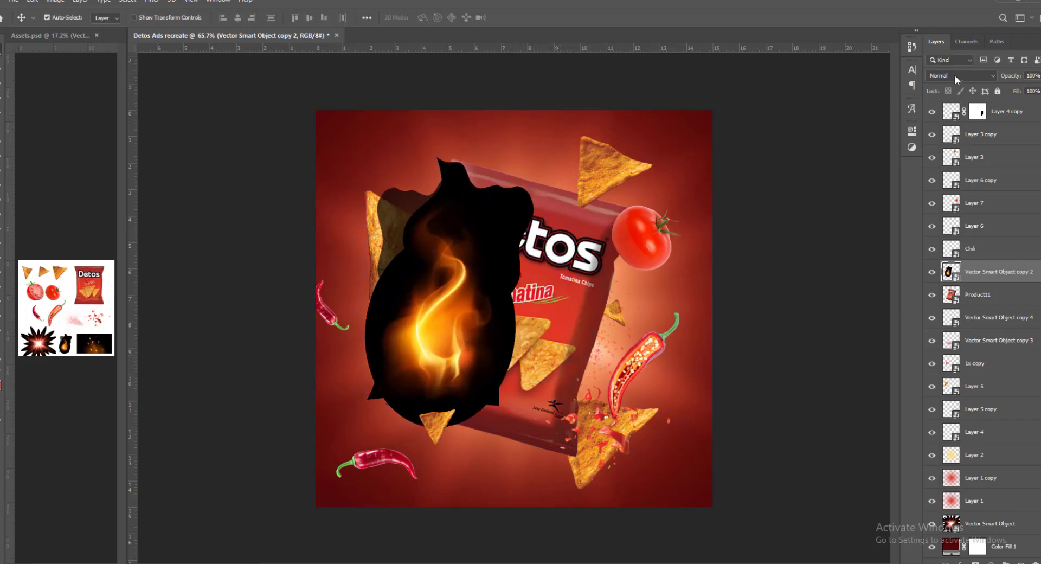
- Set the flame layer's blend mode to Screen, move it directly above Layer 5 and shift the flame behind the bag's upper left edge
left_click(954, 74)
left_click(954, 169)
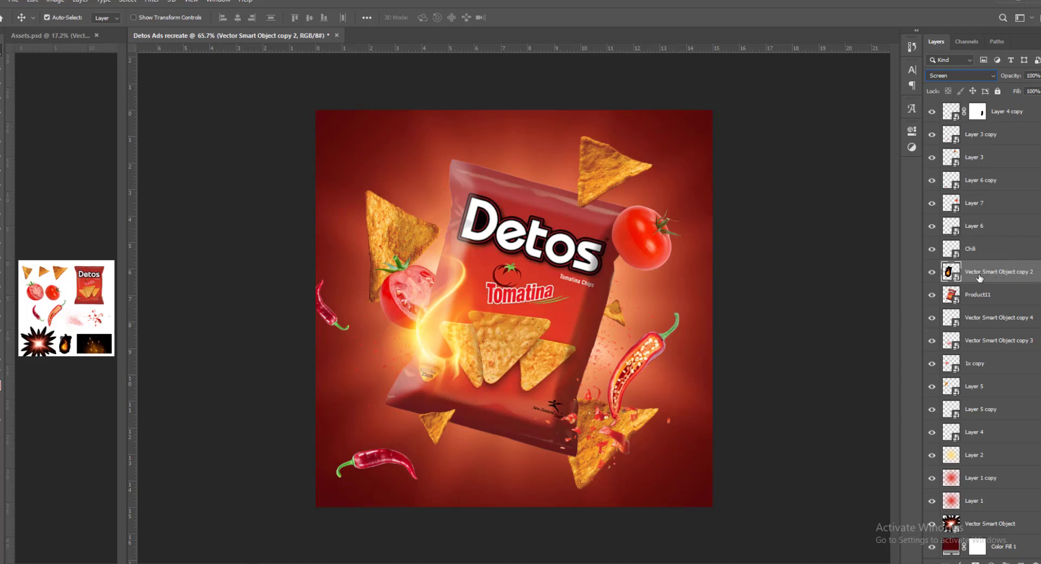
left_click_drag(979, 277, 965, 297)
left_click_drag(506, 338, 512, 297)
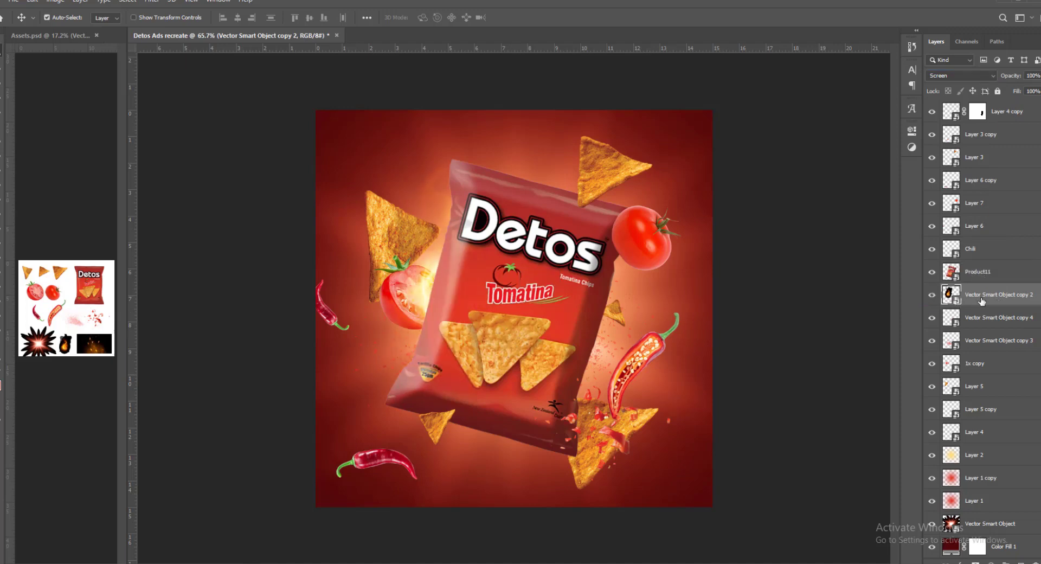
left_click_drag(982, 300, 992, 399)
left_click_drag(464, 252, 446, 229)
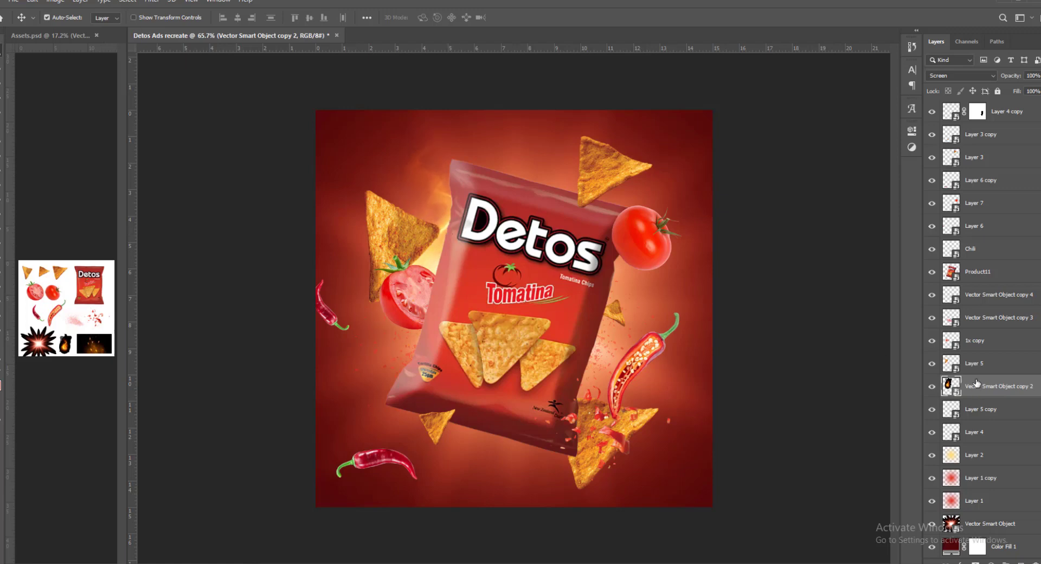
left_click_drag(976, 383, 974, 353)
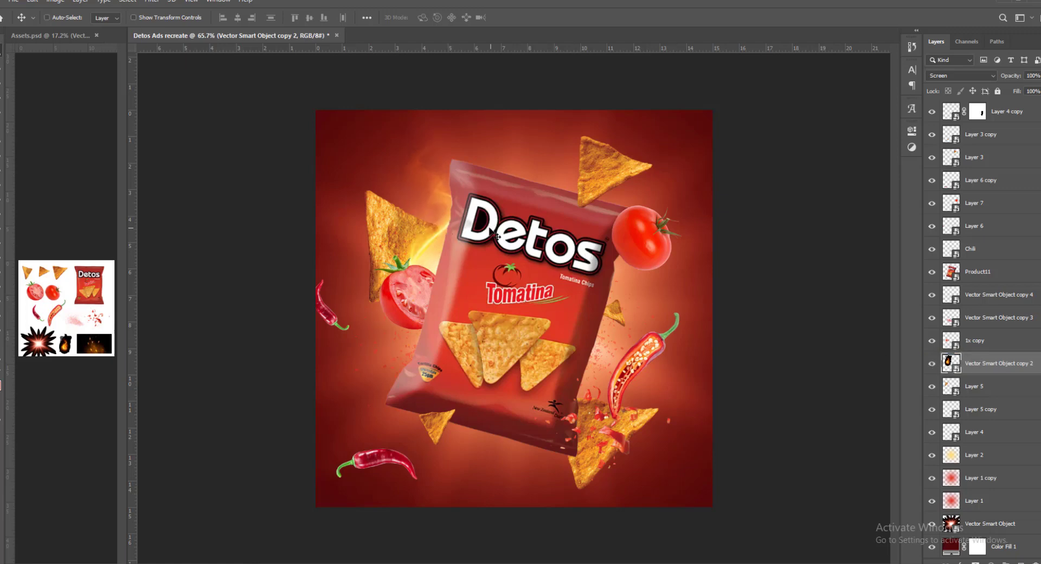
- Flip and rotate the flame, enlarge it to about 305% and position it behind the bag's upper left side
key("ctrl+t")
right_click(413, 230)
left_click(445, 368)
left_click_drag(468, 232, 464, 274)
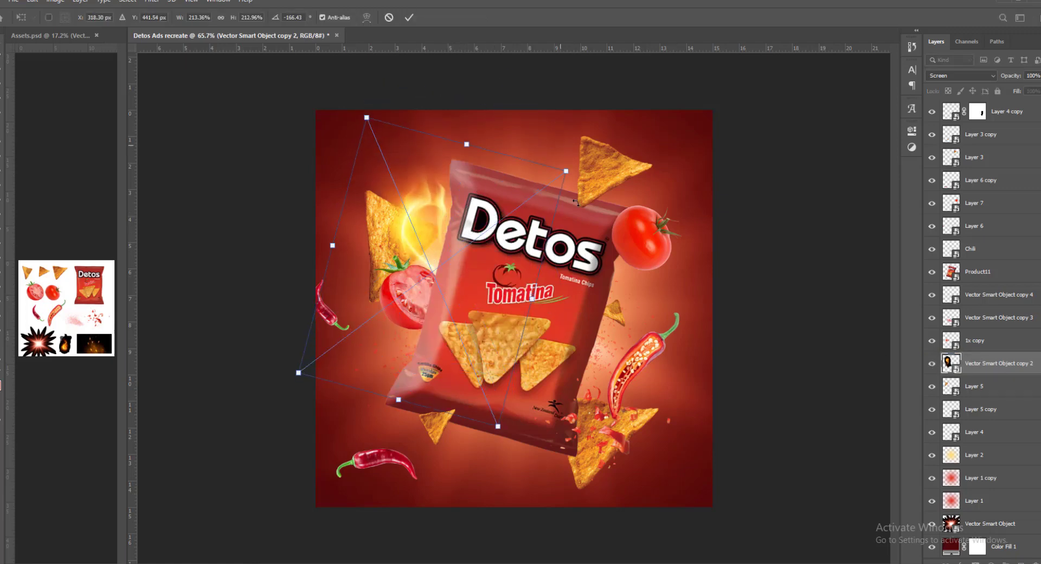
left_click_drag(576, 203, 580, 247)
left_click_drag(530, 181, 565, 125)
left_click_drag(483, 226, 591, 283)
key("Return")
- Duplicate the flame layer, flip the copy, rotate it to about -21° and place it behind the bag's lower right side
key("ctrl+j")
key("ctrl+t")
right_click(608, 361)
left_click(633, 500)
left_click_drag(679, 269, 774, 365)
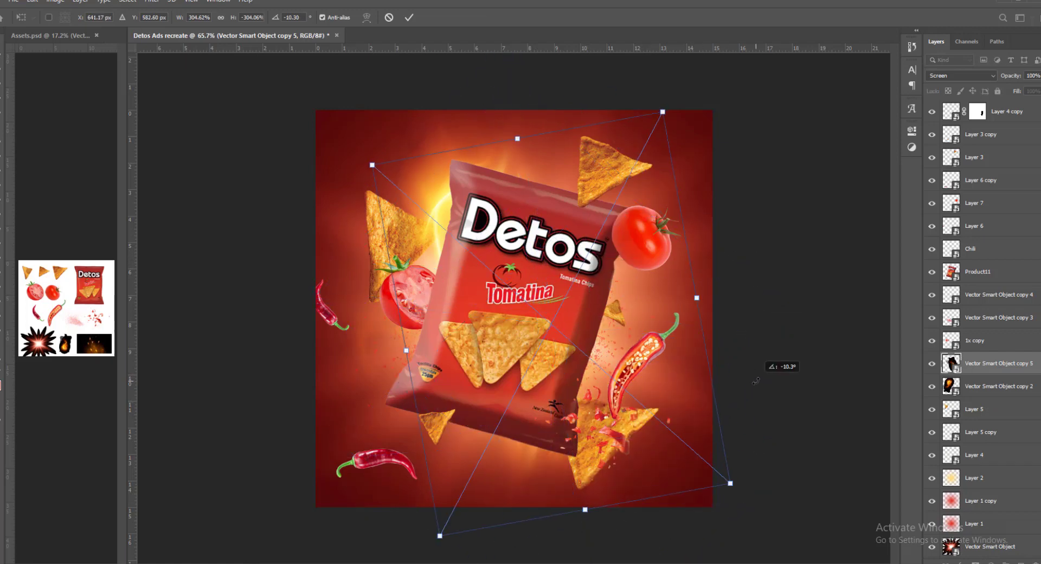
left_click_drag(553, 350, 589, 359)
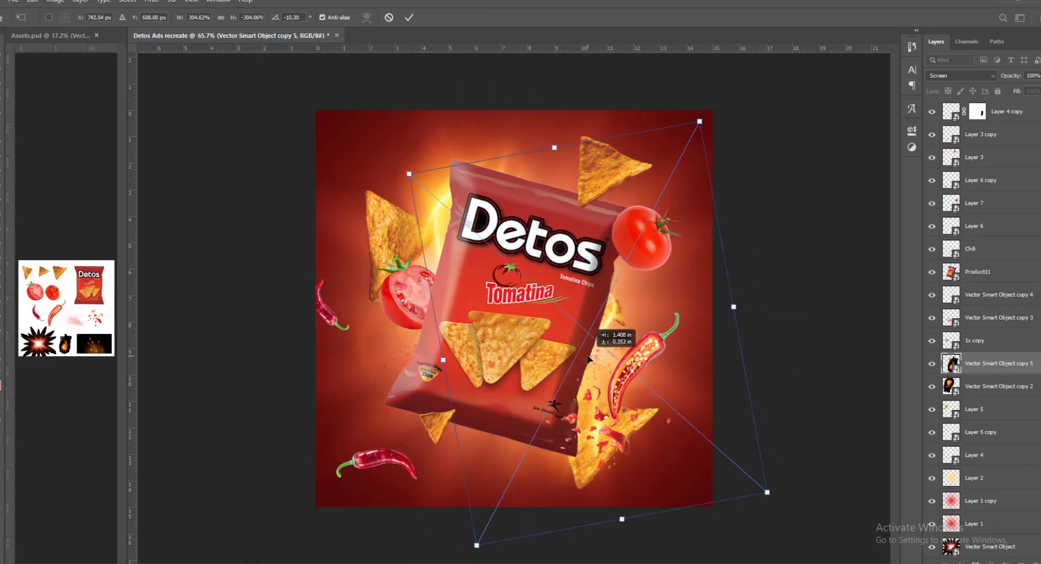
left_click_drag(756, 344, 734, 314)
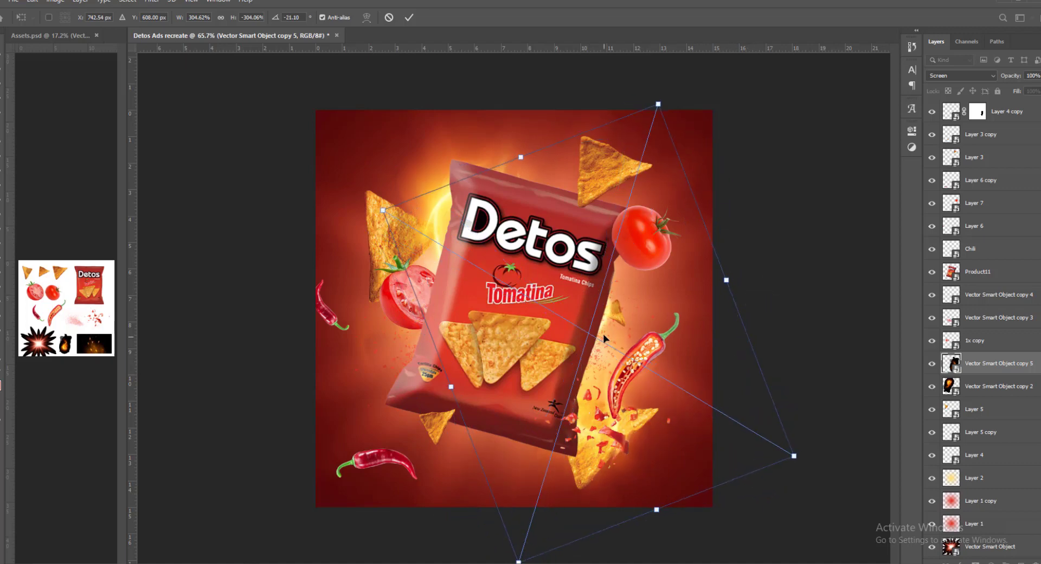
key("Return")
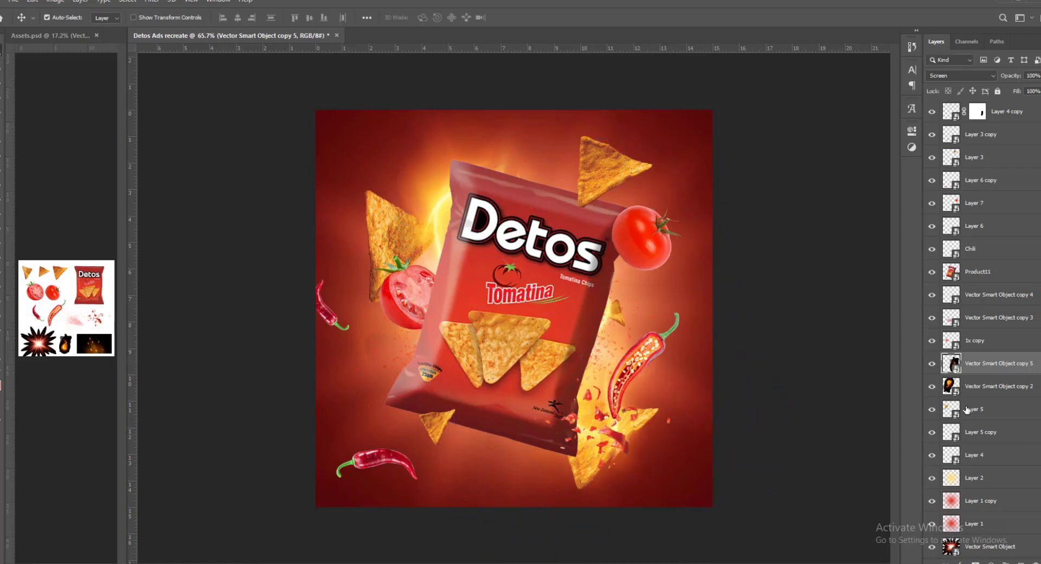
- Move the splatter layers Vector Smart Object copy 4 and copy 3 between the two flame layers
left_click(973, 323)
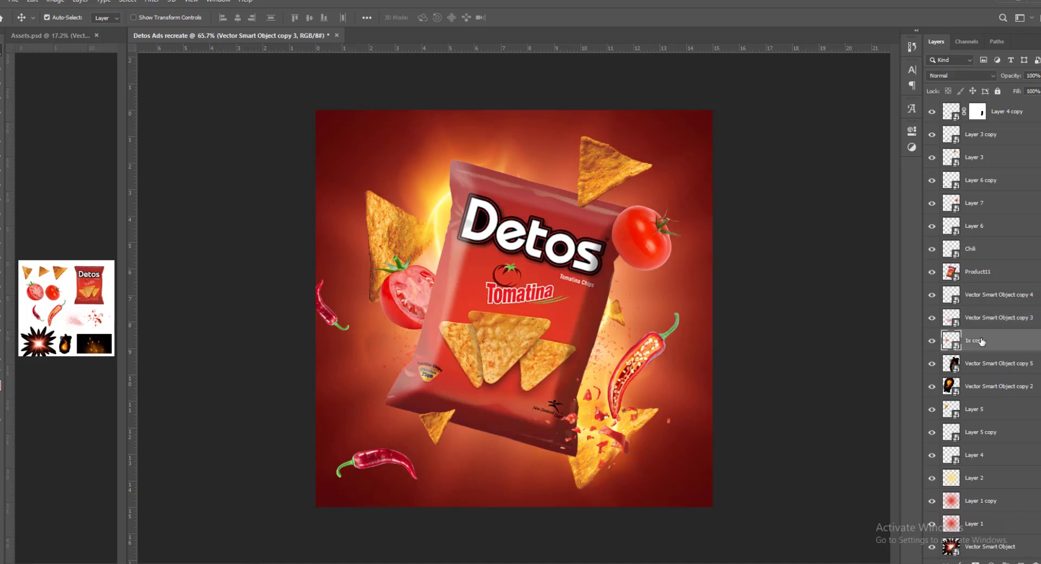
left_click_drag(992, 295, 993, 380)
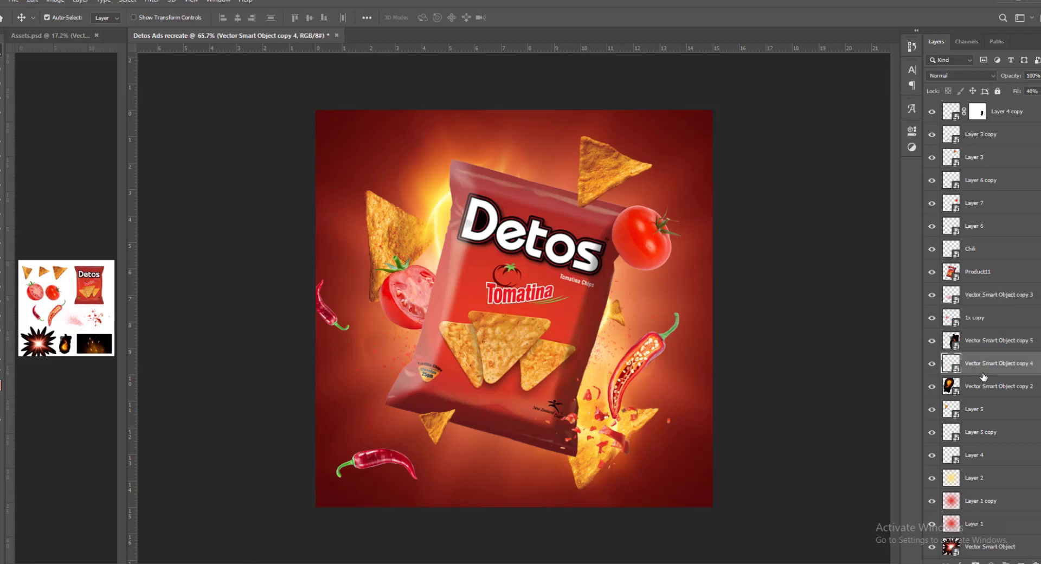
left_click_drag(1013, 299, 1002, 352)
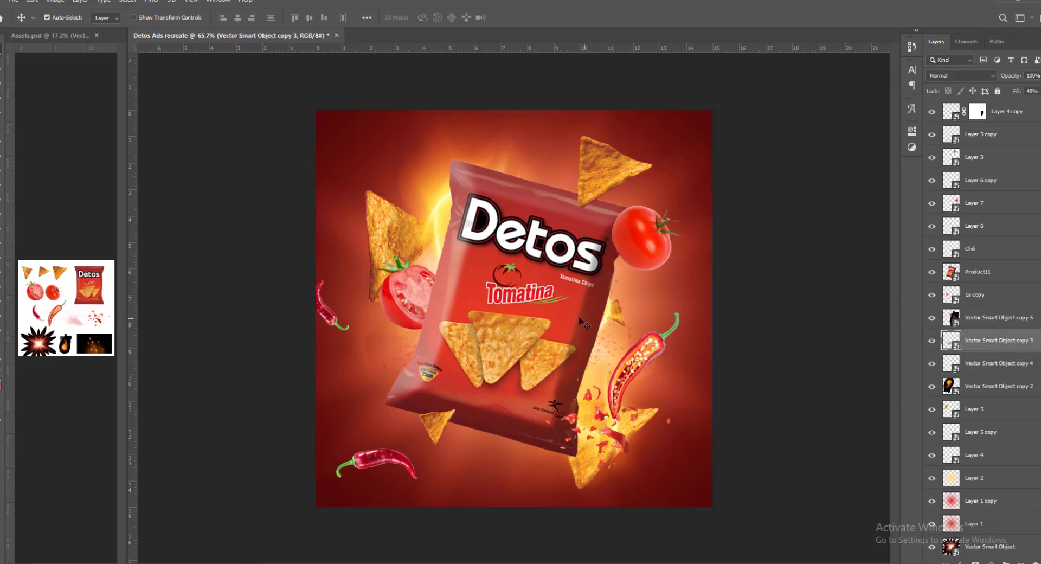
left_click(950, 367)
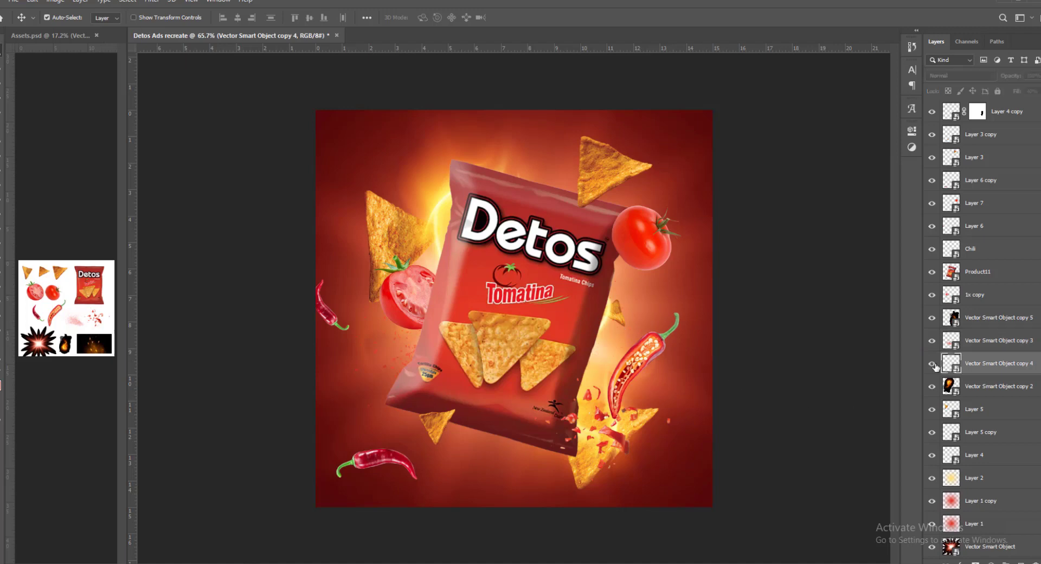
left_click(974, 387)
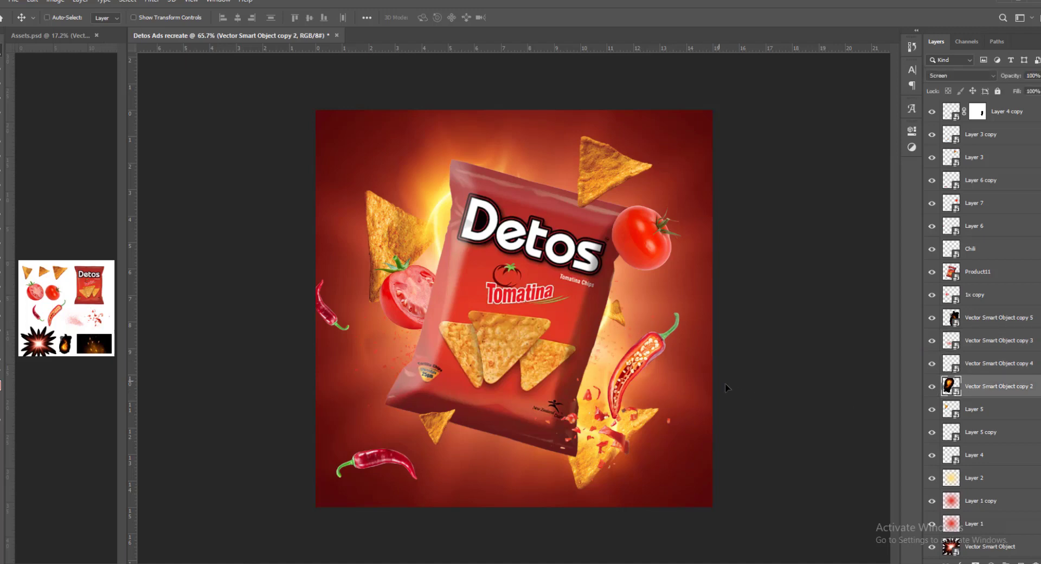
left_click(948, 325)
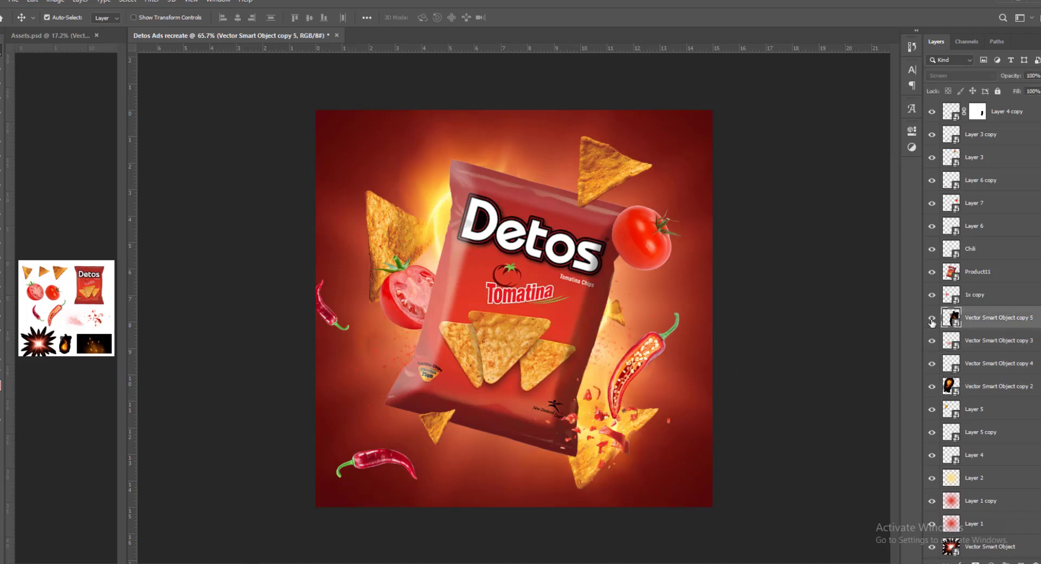
mouse_move(692, 388)
left_mouse_down()
mouse_move(698, 396)
mouse_move(699, 372)
mouse_move(703, 386)
left_mouse_up()
- Copy the sparks image from Assets.psd into the ad and enlarge it across the upper part of the canvas
left_click(97, 354)
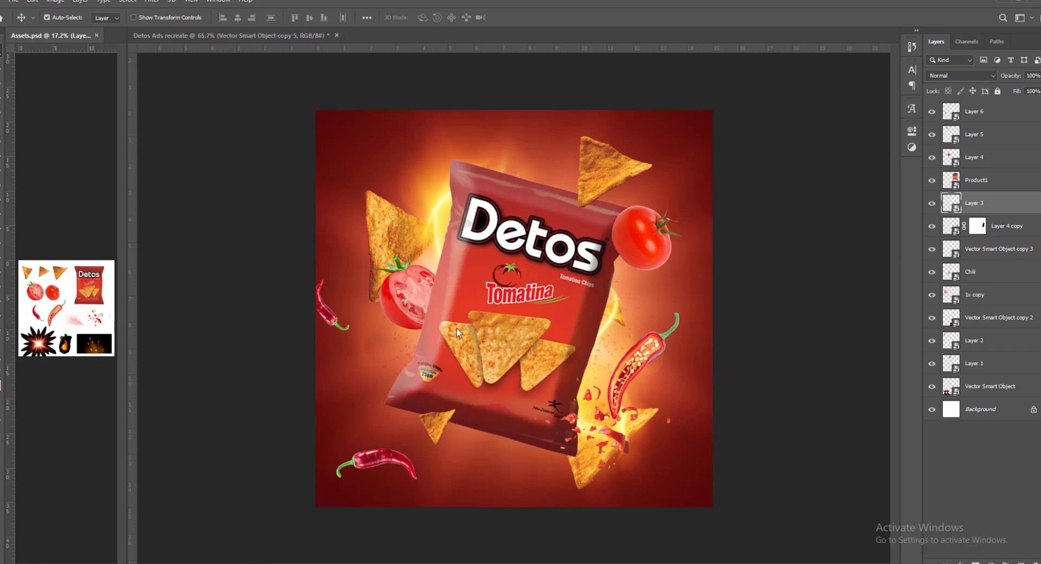
left_click(638, 354, "ctrl")
key("ctrl+v")
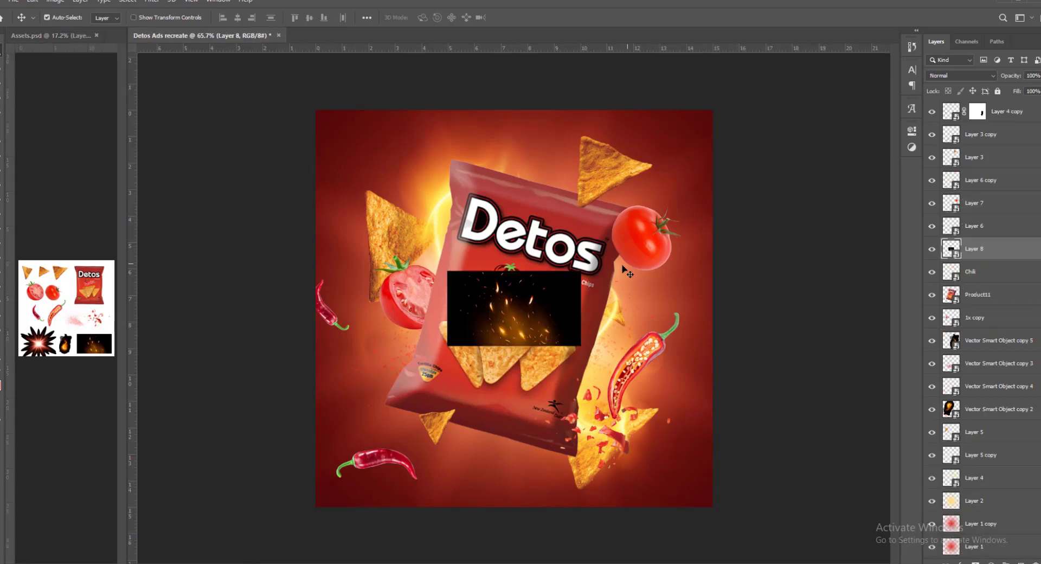
left_click_drag(523, 295, 521, 279)
key("ctrl+t")
left_click_drag(581, 256, 743, 140)
left_click_drag(646, 248, 648, 263)
key("Return")
- Place the sparks layer, Layer 8, directly below Product11 and set its blend mode to Screen
left_click_drag(980, 255, 970, 302)
left_click(951, 74)
left_click(939, 170)
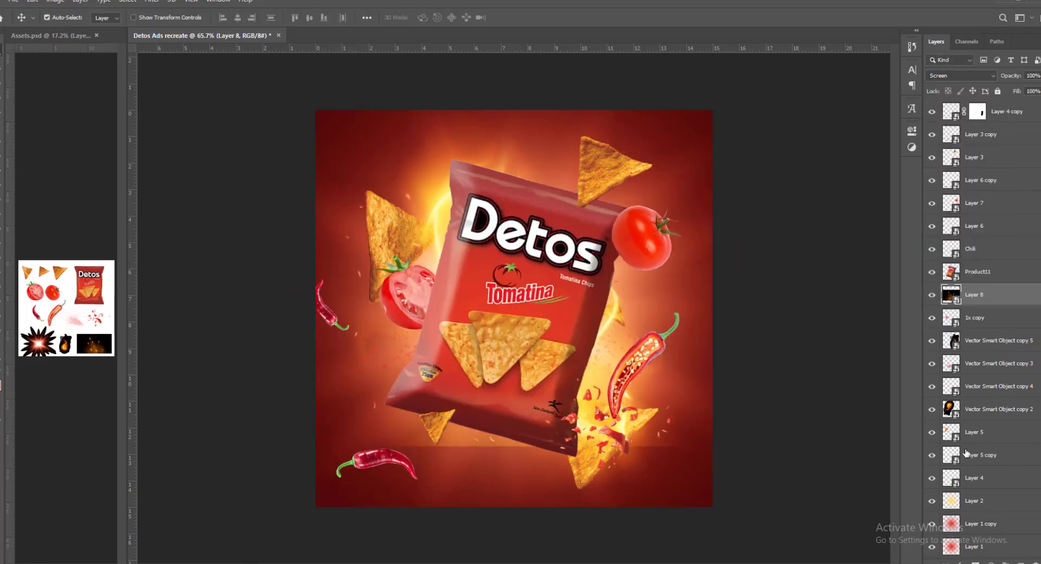
- Add a mask to Layer 8 and brush out the sparks image's hard lower edge with a large soft brush
key("b")
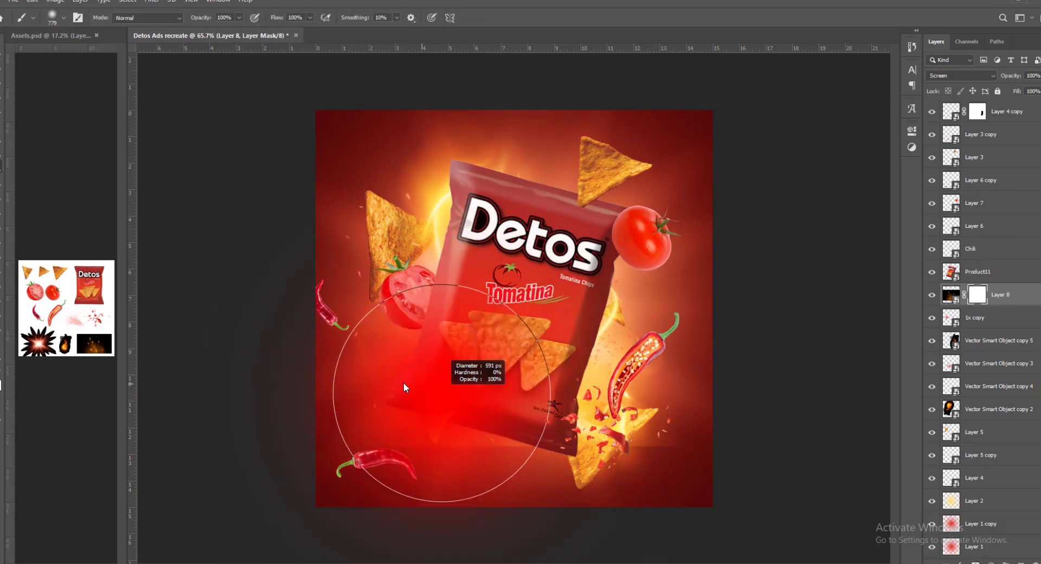
mouse_move(617, 493)
left_mouse_down()
mouse_move(674, 515)
mouse_move(627, 430)
left_mouse_up()
key("v")
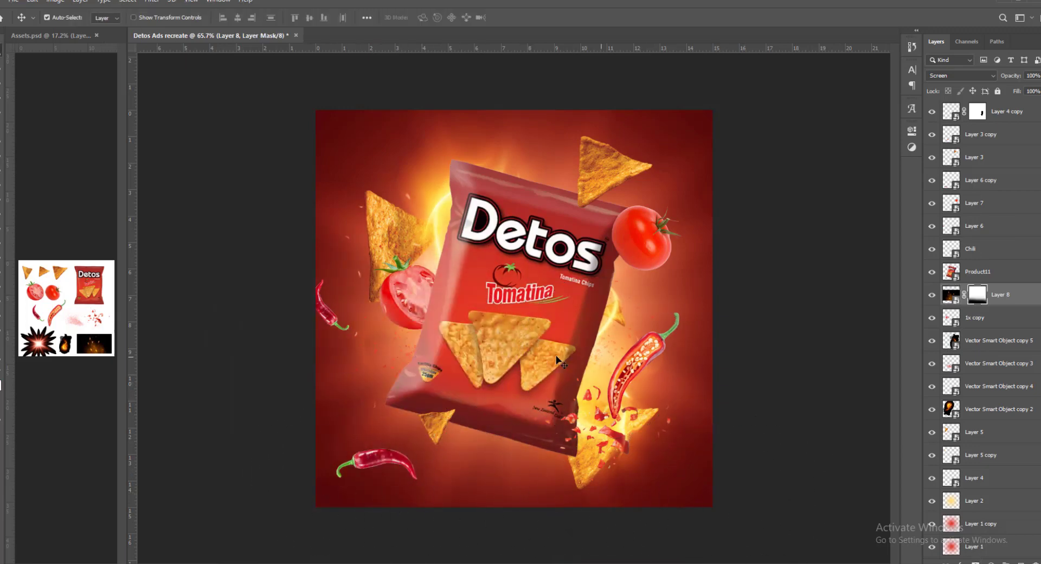
key("b")
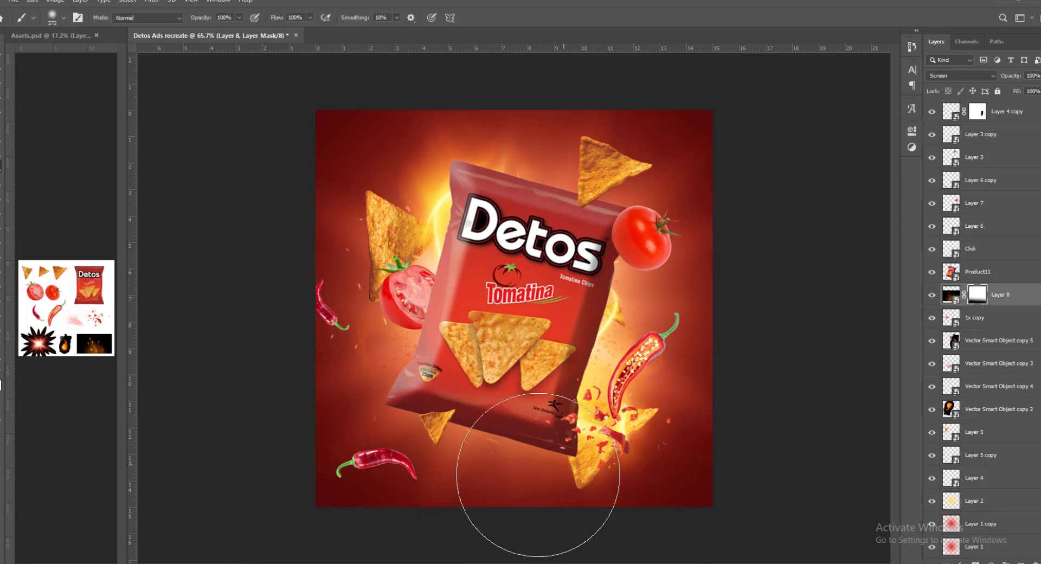
key("v")
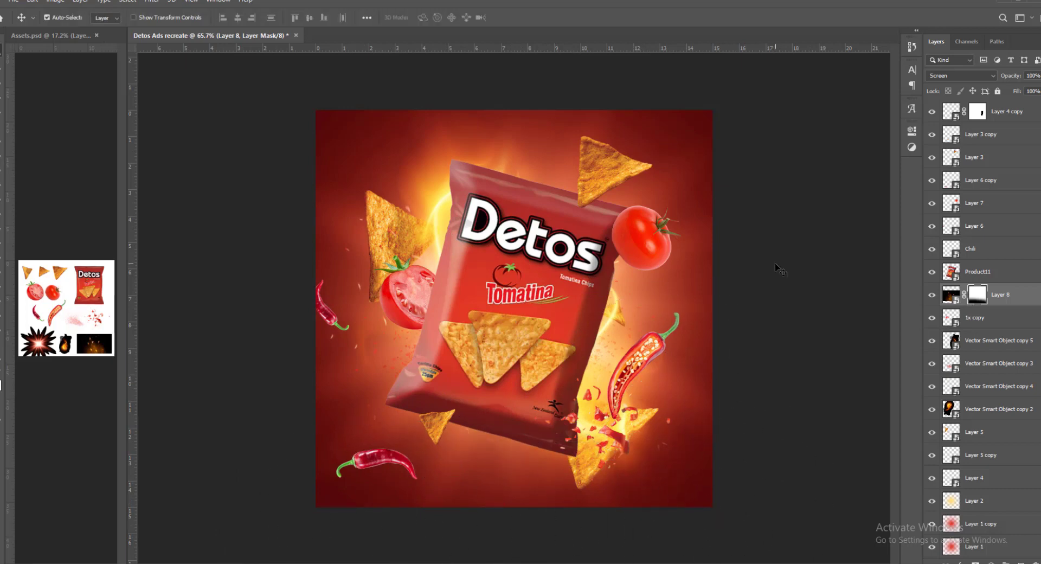
left_click(770, 249)
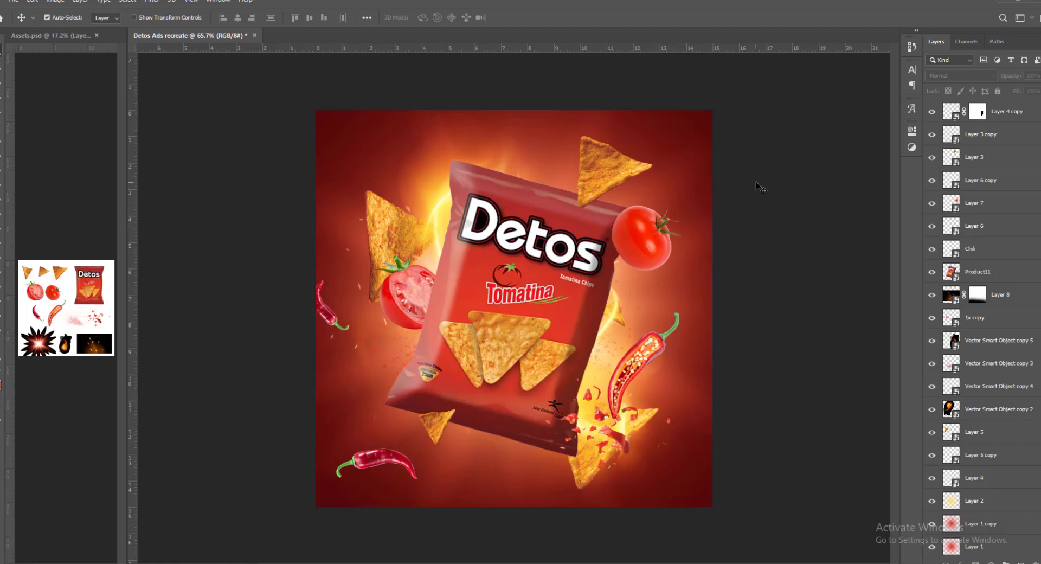
- Add a new layer clipped to Product11 and paint a soft dark shadow on the bag beside the whole tomato
left_click(569, 252)
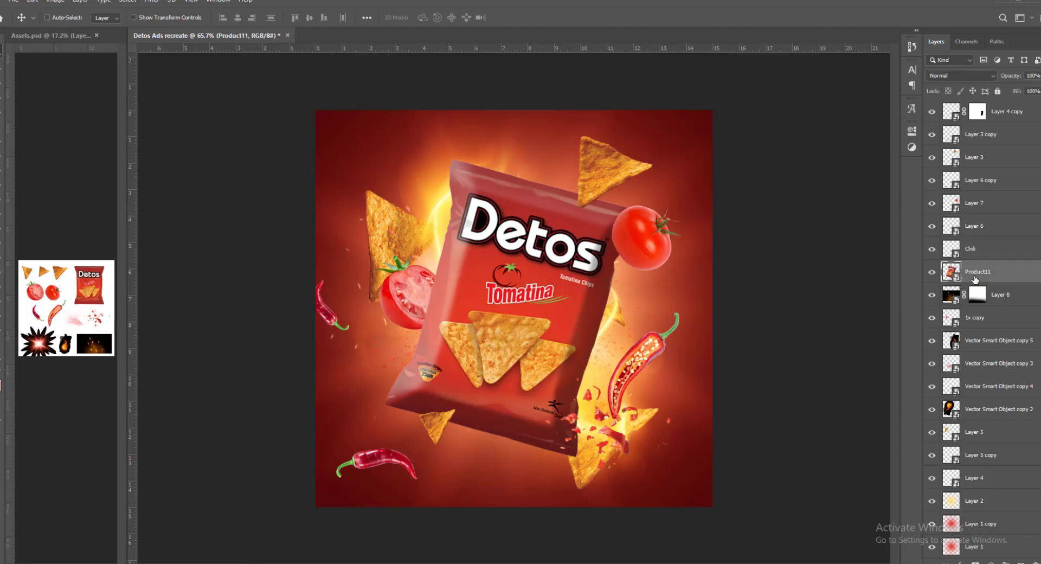
key("ctrl+shift+alt+n")
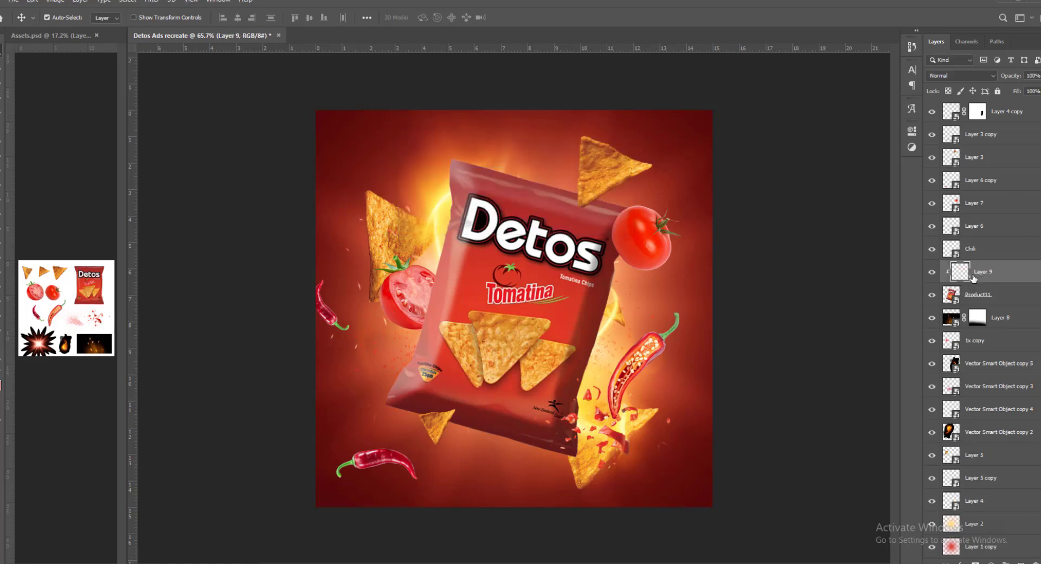
key("b")
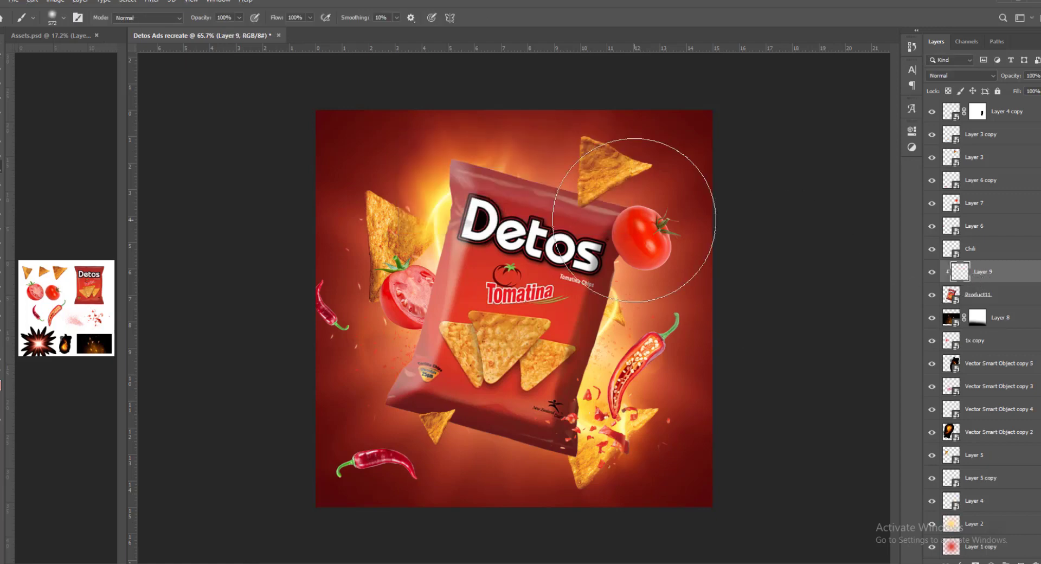
left_click(1, 380)
left_click(834, 292)
scroll(542, 261, "up", 5)
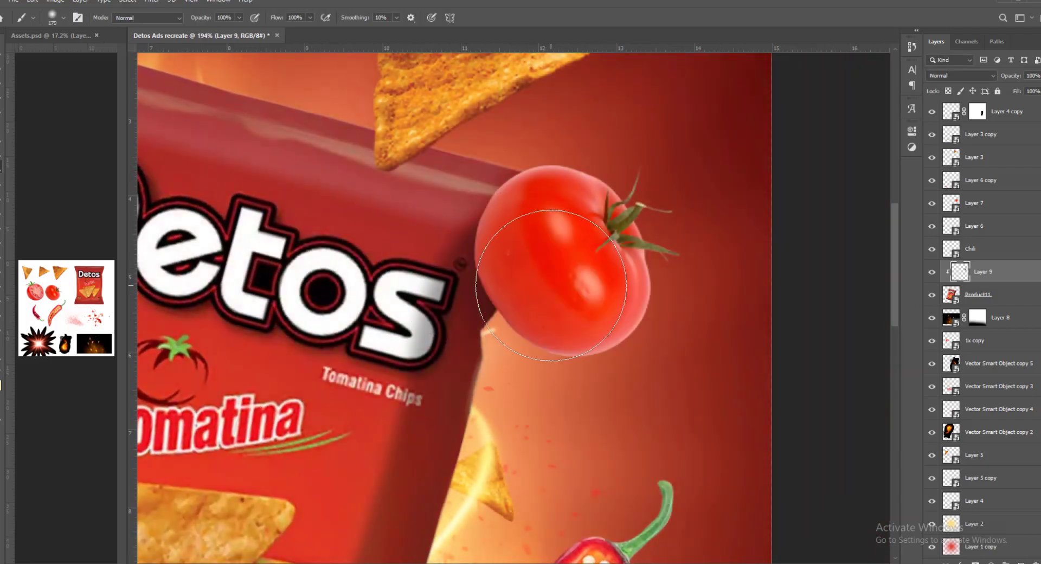
scroll(591, 301, "down", 1)
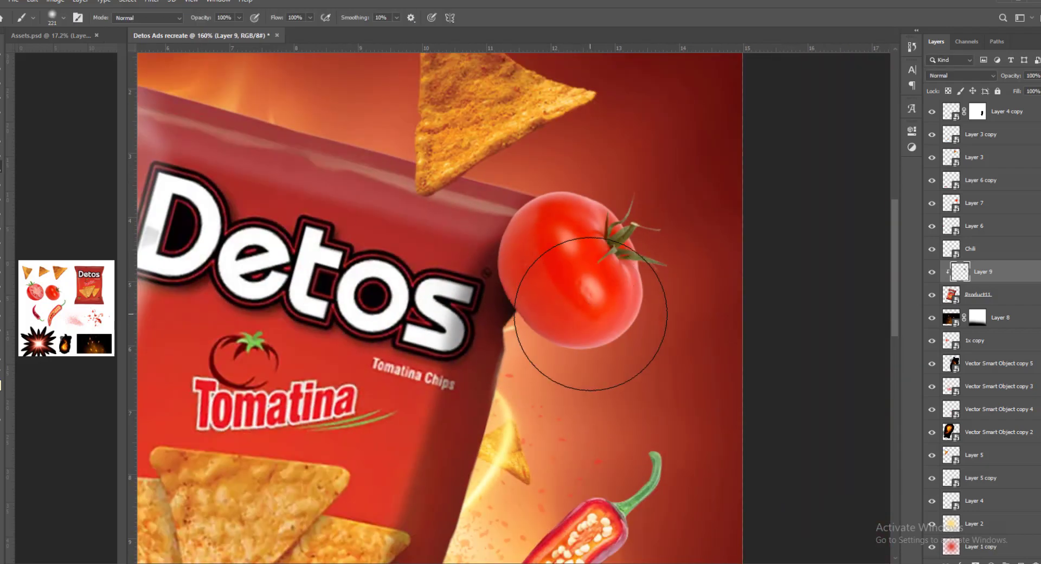
scroll(591, 301, "down", 3)
scroll(607, 318, "down", 2)
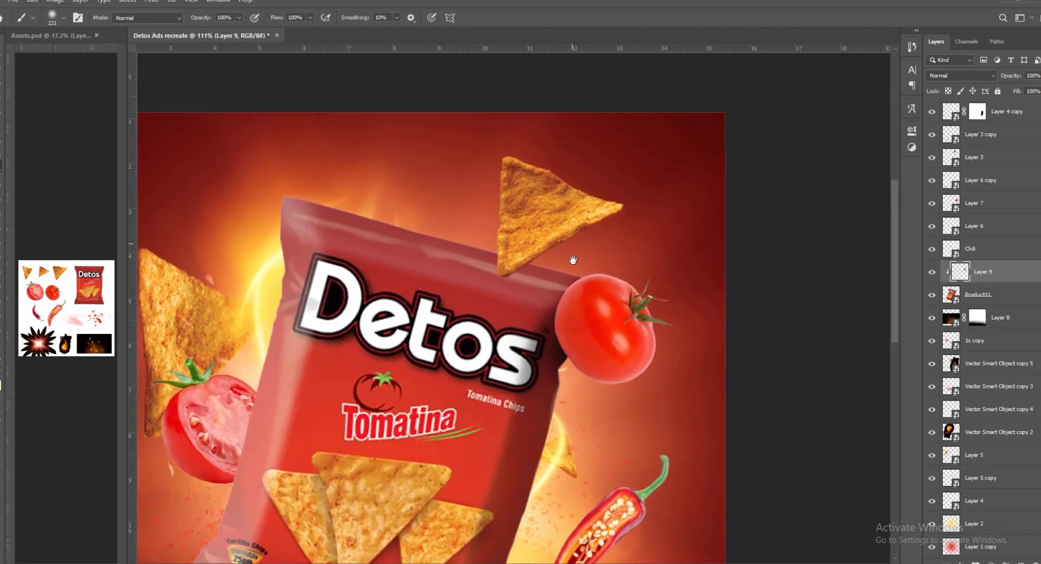
- Paint a soft dark shadow on the bag around the tip of the upper chip on Layer 9
scroll(571, 260, "up", 2)
scroll(515, 277, "up", 1)
mouse_move(508, 242)
left_mouse_down()
mouse_move(479, 237)
mouse_move(569, 249)
mouse_move(496, 248)
left_mouse_up()
scroll(535, 261, "up", 1)
mouse_move(552, 270)
left_mouse_down()
mouse_move(509, 287)
mouse_move(539, 268)
mouse_move(520, 268)
left_mouse_up()
key("ctrl+z")
left_click(510, 269)
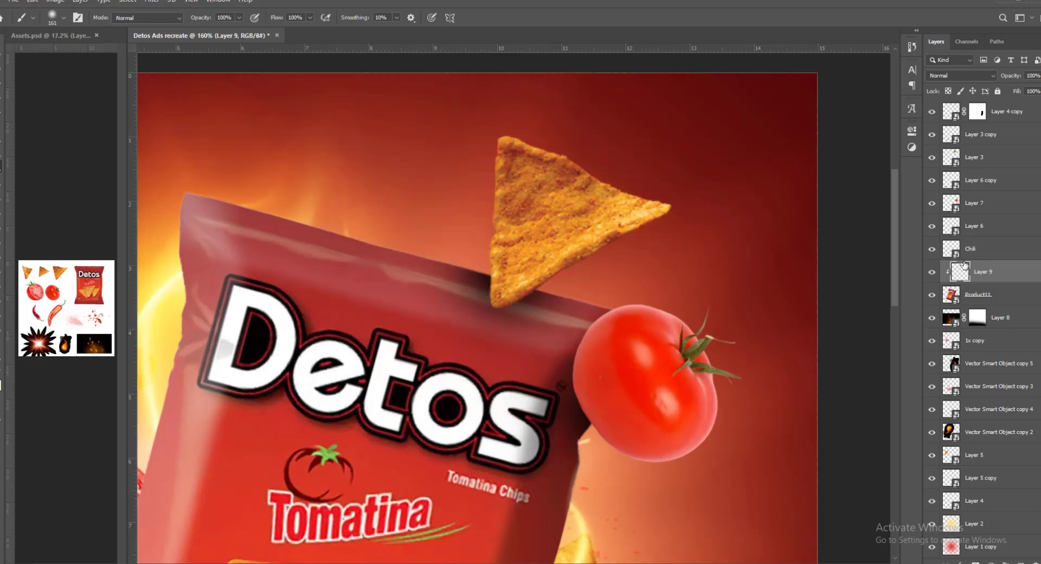
key("e")
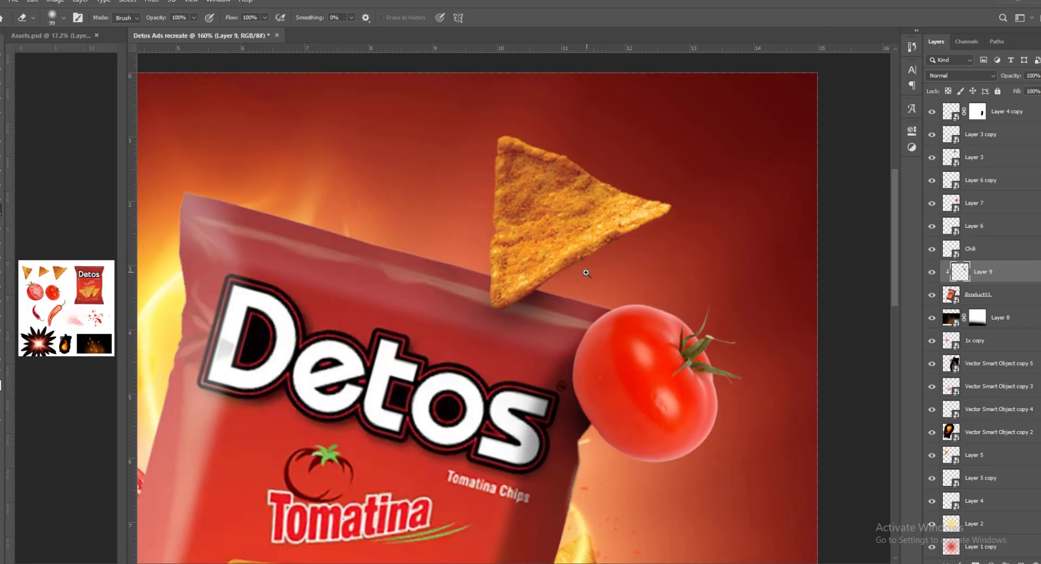
left_click_drag(587, 273, 550, 273)
left_click_drag(550, 273, 587, 165)
- Paint a soft shadow on Layer 9 where the small lower chip overlaps the bag and erase the excess above it
left_click_drag(488, 304, 504, 250)
left_click_drag(409, 385, 425, 333)
left_click_drag(426, 333, 450, 337)
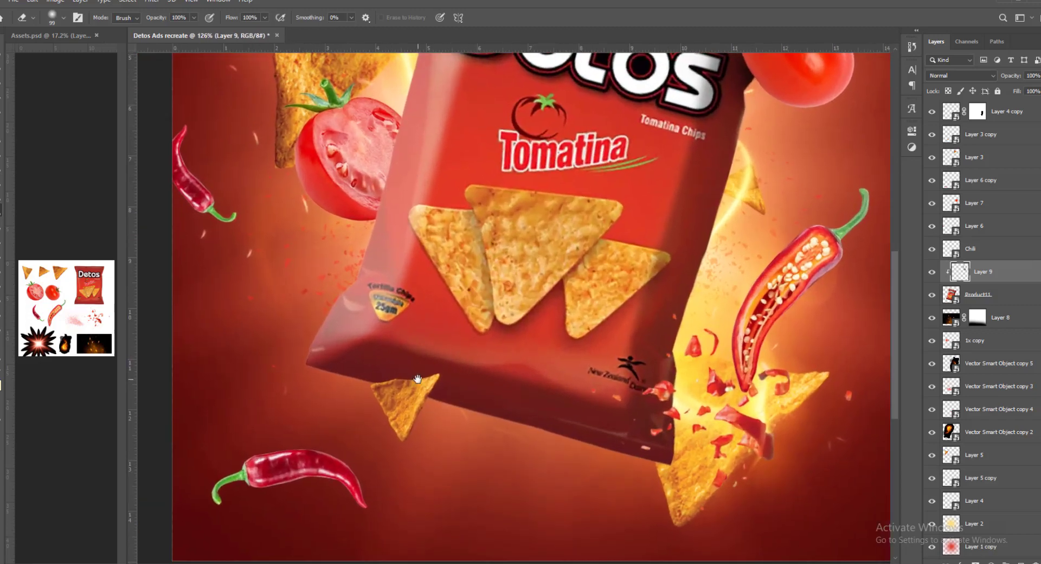
key("v")
left_click_drag(403, 378, 423, 379)
left_click(417, 395)
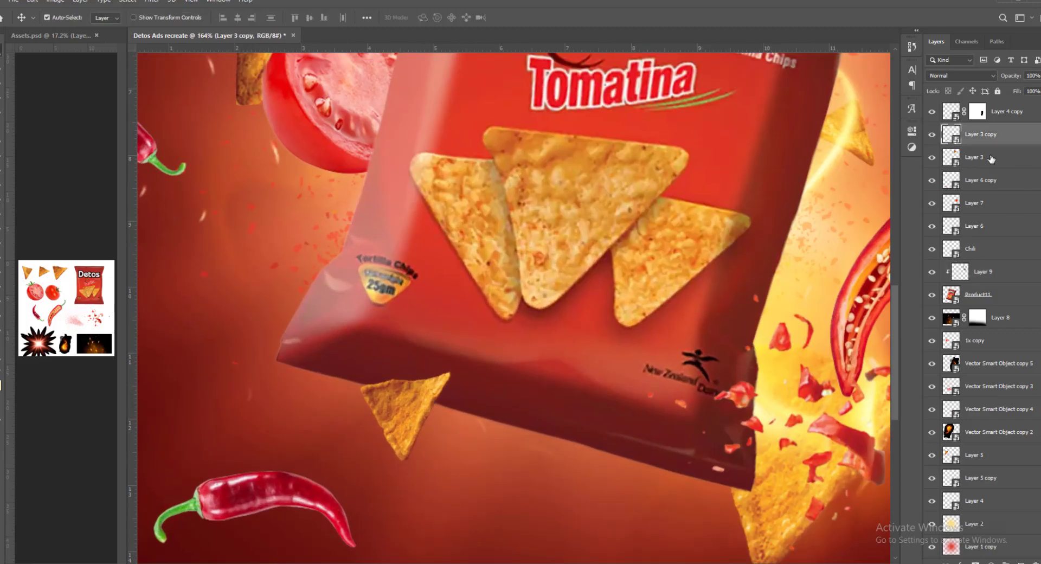
left_click(958, 274)
key("b")
left_click_drag(436, 398, 413, 399)
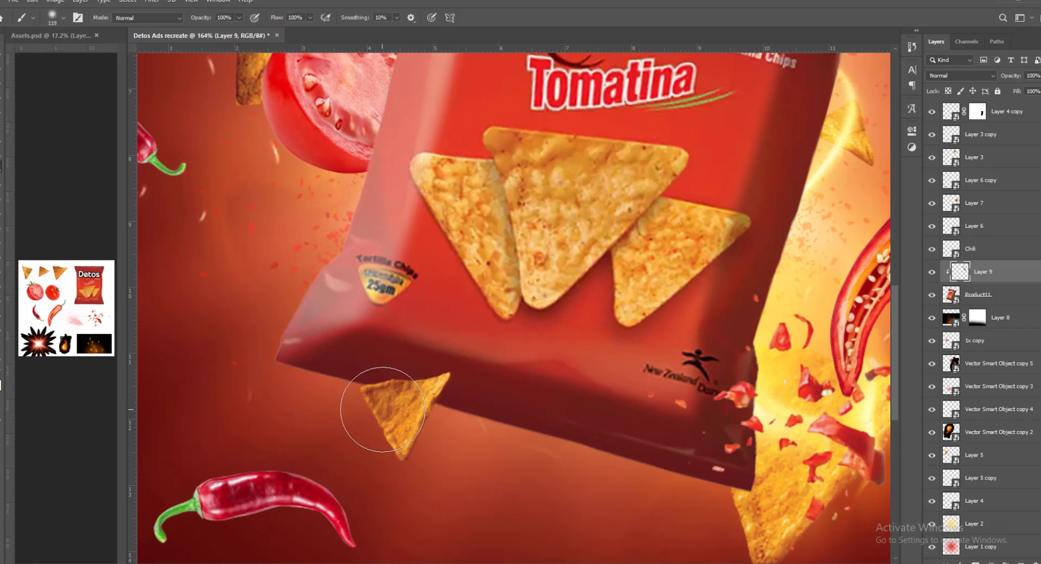
left_click(412, 399)
key("ctrl+z")
left_click(421, 400)
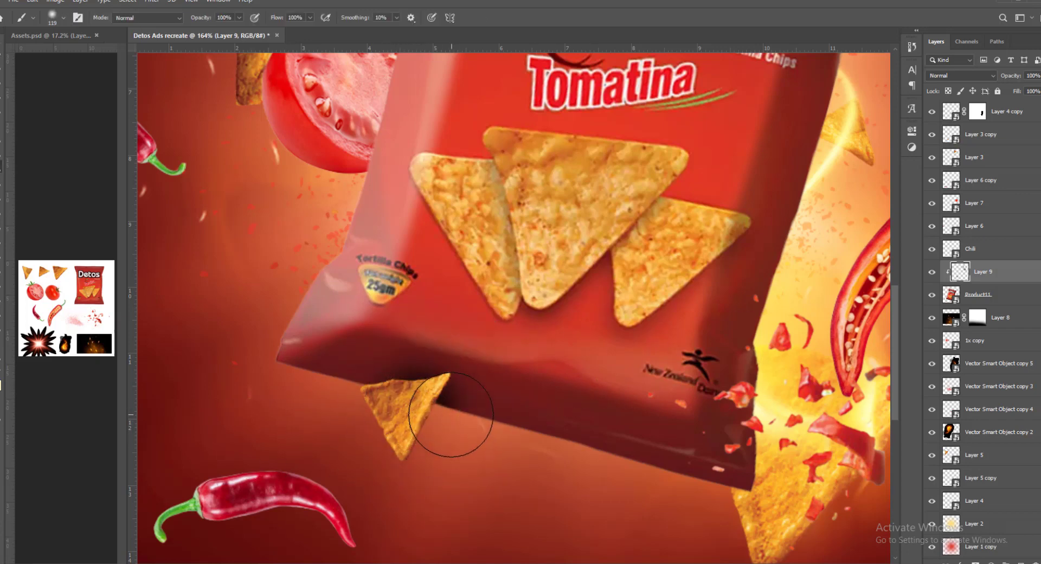
key("e")
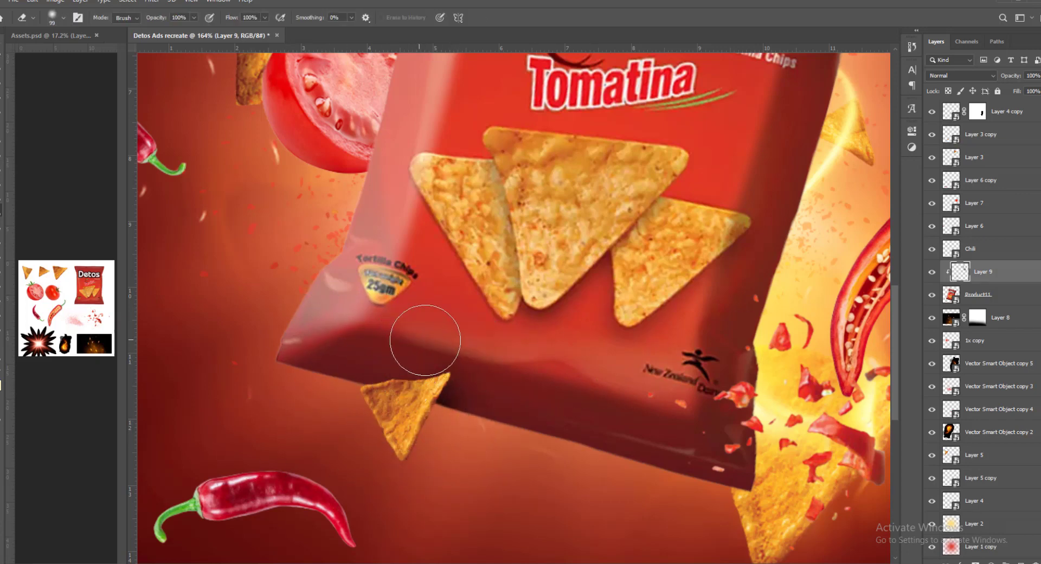
left_click_drag(513, 349, 460, 355)
key("ctrl+0")
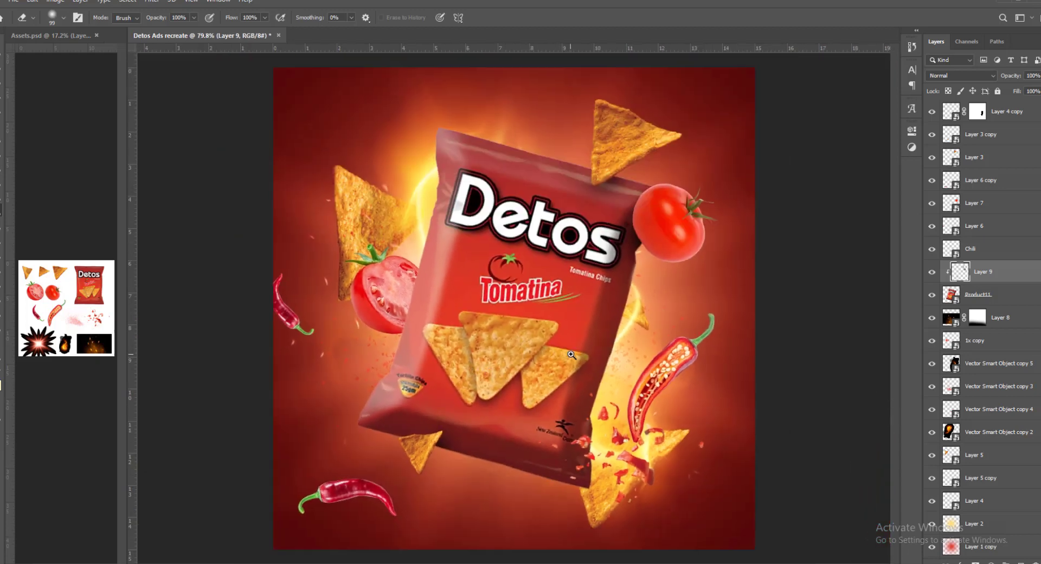
left_click_drag(570, 354, 569, 352)
key("ctrl+0")
- Darken the whole tomato, Layer 7, with a clipped Levels adjustment using a white output of 204 and a raised black input
key("v")
left_click_drag(333, 503, 336, 503)
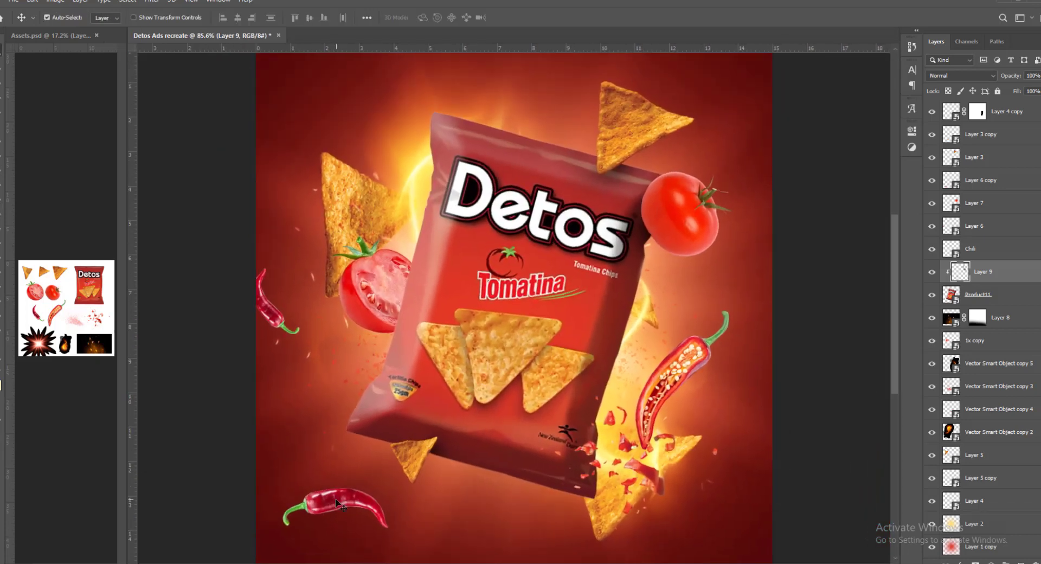
left_click(552, 362)
left_click(687, 215)
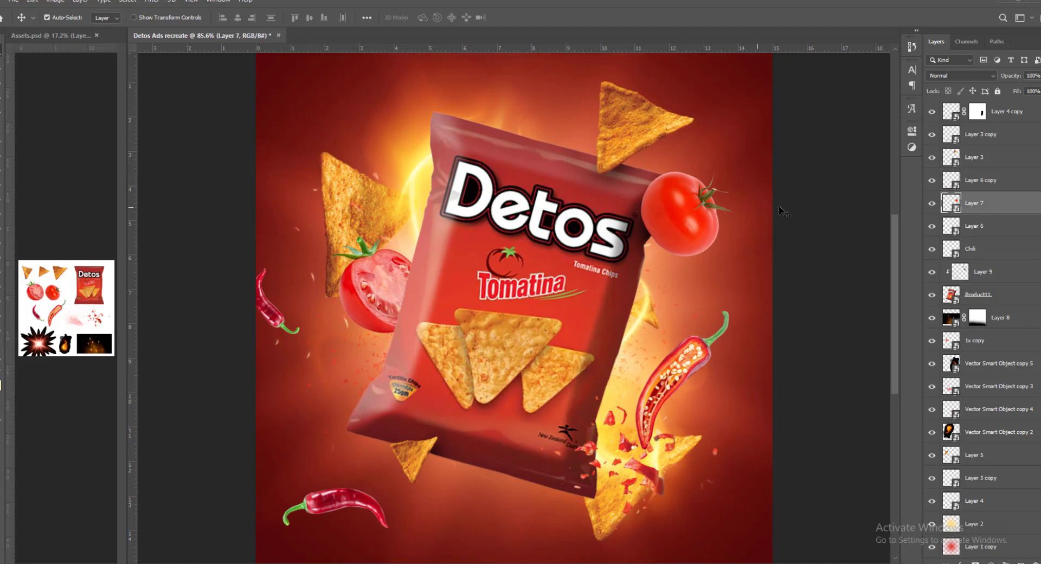
left_click(991, 562)
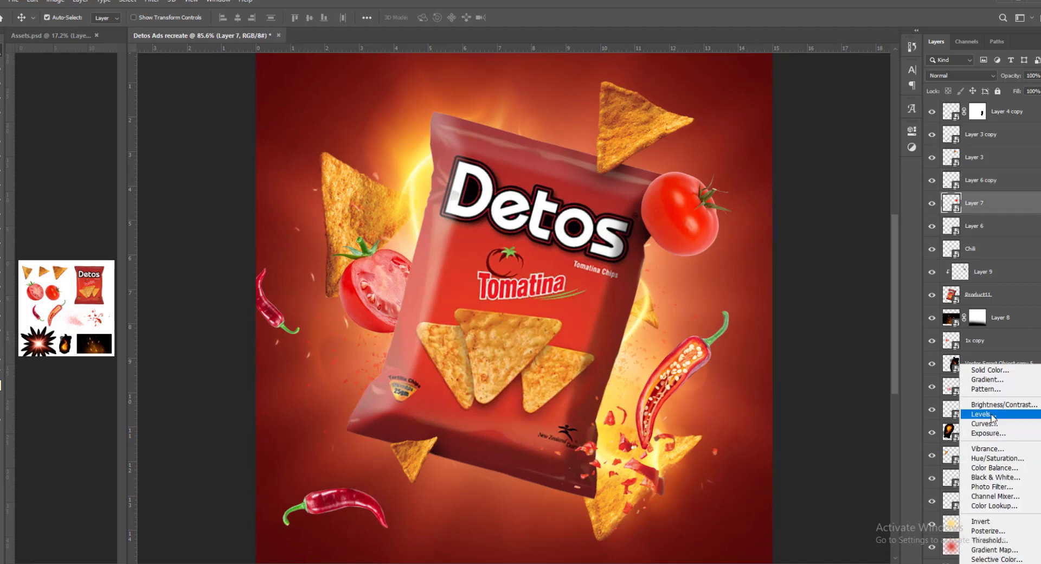
left_click(976, 418)
left_click_drag(884, 277, 861, 278)
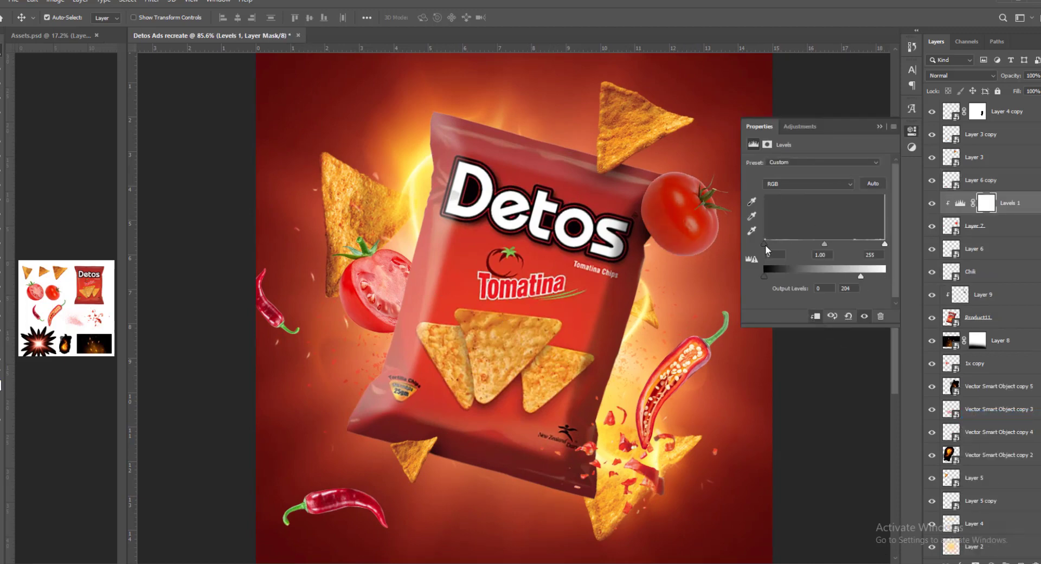
left_click_drag(765, 245, 786, 251)
left_click(880, 126)
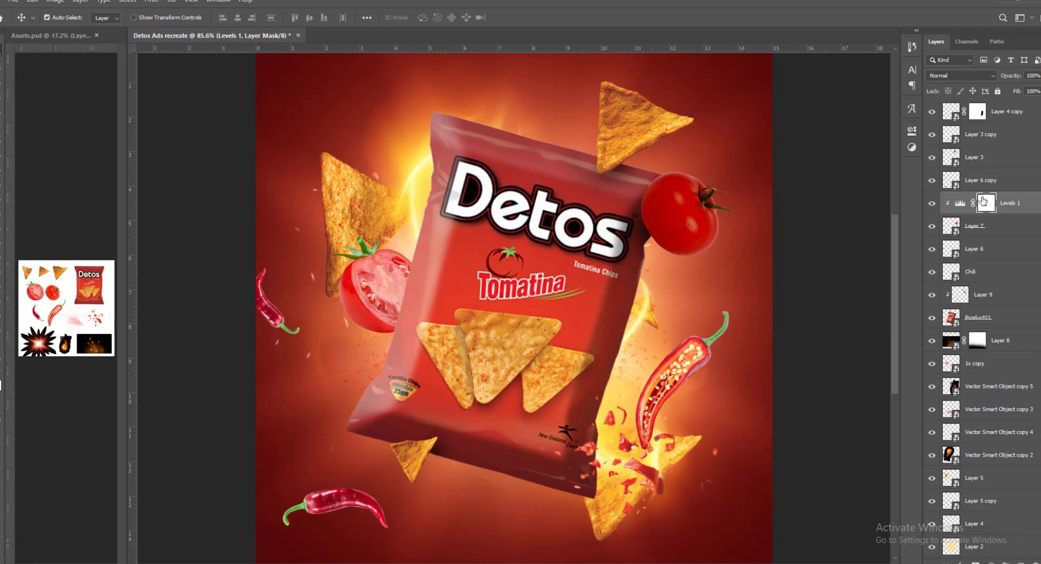
- Brush out the Levels 1 mask along the tomato's lower and outer edges to keep its rim bright
mouse_move(725, 242)
left_mouse_down()
mouse_move(672, 271)
mouse_move(666, 258)
left_mouse_up()
left_click_drag(666, 250, 679, 265)
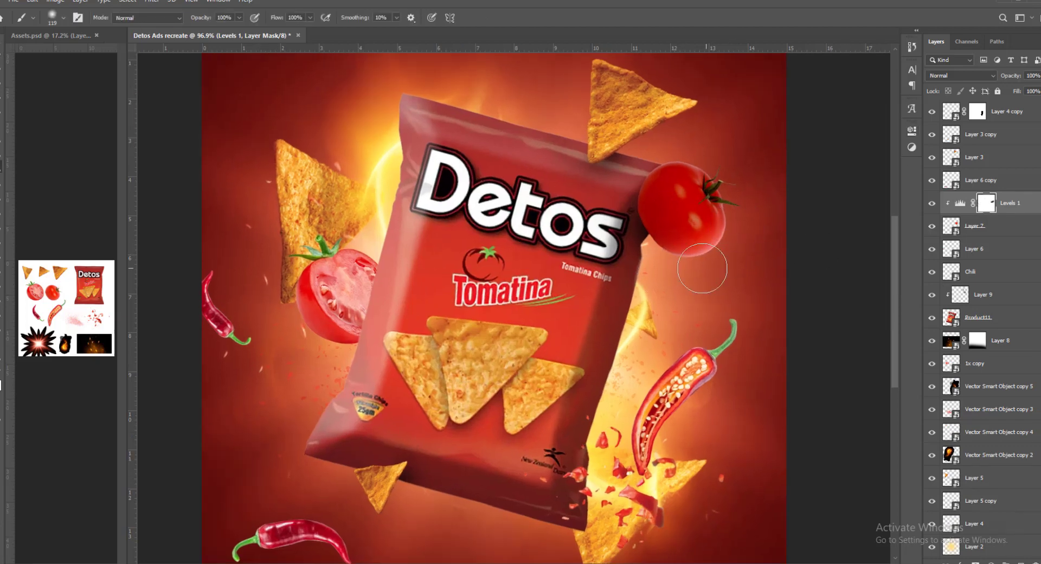
left_click_drag(715, 156, 671, 153)
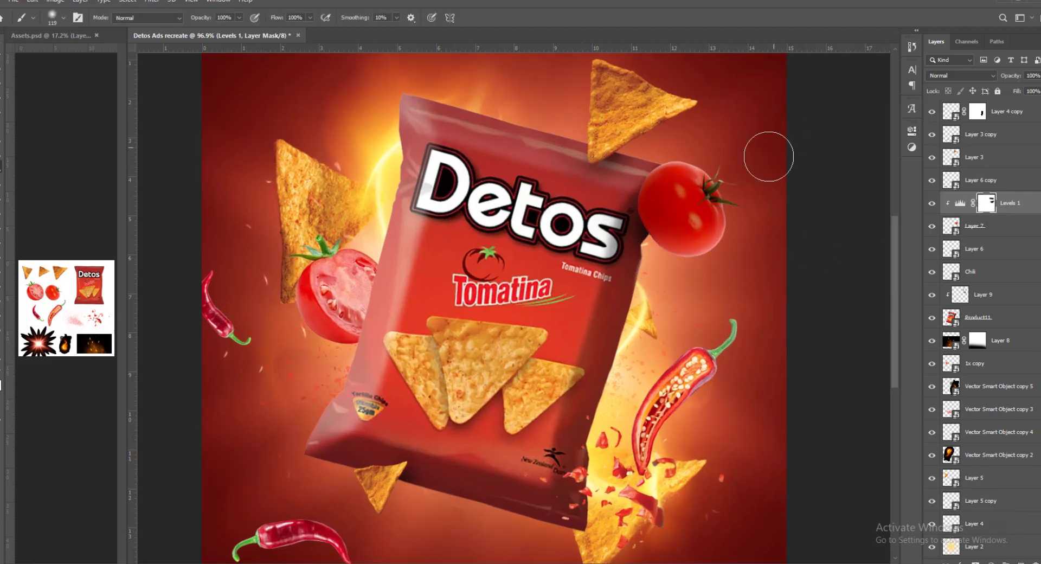
left_click_drag(753, 218, 729, 239)
left_click_drag(722, 285, 734, 300)
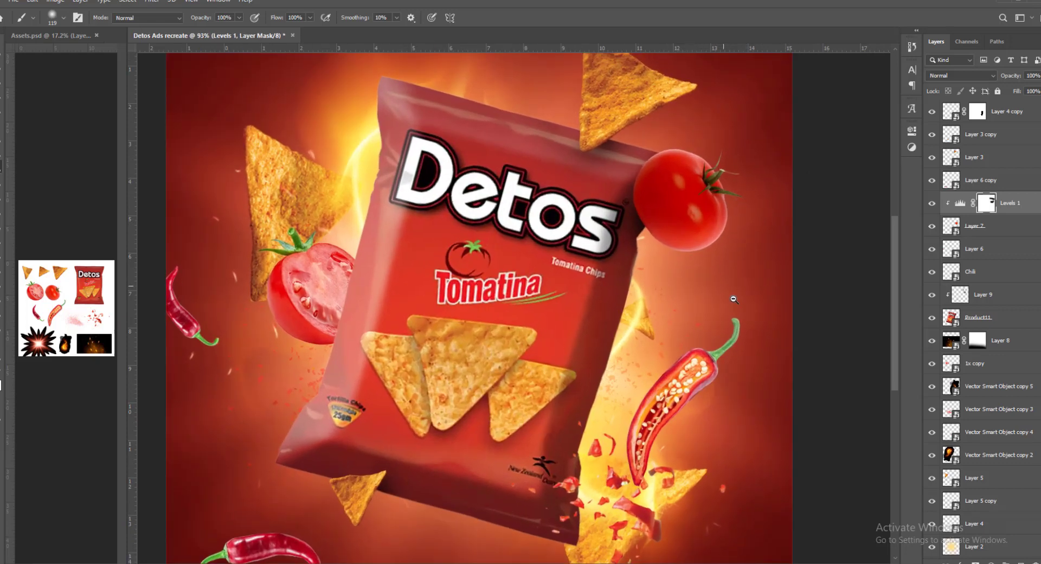
- Add a new layer clipped to Layer 7 below Levels 1 and set its blend mode to Screen
left_click(976, 229)
key("ctrl+shift+n")
key("Return")
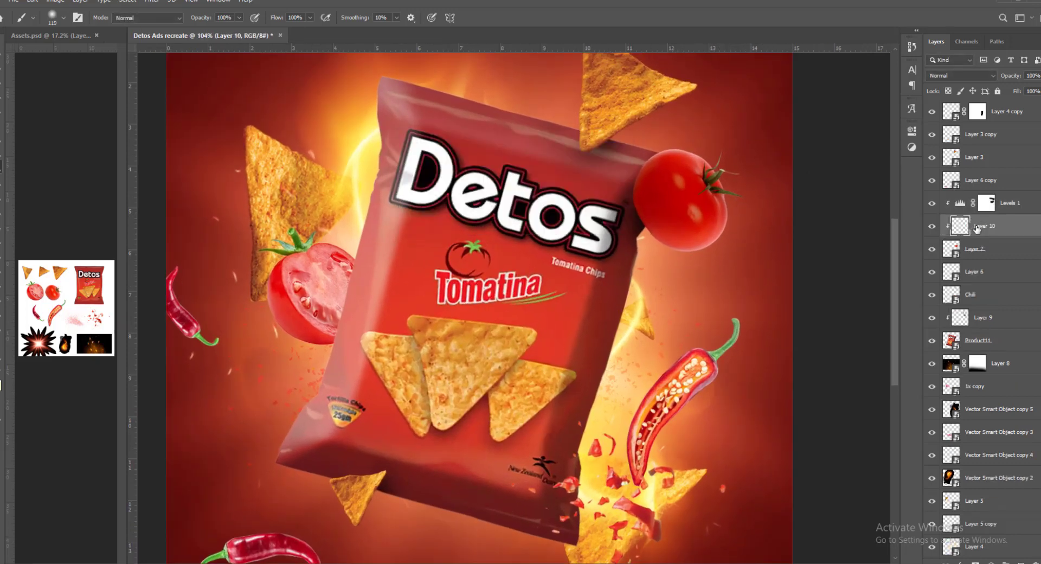
left_click_drag(722, 218, 746, 229)
mouse_move(670, 272)
left_mouse_down()
mouse_move(640, 271)
mouse_move(672, 327)
left_mouse_up()
key("ctrl+z")
left_click_drag(583, 272, 641, 316)
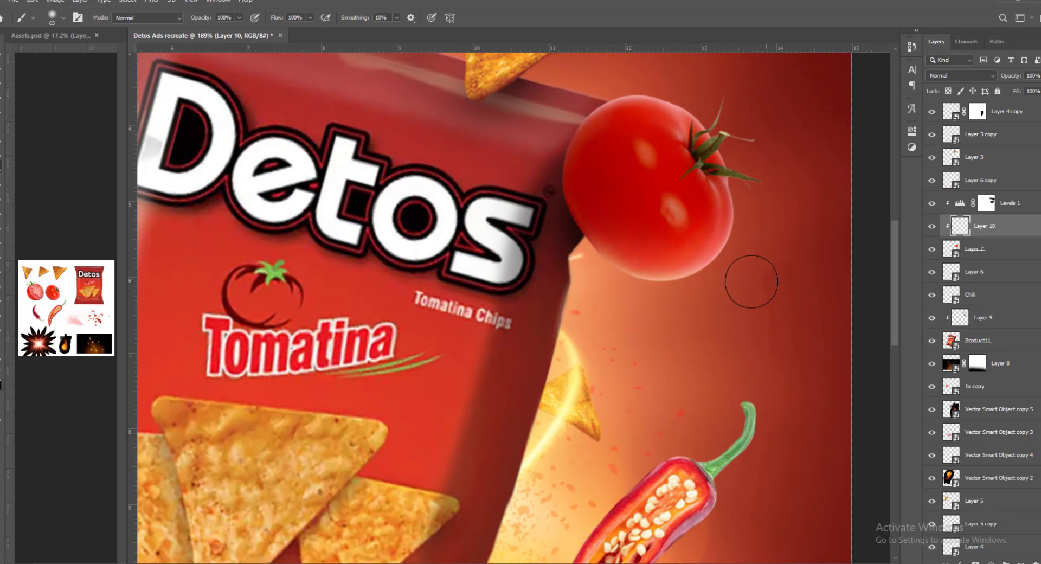
left_click(975, 76)
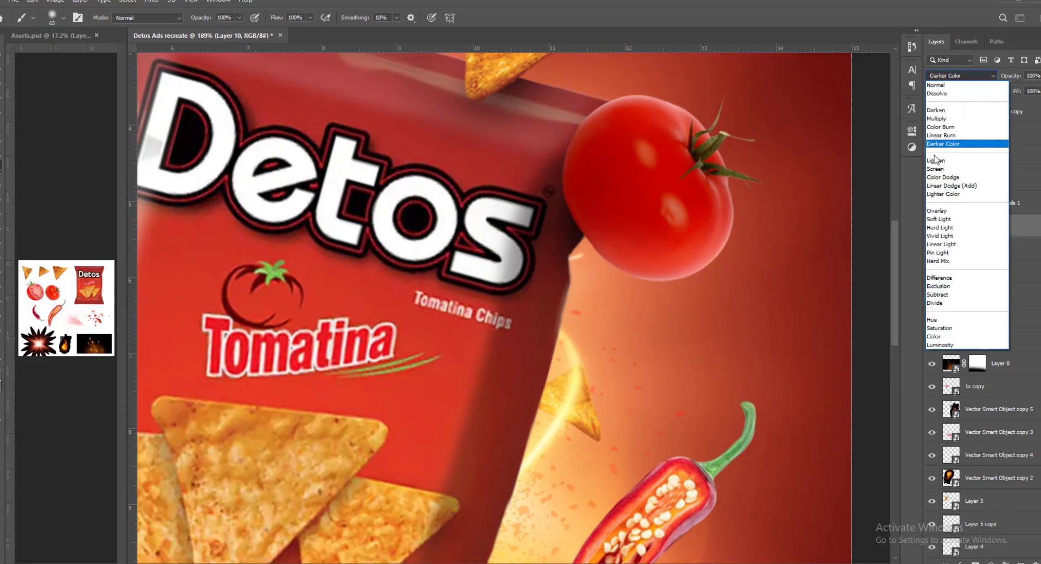
left_click(954, 146)
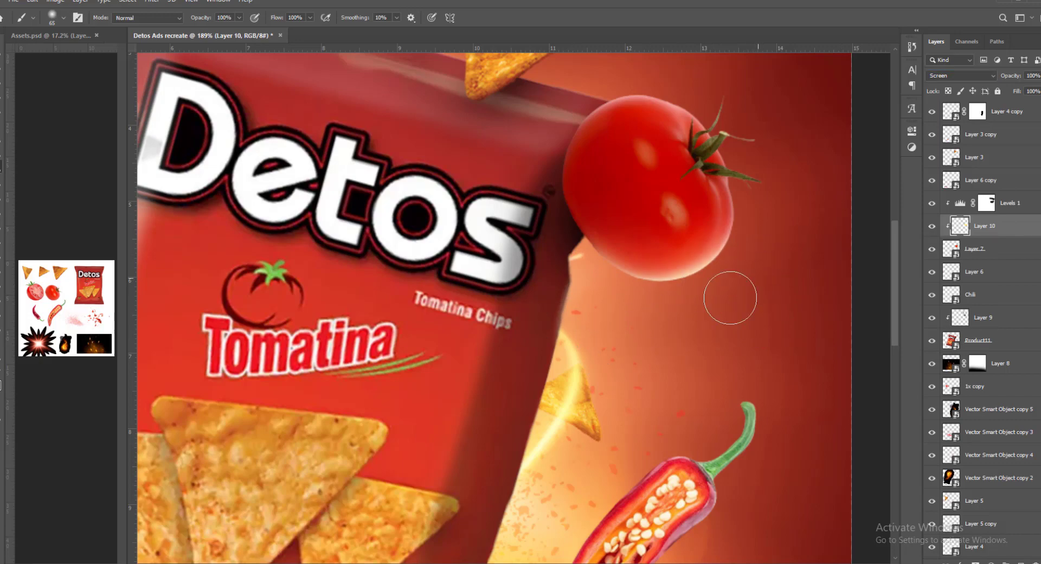
- Paint a soft warm rim light around the whole tomato's edges on Layer 10
left_click_drag(609, 311, 583, 398)
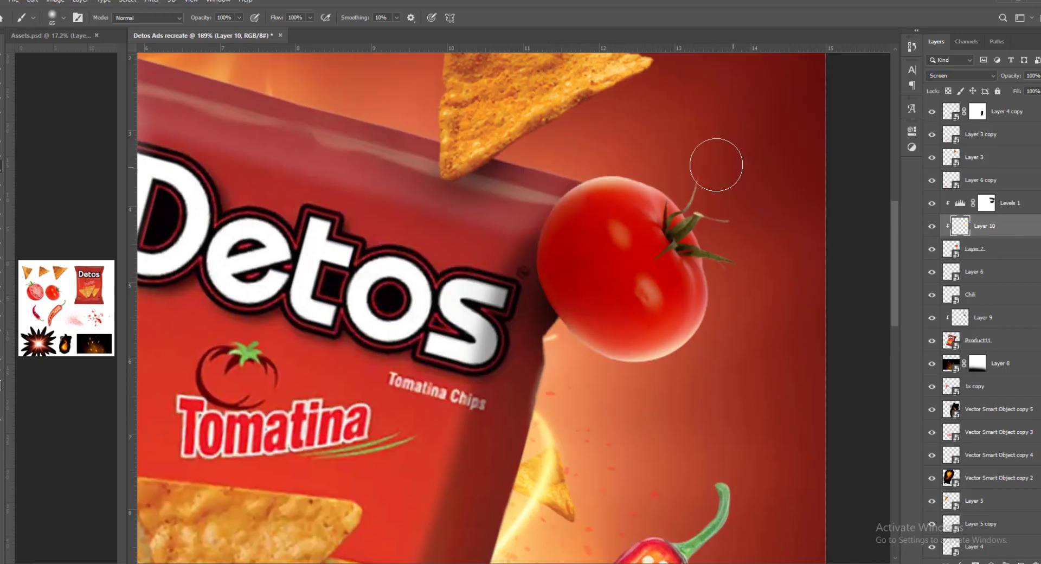
mouse_move(727, 163)
left_mouse_down()
mouse_move(679, 124)
mouse_move(697, 136)
left_mouse_up()
mouse_move(720, 315)
left_mouse_down()
mouse_move(716, 254)
mouse_move(698, 233)
mouse_move(709, 231)
left_mouse_up()
- Add a layer clipped directly above Product11, start an orange glow on the bag's right edge, and set its blend mode to Screen
left_click(983, 342)
key("ctrl+shift+n")
key("Return")
mouse_move(683, 219)
left_mouse_down()
mouse_move(672, 219)
mouse_move(692, 225)
mouse_move(680, 341)
mouse_move(659, 222)
mouse_move(649, 222)
left_mouse_up()
key("ctrl+z")
left_click_drag(671, 288, 680, 265)
mouse_move(694, 221)
left_mouse_down()
mouse_move(668, 332)
mouse_move(672, 274)
left_mouse_up()
left_click(961, 75)
left_click(954, 161)
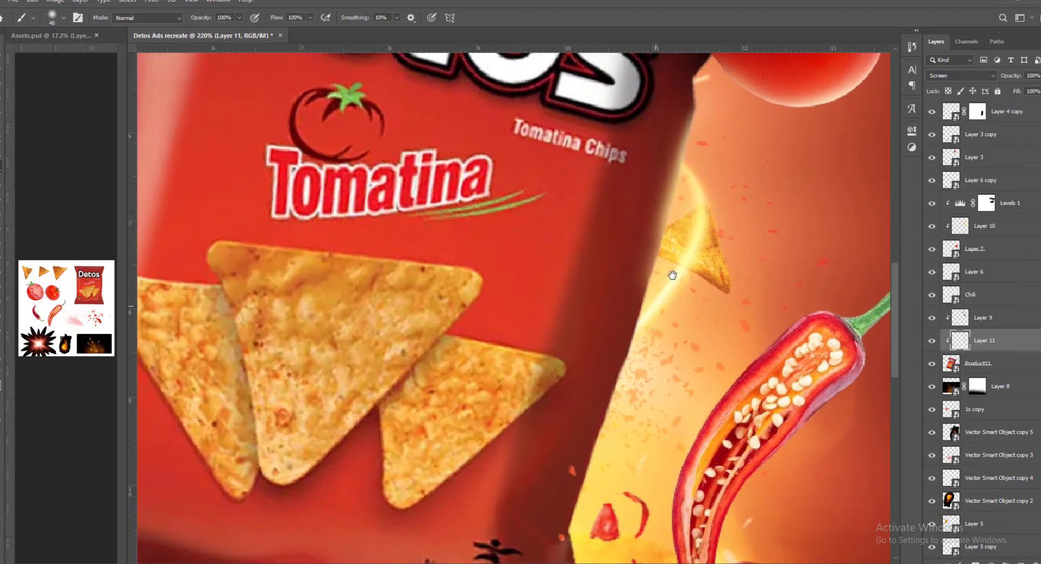
- Paint a warm yellow glow down the bag's right edge towards the lower corner on Layer 11, undoing the last strokes
mouse_move(661, 311)
left_mouse_down()
mouse_move(681, 252)
mouse_move(672, 316)
left_mouse_up()
left_click_drag(679, 268, 660, 352)
mouse_move(670, 287)
left_mouse_down()
mouse_move(662, 375)
mouse_move(633, 433)
left_mouse_up()
left_click_drag(632, 434, 646, 363)
left_click_drag(662, 296, 622, 486)
scroll(638, 426, "down", 2)
left_click_drag(632, 464, 633, 383)
mouse_move(620, 396)
left_mouse_down()
mouse_move(625, 485)
mouse_move(621, 426)
mouse_move(695, 451)
left_mouse_up()
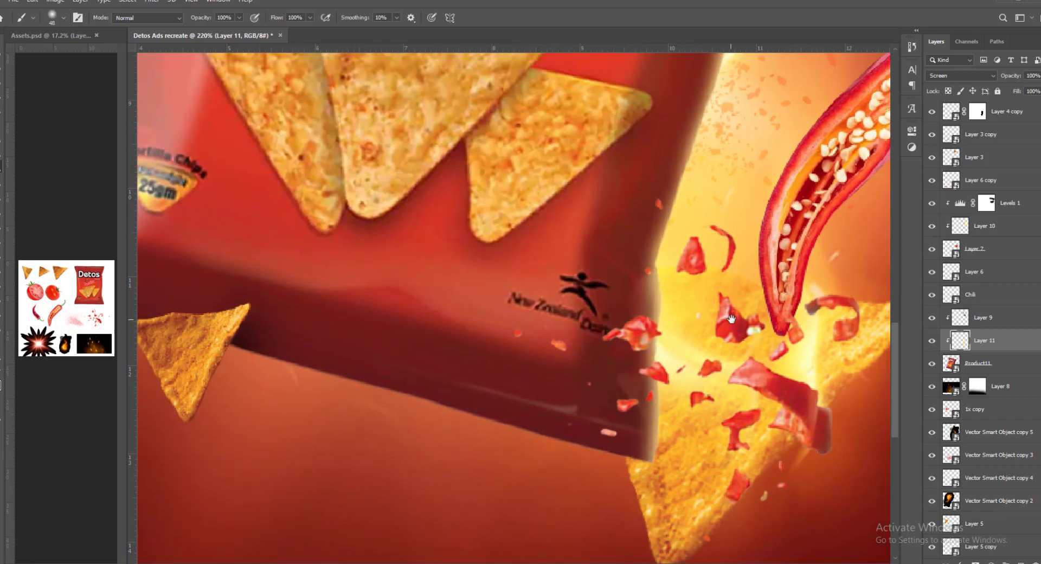
key("ctrl+z")
key("ctrl+z")
- Strengthen the rim glow on the bag's right edge and lower right corner with a smaller soft brush
left_click_drag(702, 290, 714, 306)
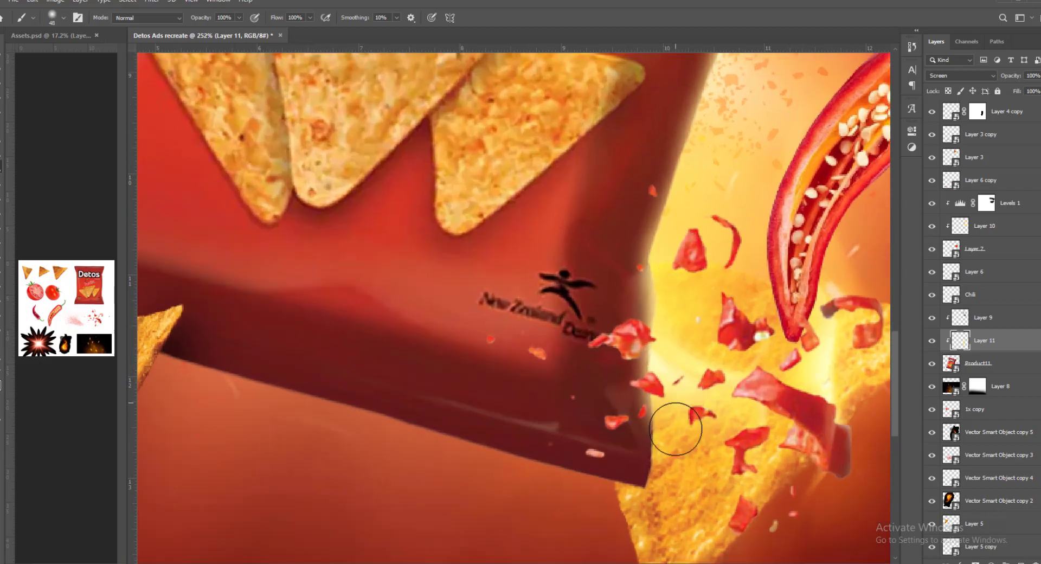
left_click_drag(711, 483, 662, 479)
mouse_move(729, 271)
left_mouse_down()
mouse_move(698, 388)
mouse_move(750, 374)
left_mouse_up()
key("[")
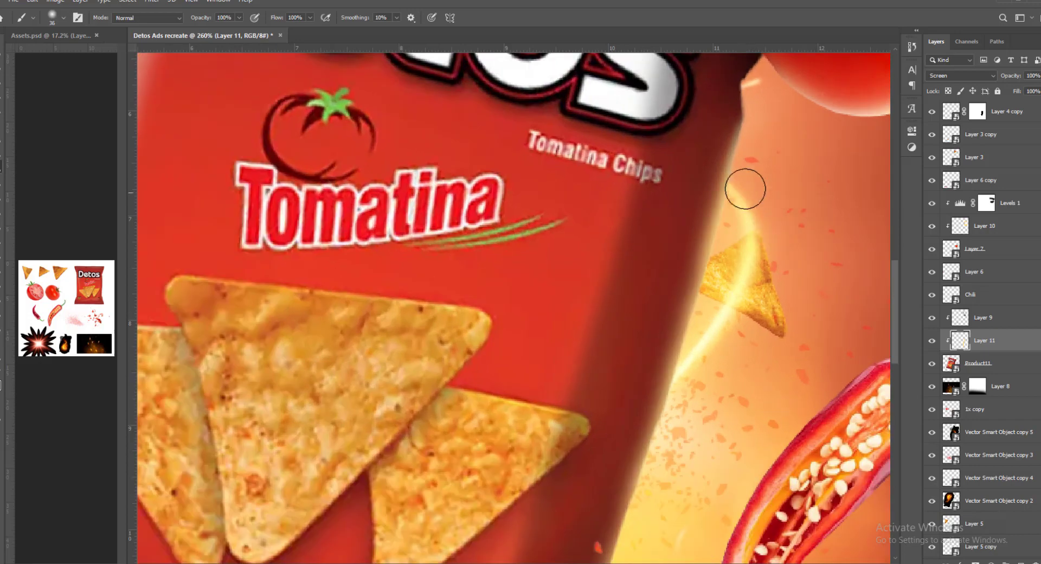
scroll(744, 189, "down", 5)
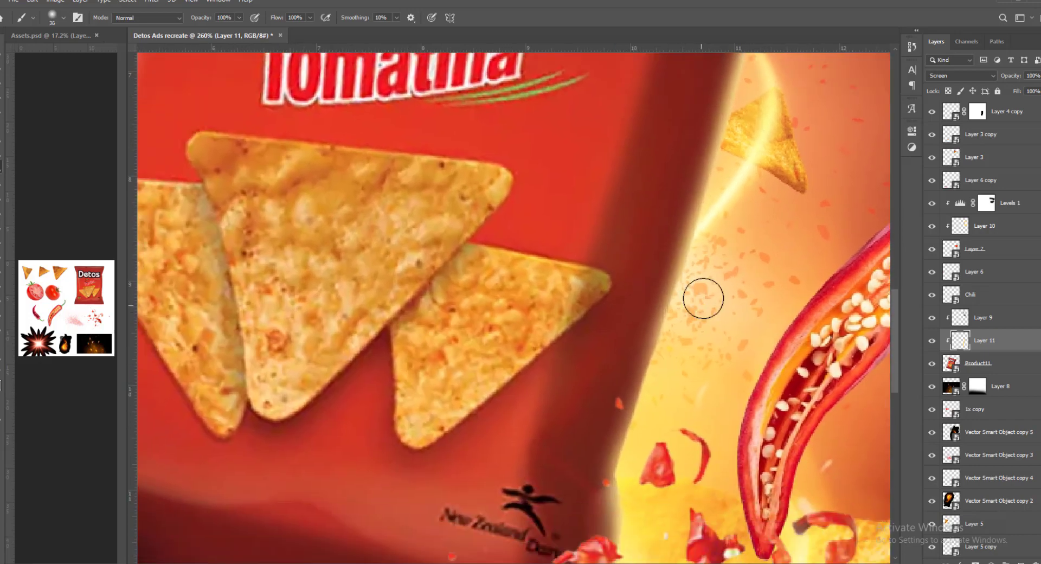
scroll(694, 319, "down", 2)
key("ctrl+0")
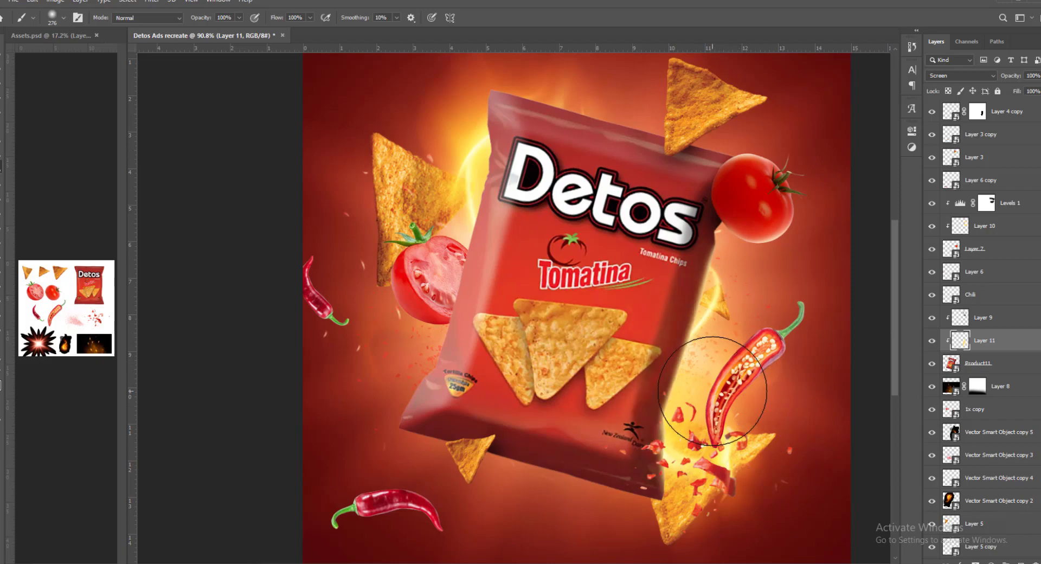
left_click_drag(770, 322, 739, 322)
- Paint a warm rim glow along the bag's upper left corner and edge on Layer 11 with a soft brush
mouse_move(349, 161)
left_mouse_down()
mouse_move(368, 164)
mouse_move(429, 221)
mouse_move(474, 201)
left_mouse_up()
left_click_drag(474, 201, 438, 196)
mouse_move(448, 199)
left_mouse_down()
mouse_move(446, 251)
mouse_move(446, 225)
mouse_move(457, 221)
mouse_move(450, 189)
mouse_move(453, 304)
left_mouse_up()
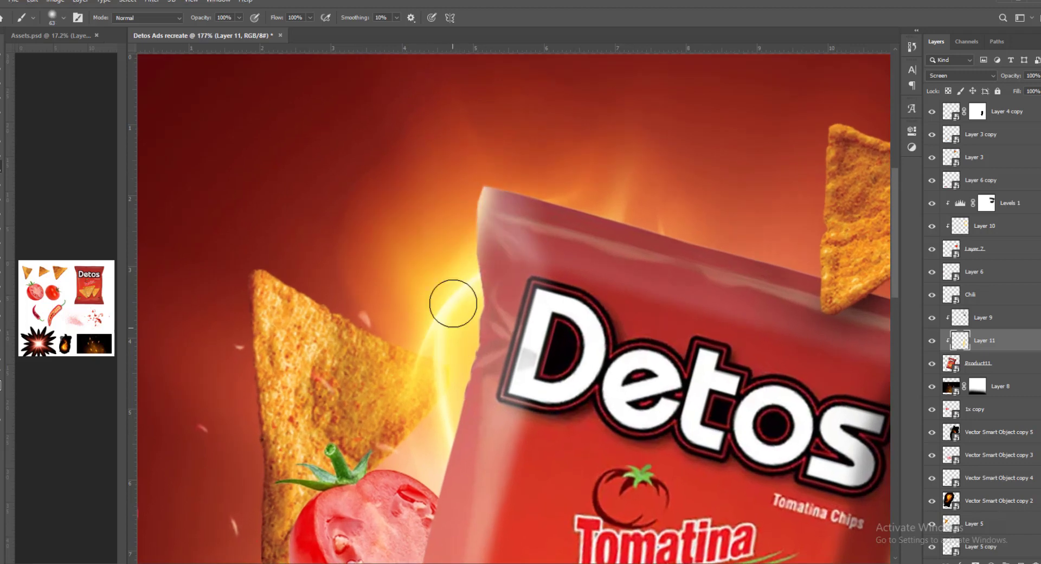
left_click_drag(462, 240, 456, 319)
left_click_drag(457, 272, 458, 332)
mouse_move(462, 284)
left_mouse_down()
mouse_move(470, 262)
mouse_move(465, 328)
left_mouse_up()
mouse_move(466, 315)
left_mouse_down()
mouse_move(472, 295)
mouse_move(439, 381)
left_mouse_up()
mouse_move(447, 356)
left_mouse_down()
mouse_move(451, 339)
mouse_move(434, 393)
left_mouse_up()
left_click_drag(424, 398, 440, 363)
left_click_drag(485, 279, 441, 404)
left_click_drag(477, 318, 442, 411)
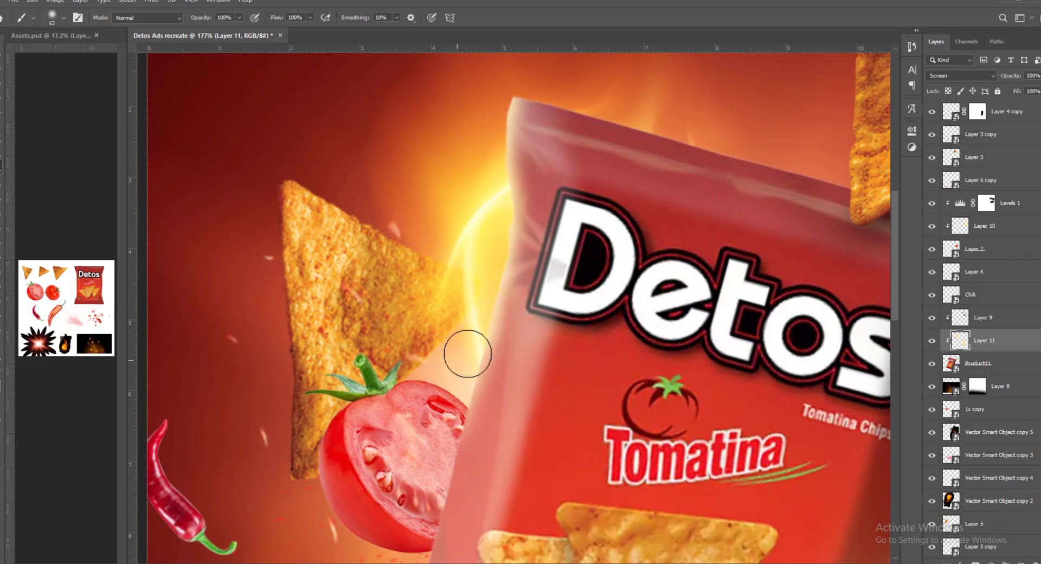
- Extend the Layer 11 rim glow down the bag's left edge towards the lower left corner, undoing the last stroke
left_click_drag(468, 355, 451, 355)
mouse_move(481, 372)
left_mouse_down()
mouse_move(488, 276)
mouse_move(471, 277)
left_mouse_up()
mouse_move(442, 409)
left_mouse_down()
mouse_move(460, 370)
mouse_move(478, 376)
mouse_move(376, 502)
mouse_move(388, 455)
left_mouse_up()
left_click_drag(433, 425, 391, 490)
left_click_drag(434, 400, 373, 535)
key("ctrl+z")
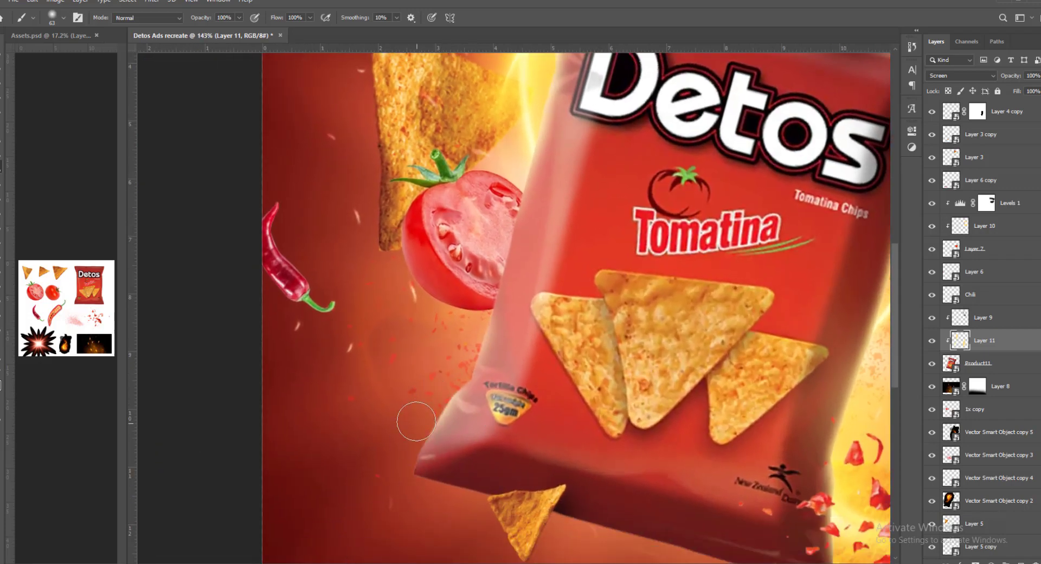
left_click_drag(490, 422, 473, 417)
left_click_drag(513, 343, 499, 342)
left_click_drag(420, 204, 485, 217)
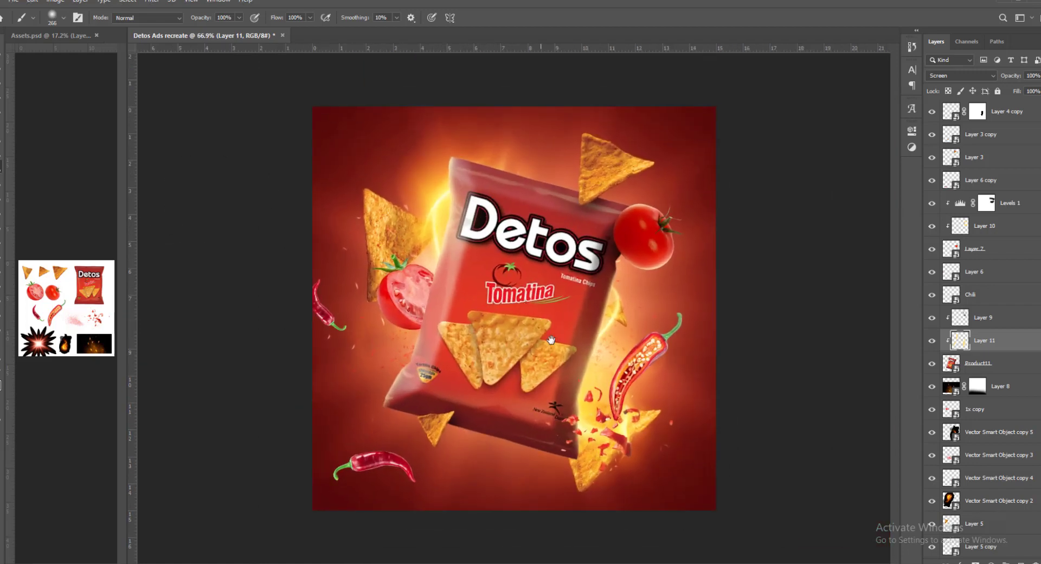
- Add a new layer clipped to the sliced chili's layer, Chili, and set its blend mode to Screen
key("v")
left_click_drag(554, 356, 541, 357)
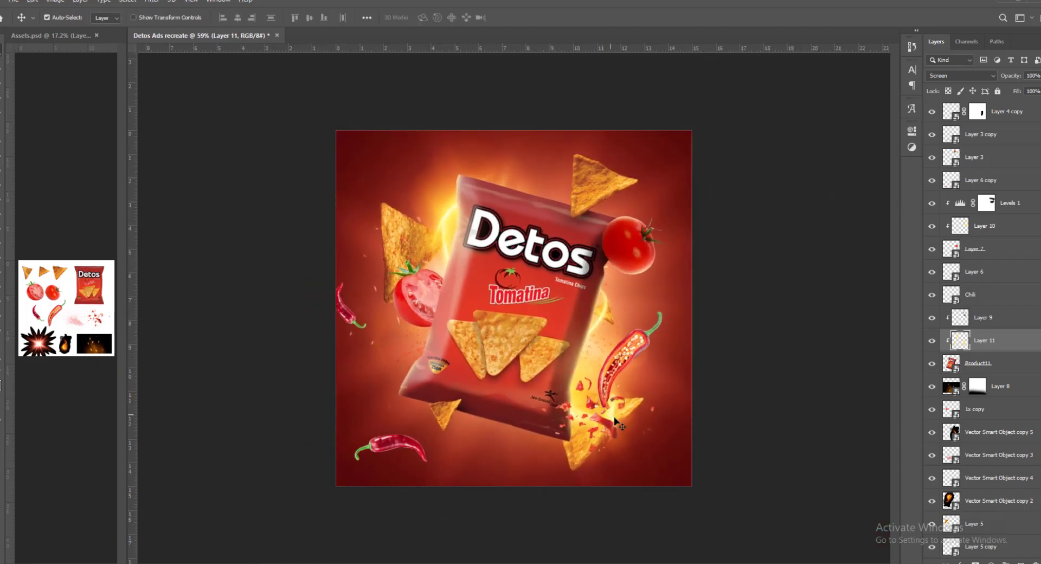
left_click_drag(620, 424, 658, 389)
left_click(712, 337, "ctrl")
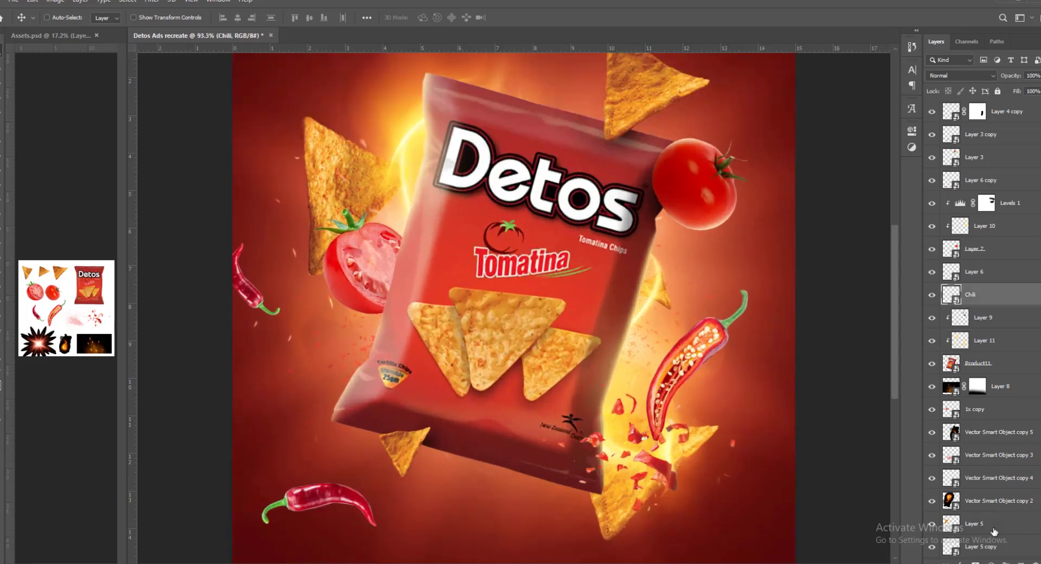
key("ctrl+shift+alt+n")
left_click(960, 75)
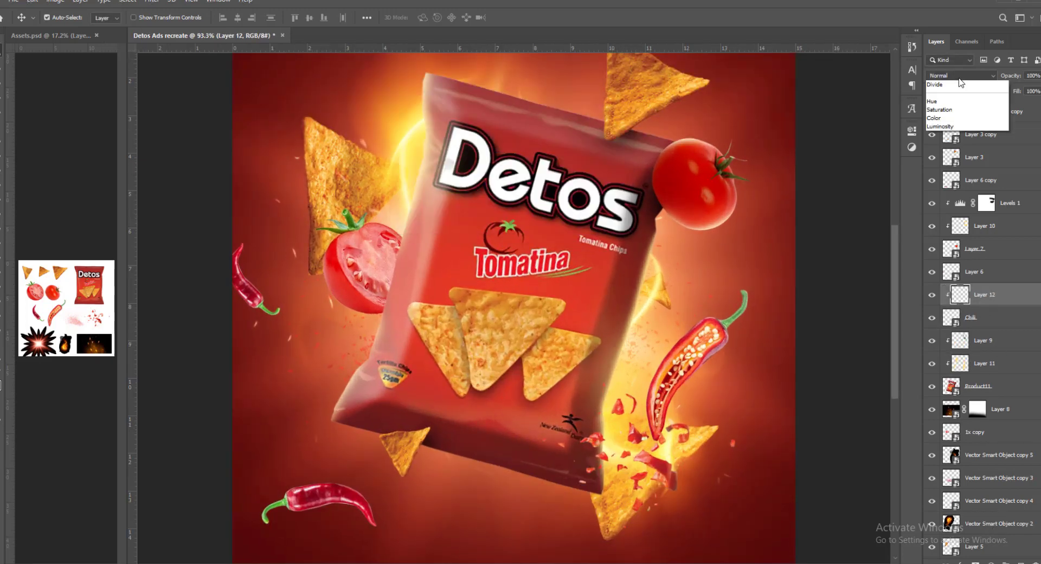
left_click(940, 180)
key("b")
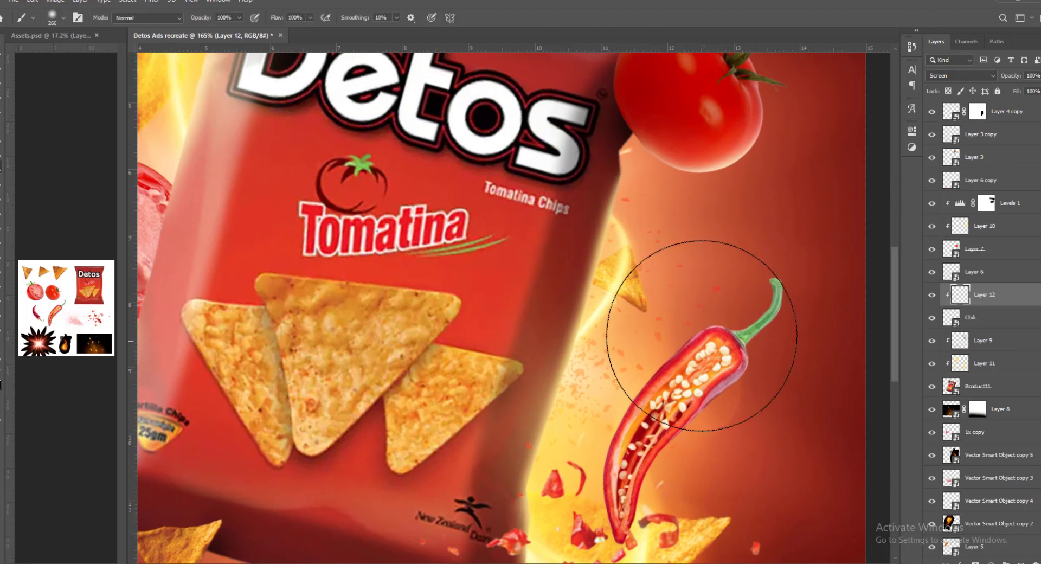
- Paint a soft warm rim light along the sliced chili's edge on Layer 12, undoing the unwanted strokes
left_click_drag(709, 303, 595, 298)
mouse_move(656, 338)
left_mouse_down()
mouse_move(666, 304)
mouse_move(636, 386)
left_mouse_up()
key("ctrl+z")
left_click_drag(645, 342, 667, 305)
left_click_drag(707, 257, 608, 405)
key("ctrl+z")
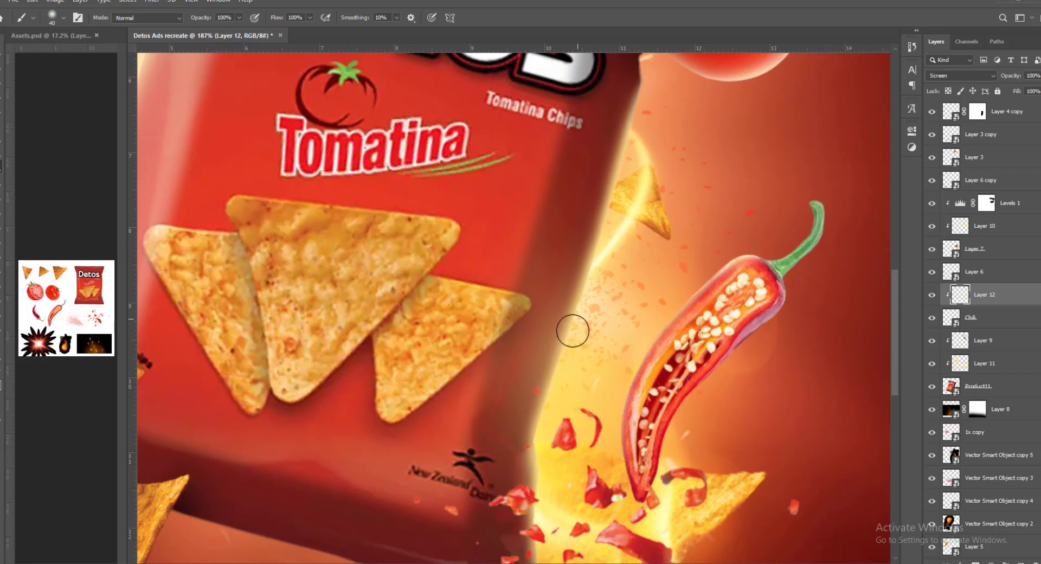
left_click_drag(633, 379, 630, 460)
scroll(663, 460, "down", 6)
left_click_drag(655, 376, 634, 243)
scroll(650, 261, "up", 2)
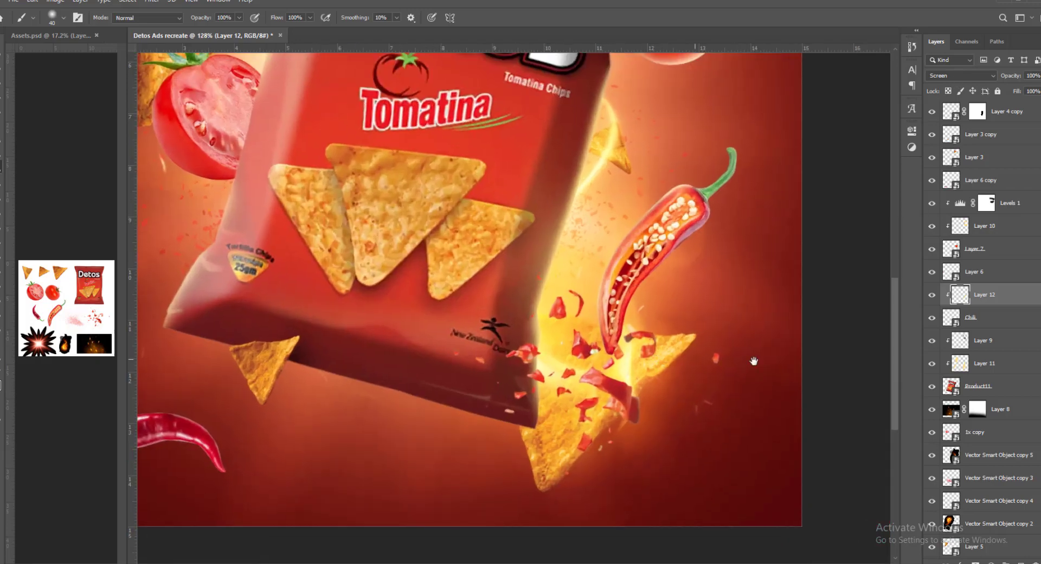
- Add a Levels adjustment clipped to the red flakes on Layer 4 copy and raise its black input to 54
left_click(967, 274)
scroll(667, 369, "down", 1)
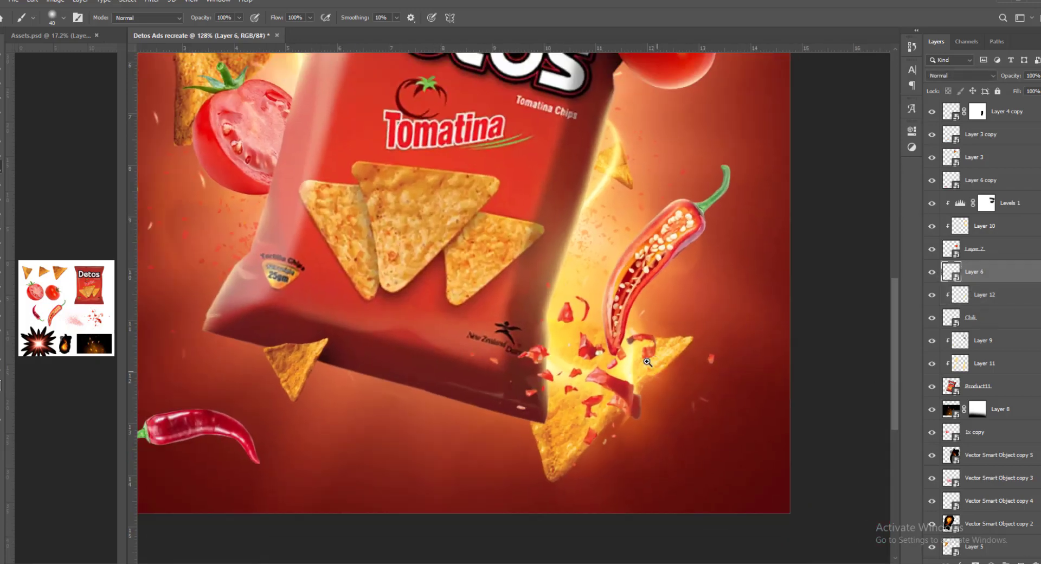
key("v")
left_click(775, 374)
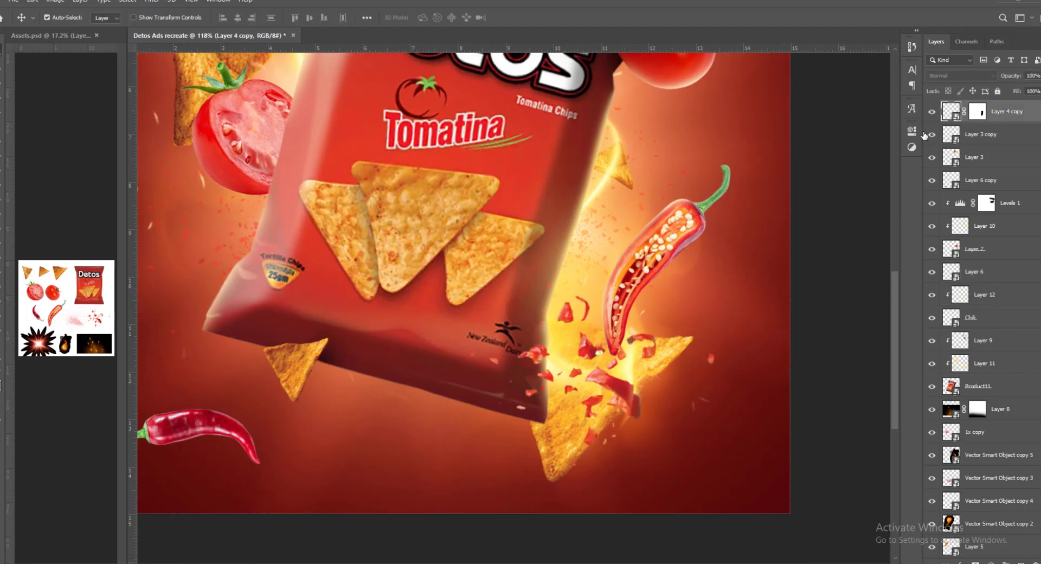
left_click(990, 561)
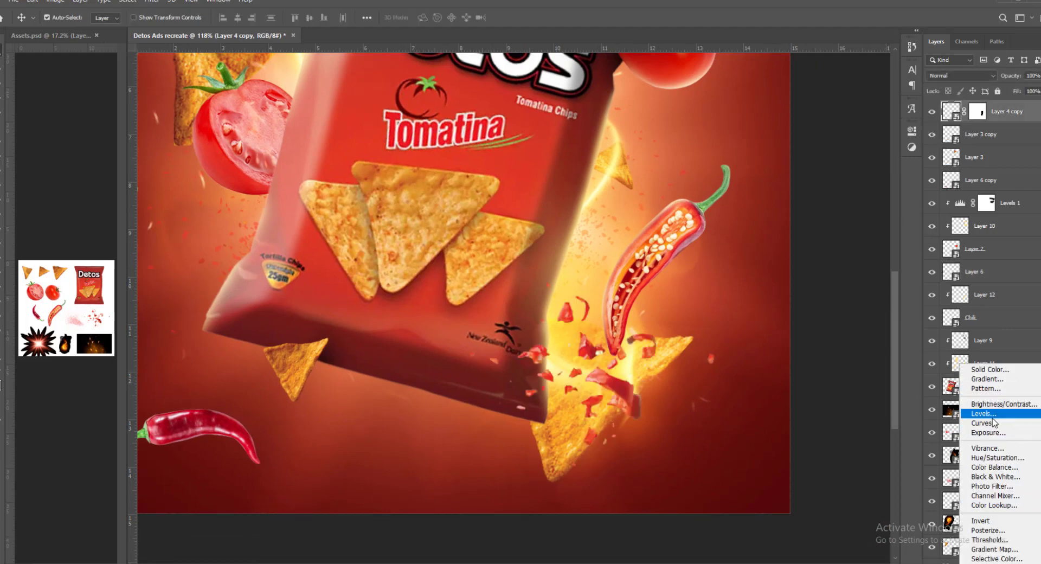
left_click(993, 420)
left_click(815, 316)
left_click_drag(764, 245, 796, 254)
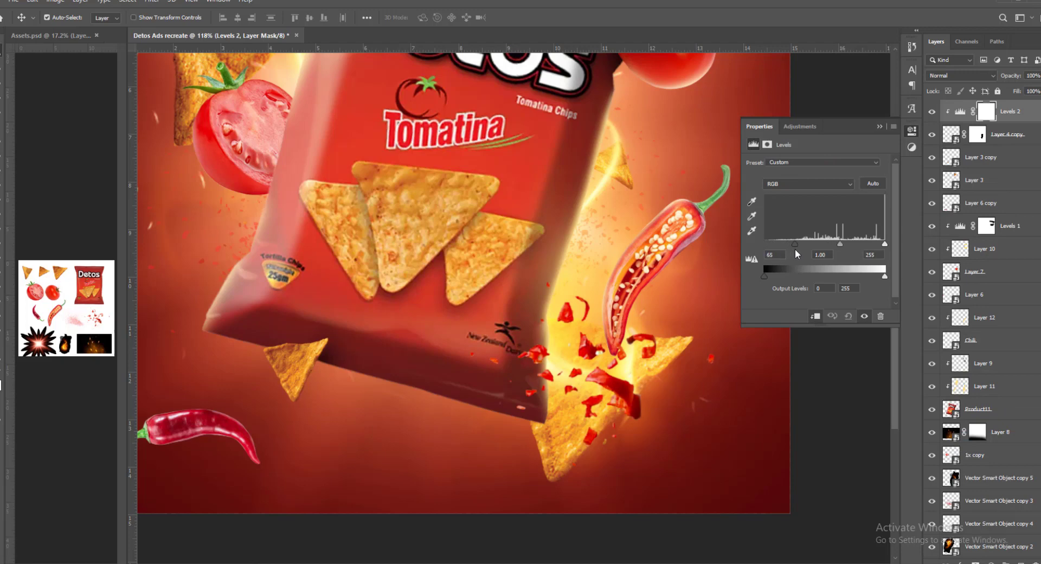
left_click_drag(669, 347, 624, 347)
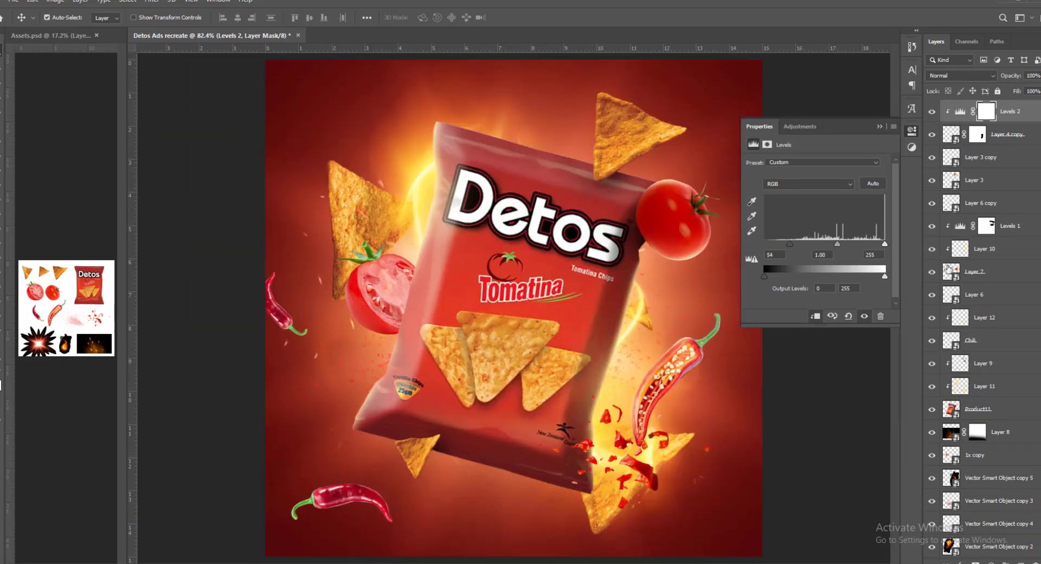
- Add a Levels adjustment clipped to the sliced chili and set its black input to 44
left_click(950, 340)
left_click(991, 561)
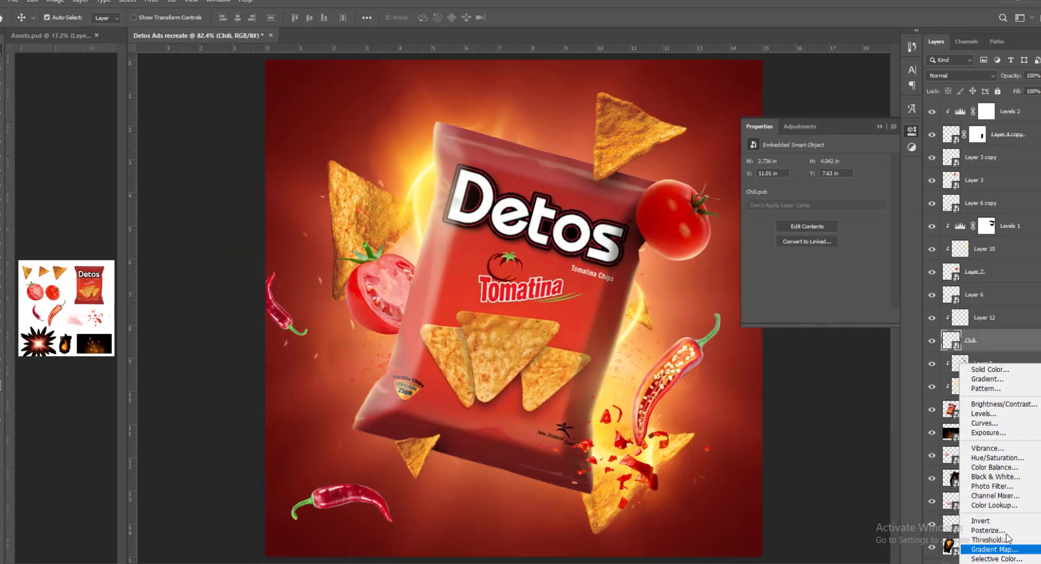
left_click(983, 414)
left_click_drag(769, 244, 785, 251)
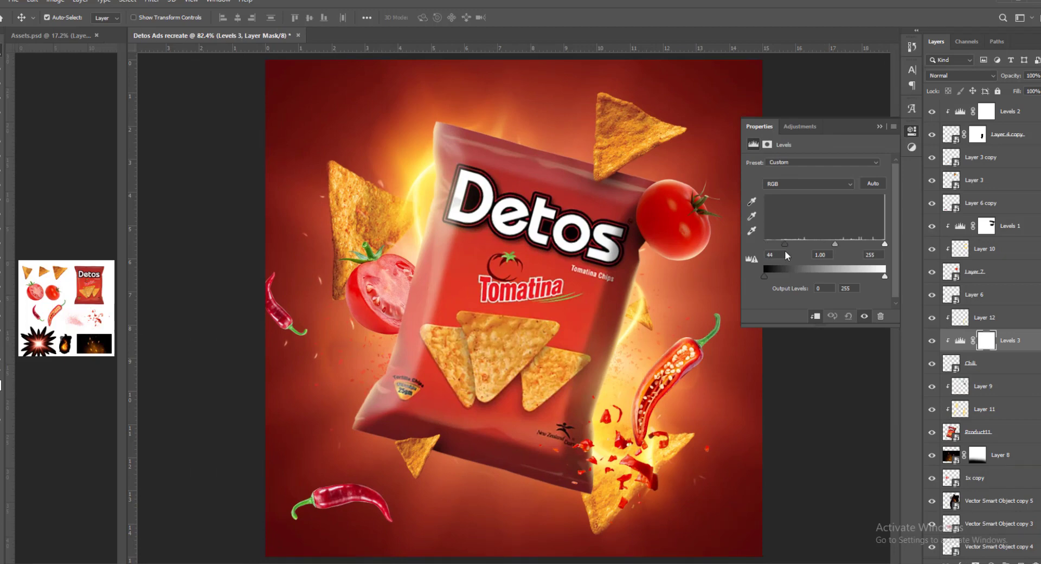
left_click(879, 127)
- Mask the Levels 3 darkening off the sliced chili's edge facing the glow with a soft brush
key("b")
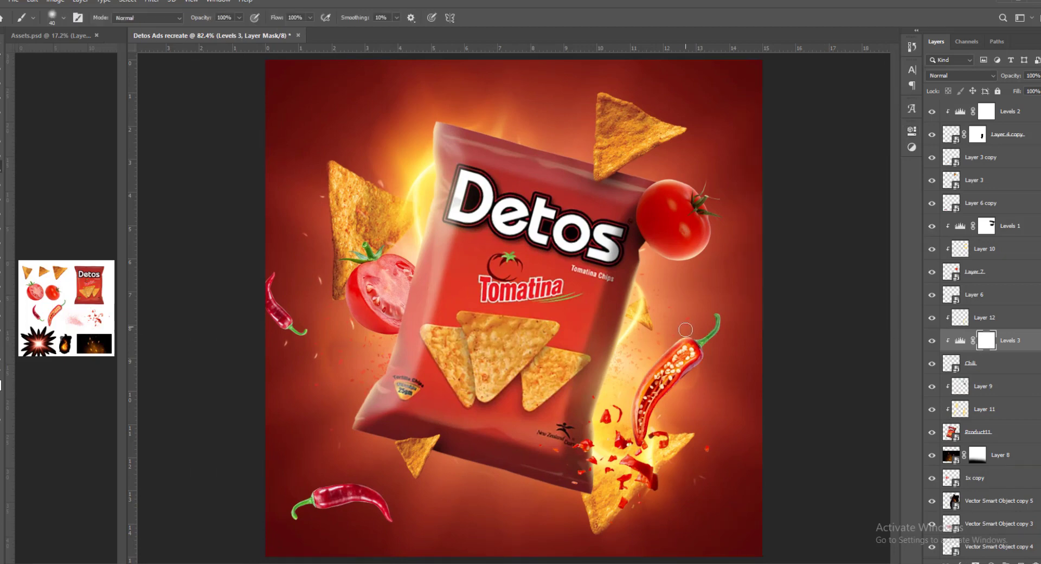
left_click_drag(685, 335, 637, 399)
scroll(693, 313, "down", 3)
scroll(692, 313, "up", 2)
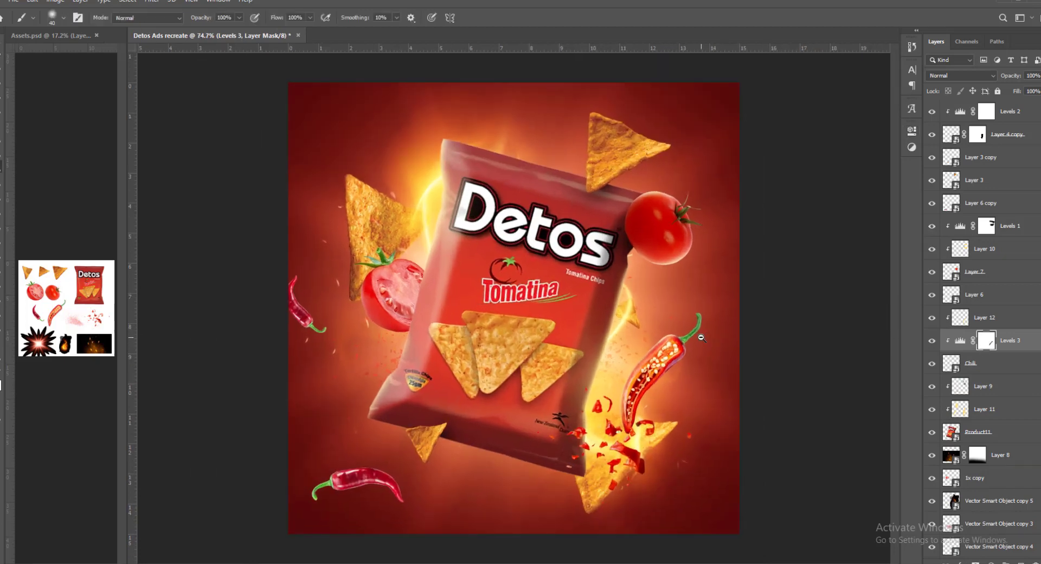
- Clip Levels to the halved tomato (1x copy) with black input 50 and white output 217, and mask it near the glow
key("v")
scroll(320, 353, "up", 4)
scroll(320, 354, "down", 2)
left_click(339, 269, "ctrl")
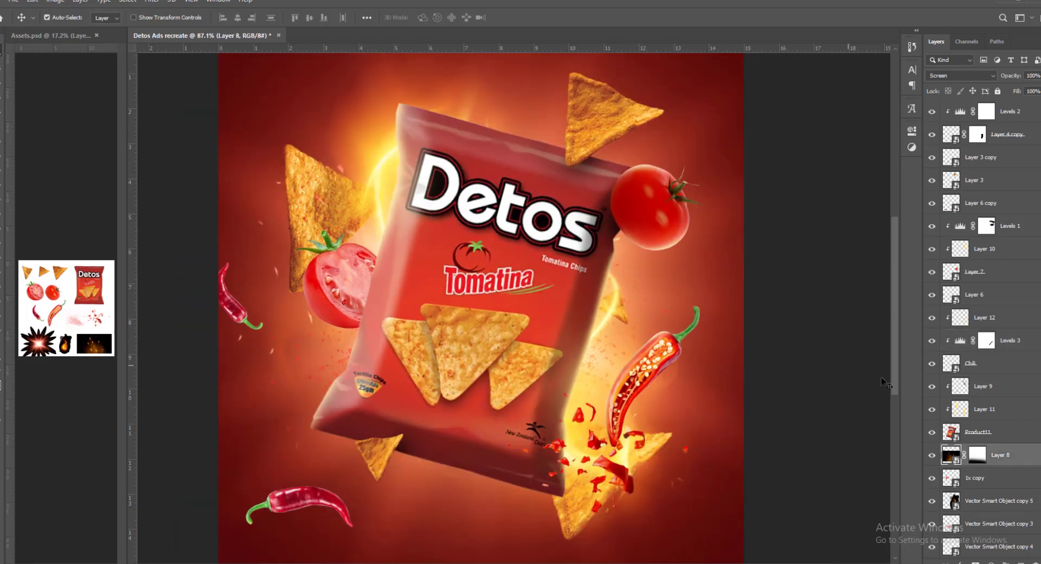
left_click(981, 478)
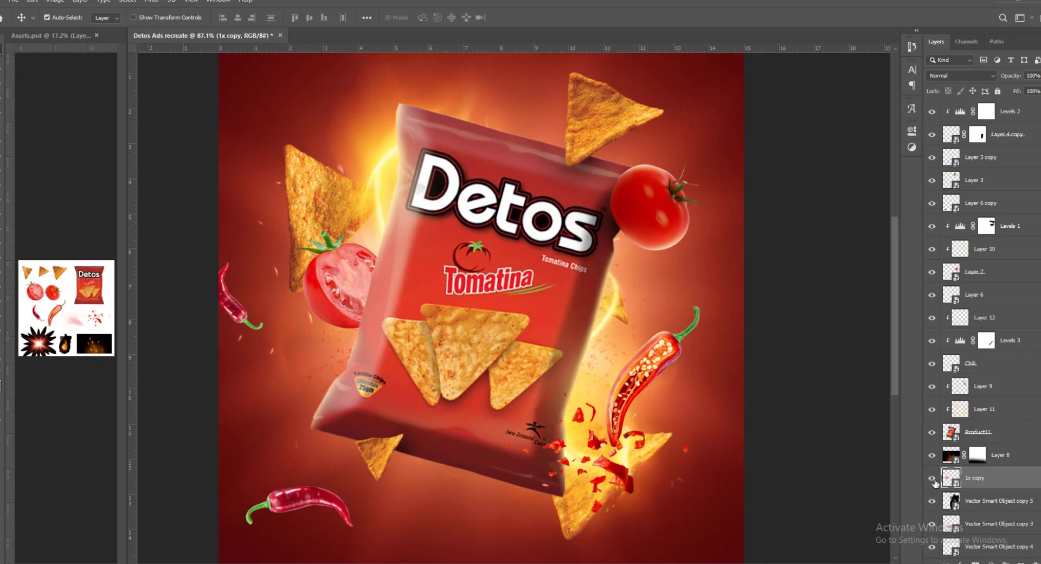
left_click(992, 562)
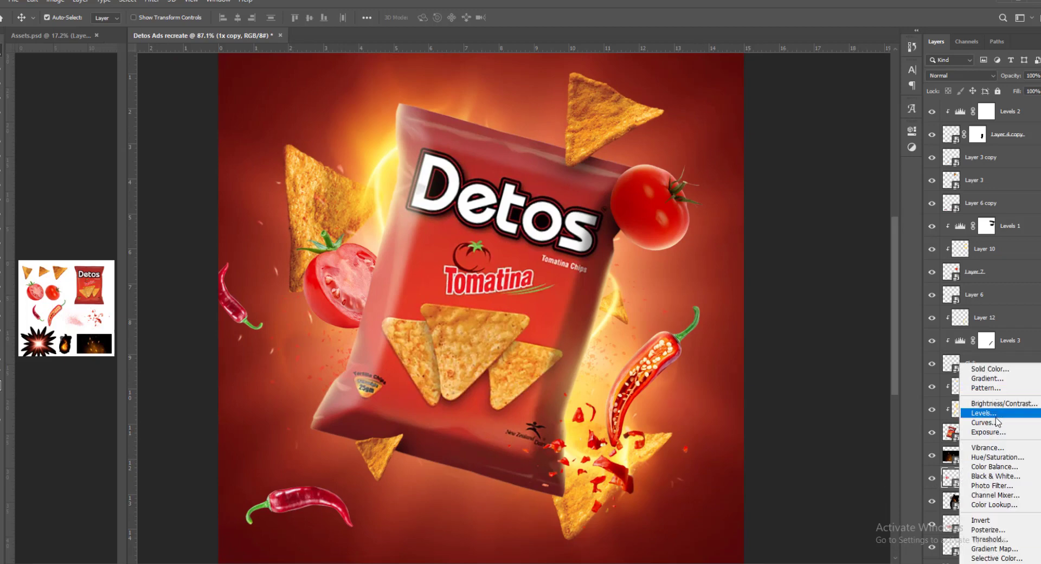
left_click(981, 414)
left_click(816, 316)
left_click_drag(884, 276, 867, 277)
left_click_drag(764, 245, 788, 255)
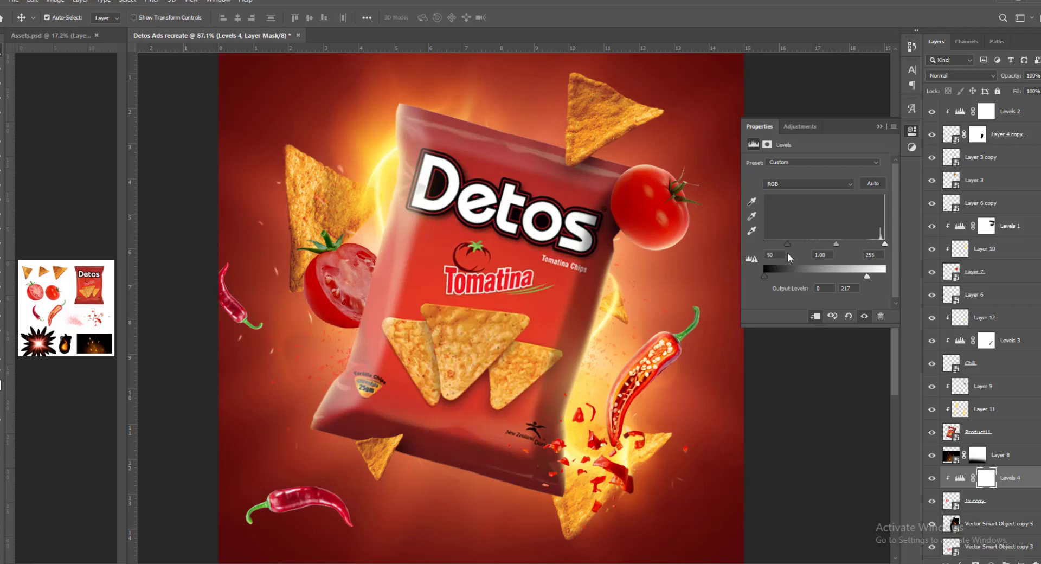
left_click(879, 127)
key("b")
mouse_move(377, 243)
left_mouse_down()
mouse_move(400, 243)
mouse_move(370, 264)
mouse_move(356, 249)
left_mouse_up()
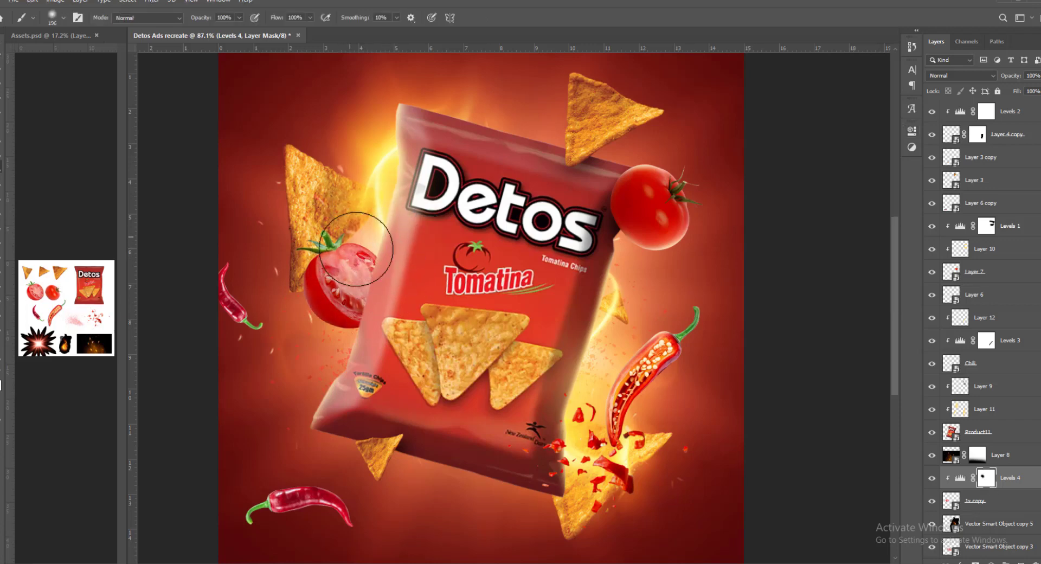
- Add a layer clipped directly above the halved tomato's layer, 1x copy, and set its blend mode to Screen
left_click(996, 505)
key("ctrl+alt+shift+n")
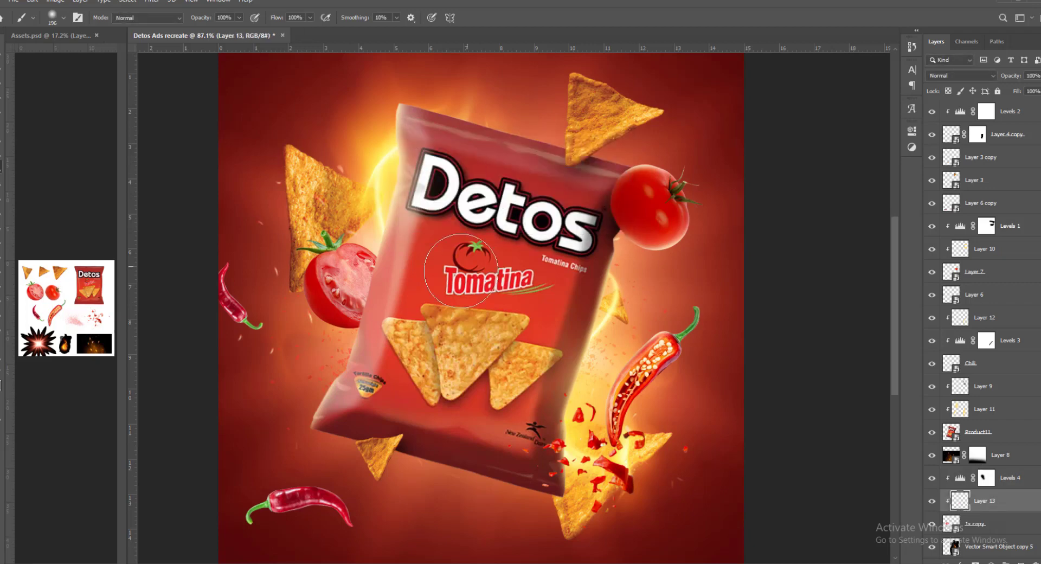
left_click(957, 75)
left_click(935, 169)
- Paint a soft warm glow over the halved tomato's upper right side on Layer 13
scroll(352, 239, "up", 3)
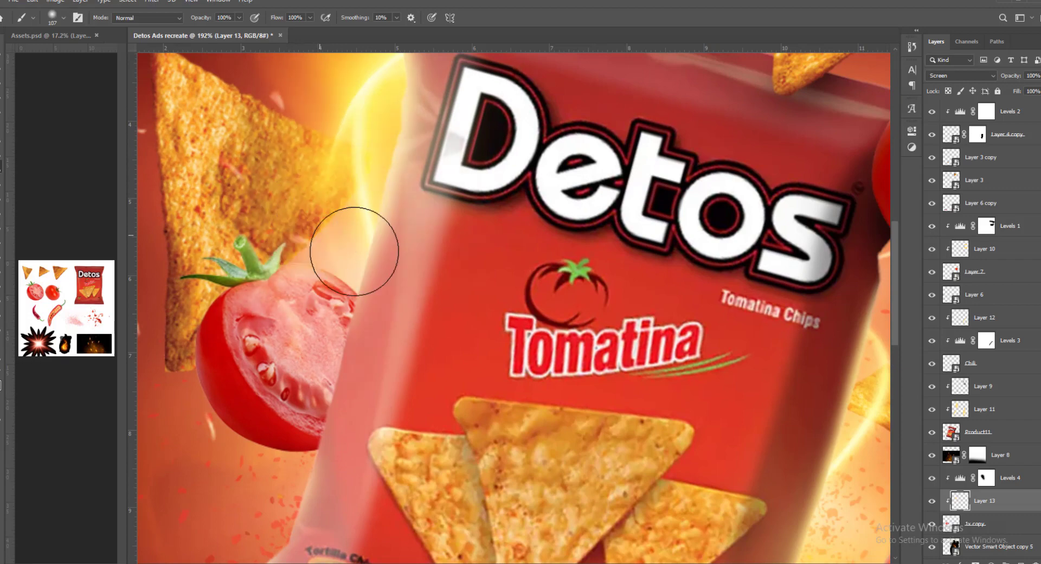
mouse_move(376, 263)
left_mouse_down()
mouse_move(352, 253)
mouse_move(343, 292)
left_mouse_up()
scroll(425, 385, "down", 2)
mouse_move(416, 331)
left_mouse_down()
mouse_move(485, 347)
mouse_move(441, 299)
left_mouse_up()
left_click(442, 298)
mouse_move(501, 284)
left_mouse_down()
mouse_move(505, 266)
mouse_move(534, 295)
left_mouse_up()
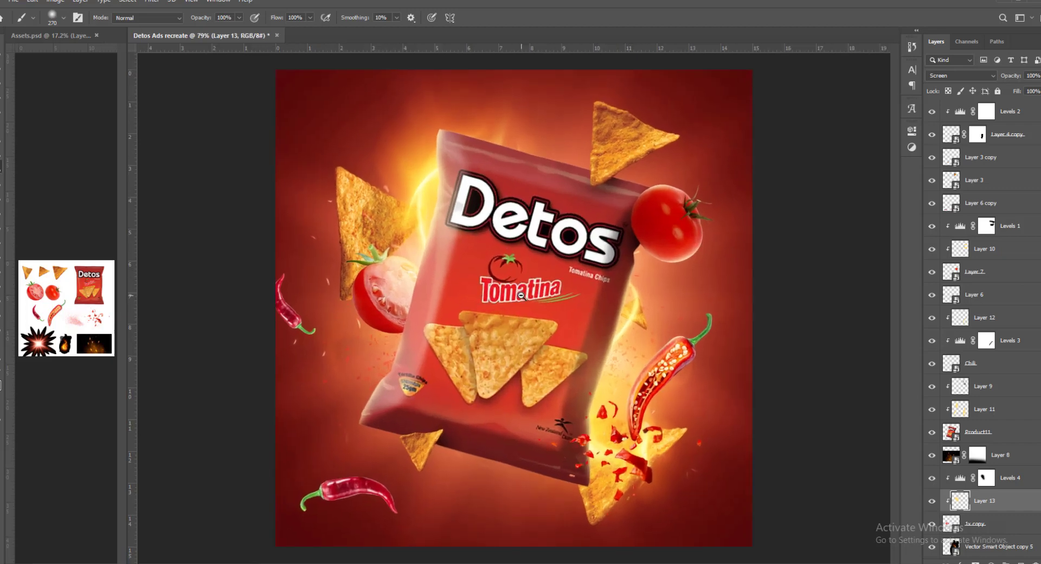
- Add a new layer above Layer 6 copy, the whole chili below the bag, and clip it to that chili
key("v")
mouse_move(386, 264)
left_mouse_down()
mouse_move(400, 278)
mouse_move(382, 315)
left_mouse_up()
key("ctrl+0")
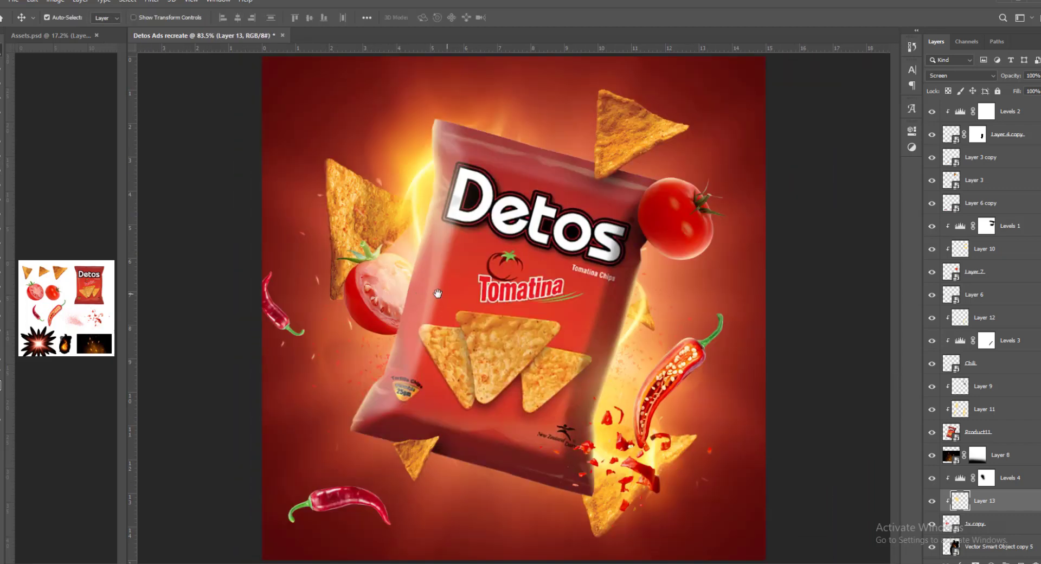
left_click_drag(501, 304, 504, 316)
left_click(583, 446)
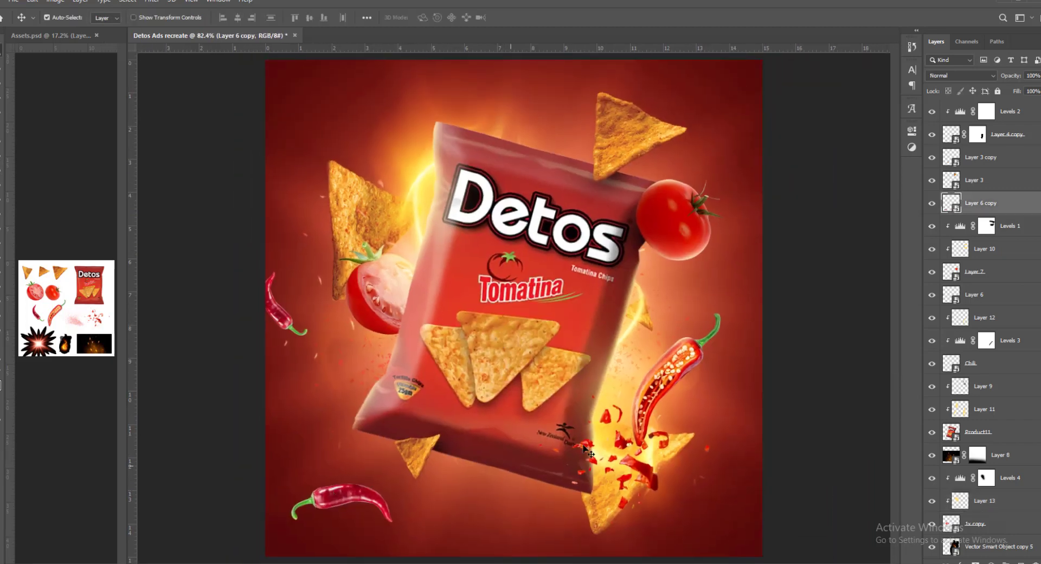
key("ctrl+shift+n")
key("Return")
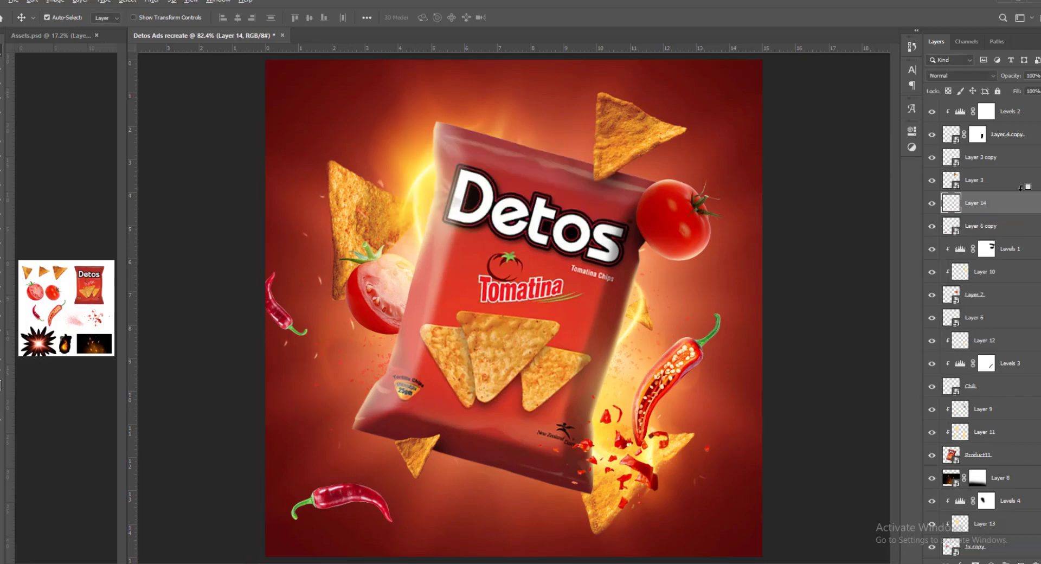
left_click(974, 211, "alt")
- Prepare a small soft brush for the lower chili and set Layer 14's blend mode to Screen
left_click_drag(356, 478, 366, 407)
left_click_drag(367, 406, 458, 437)
key("b")
left_click_drag(406, 491, 442, 357)
left_click_drag(443, 358, 467, 357)
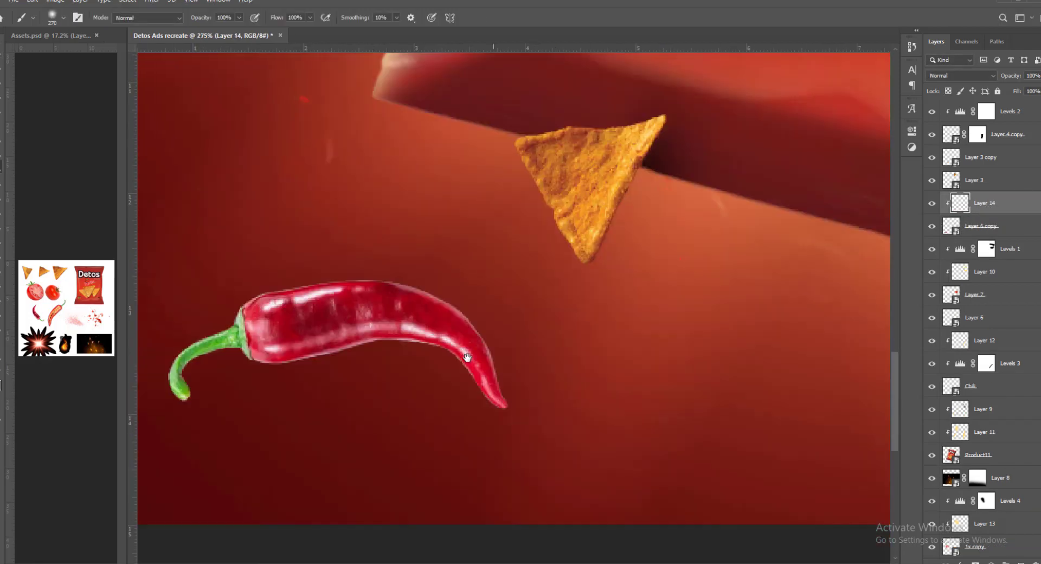
scroll(467, 357, "up", 3)
mouse_move(537, 330)
left_mouse_down()
mouse_move(467, 305)
mouse_move(411, 265)
left_mouse_up()
left_click_drag(522, 300, 580, 365)
left_click_drag(584, 364, 554, 362)
left_click_drag(564, 404, 600, 414)
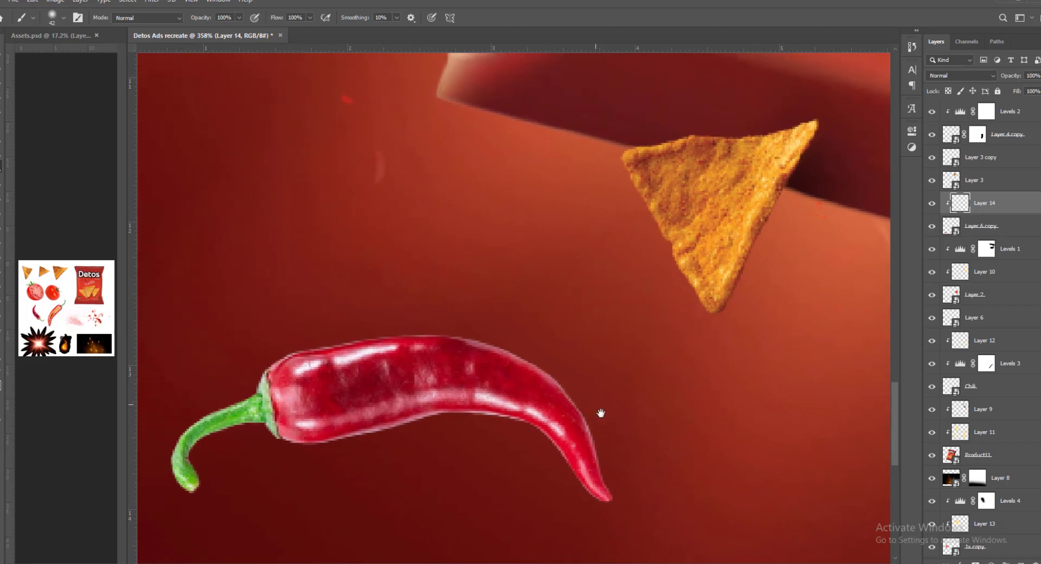
left_click_drag(597, 466, 542, 358)
left_click(961, 75)
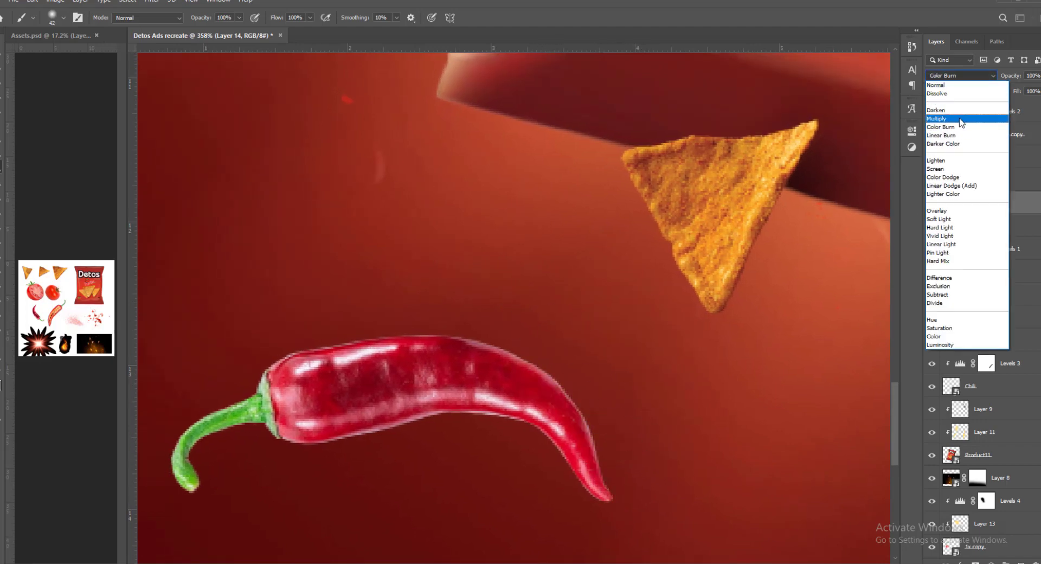
left_click(952, 171)
- Paint a warm rim light along the lower chili's upper edge down to its tip on Layer 14
left_click_drag(629, 467, 425, 271)
left_click_drag(642, 412, 469, 308)
left_click_drag(564, 330, 165, 310)
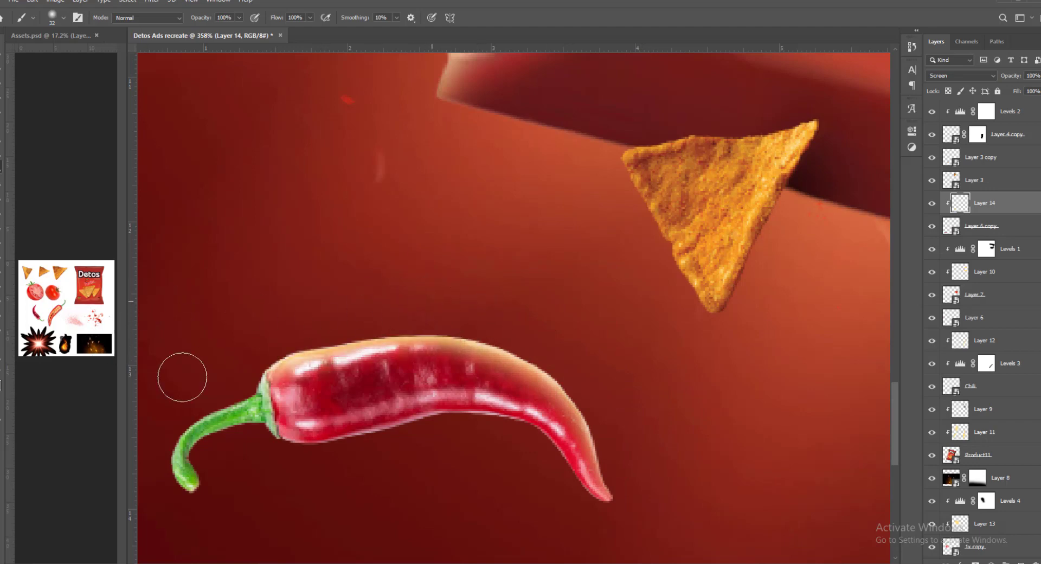
scroll(377, 307, "down", 4)
- Add a Levels adjustment clipped to Layer 6 copy, lower its output white to 171 and raise the input black point slightly
left_click(981, 225)
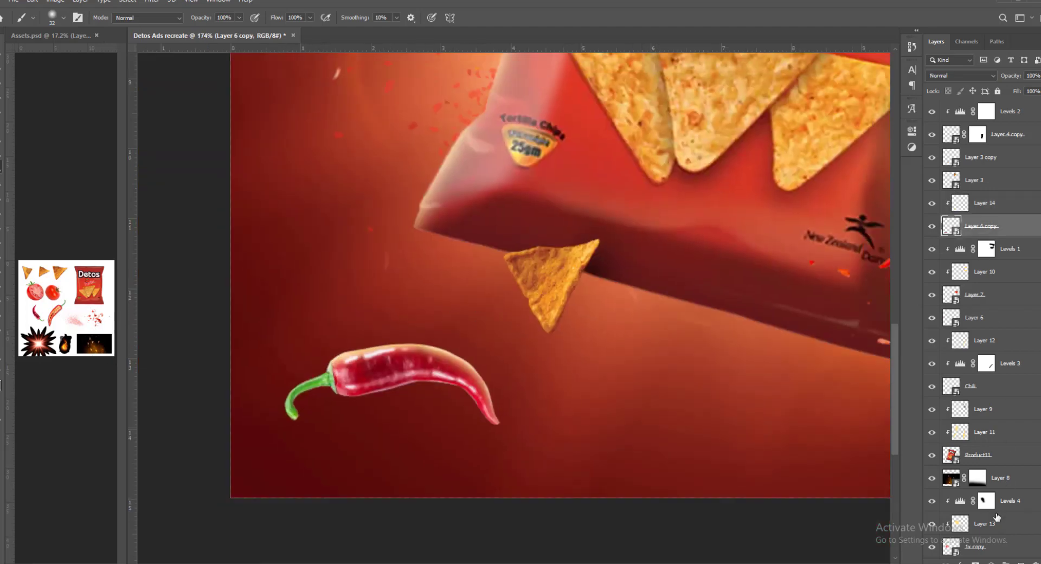
left_click(990, 561)
left_click(988, 413)
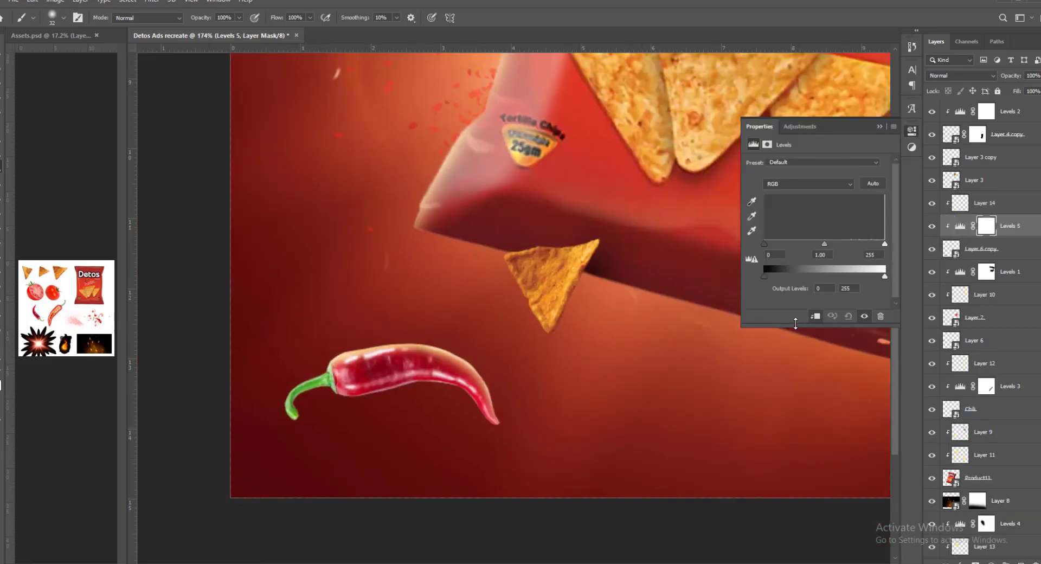
left_click_drag(885, 276, 846, 284)
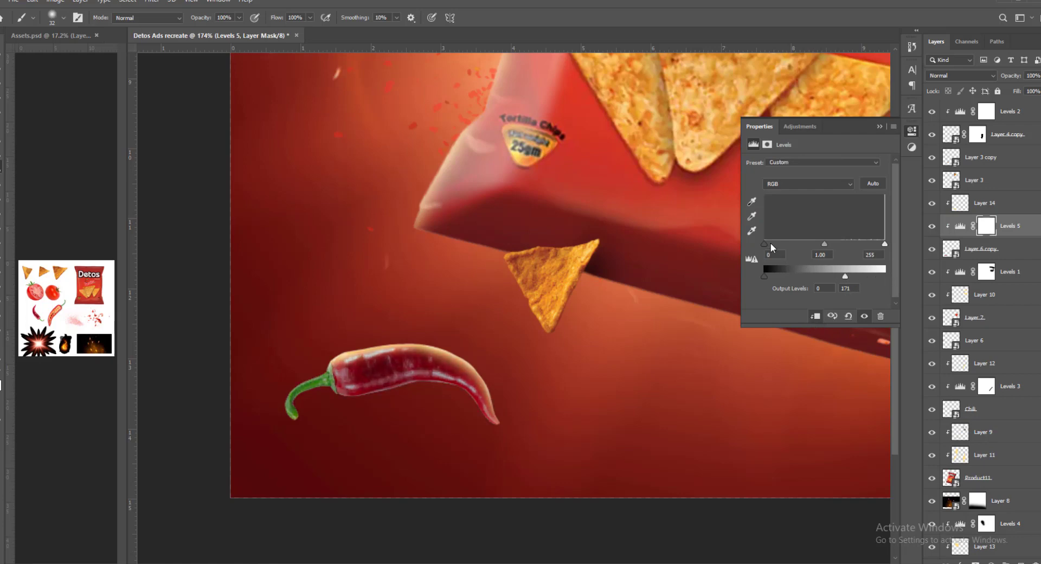
mouse_move(764, 245)
left_mouse_down()
mouse_move(793, 244)
mouse_move(773, 246)
left_mouse_up()
left_click(879, 127)
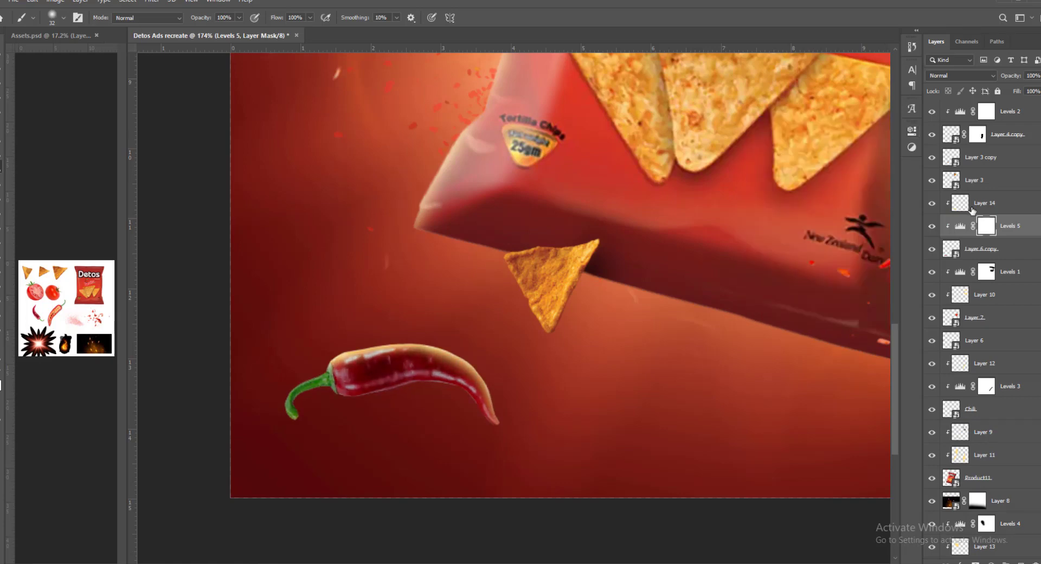
- Brush out the Levels 5 mask along the lower chili's upper edge with a soft brush, enlarging it partway
left_click_drag(503, 418, 421, 322)
left_click_drag(506, 390, 281, 314)
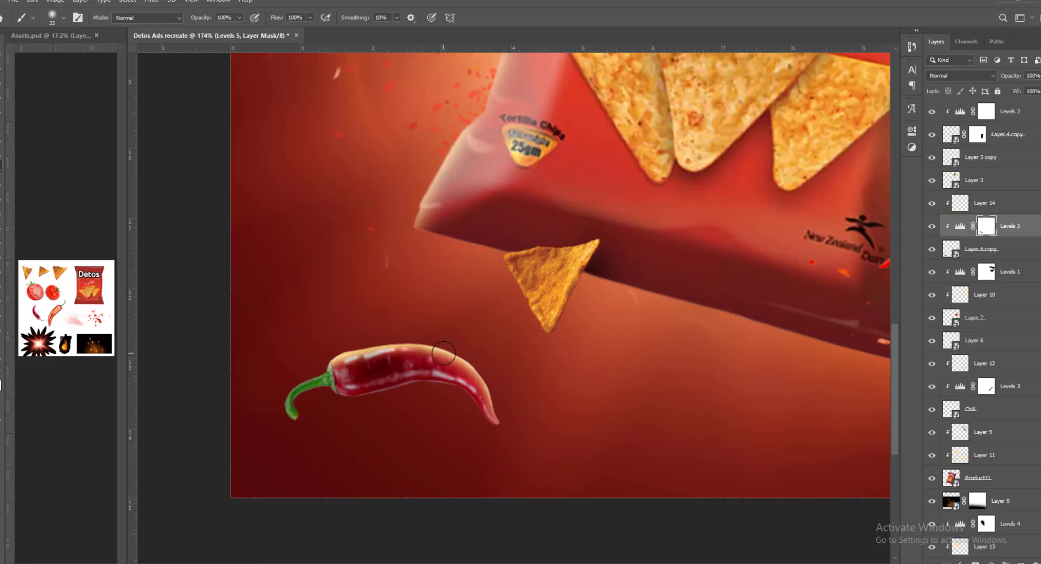
key("bracketright")
key("bracketright")
key("bracketright")
left_click_drag(476, 347, 242, 363)
left_click_drag(374, 335, 288, 372)
- Add a Levels adjustment clipped to Layer 6, the chili at the canvas's left edge, with input black 52 and output white 190
scroll(488, 374, "down", 6)
left_click_drag(371, 132, 367, 243)
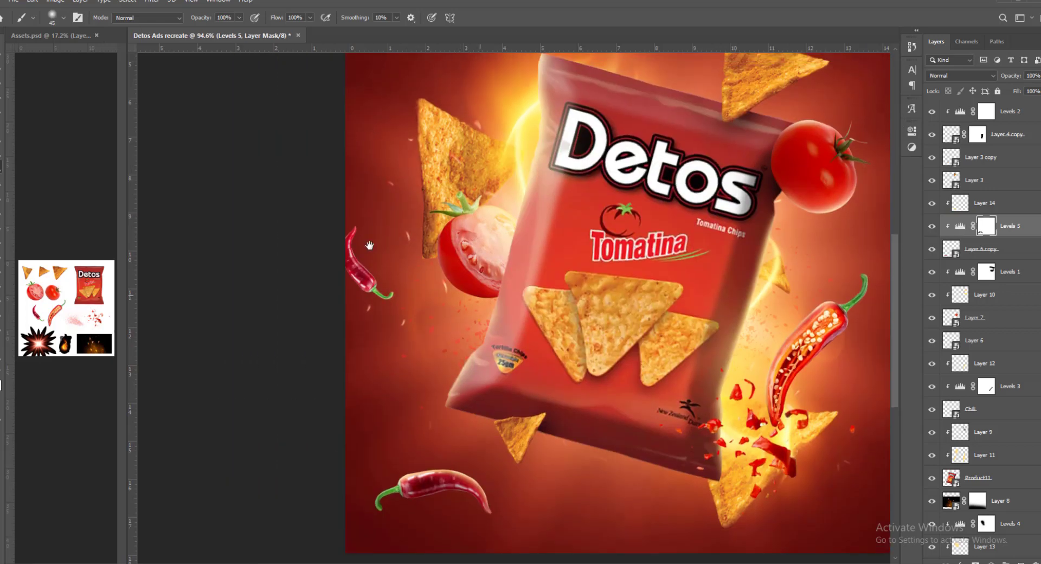
scroll(368, 241, "up", 6)
key("v")
left_click(348, 307)
left_click(990, 556)
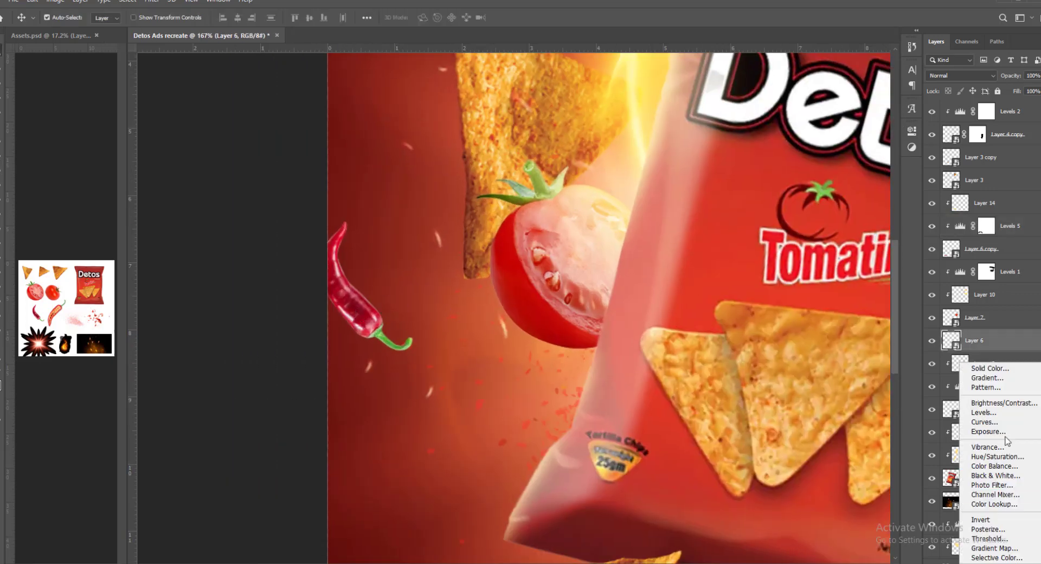
left_click(932, 416)
left_click(815, 316)
left_click_drag(884, 276, 853, 278)
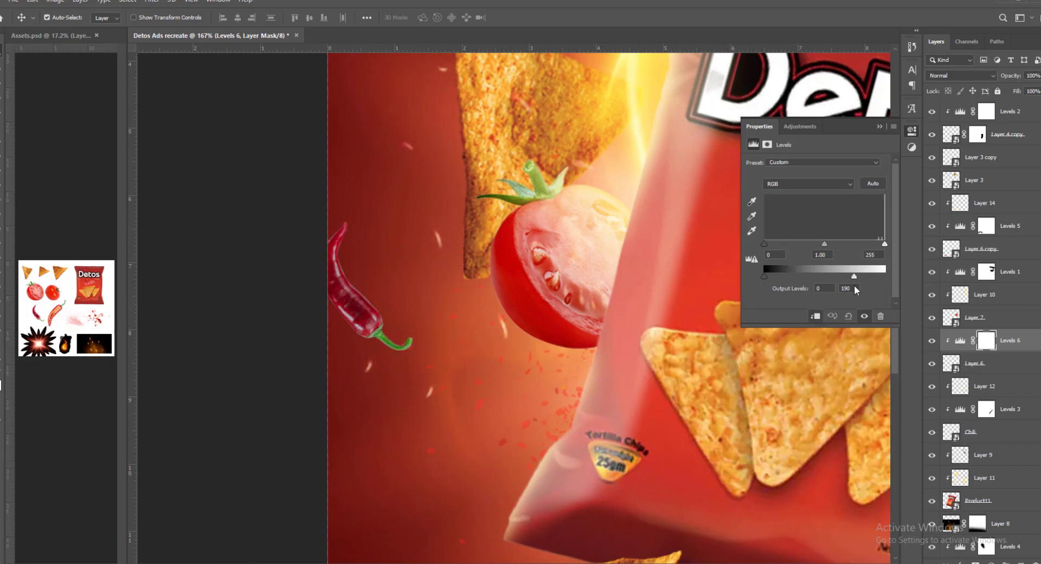
type("45")
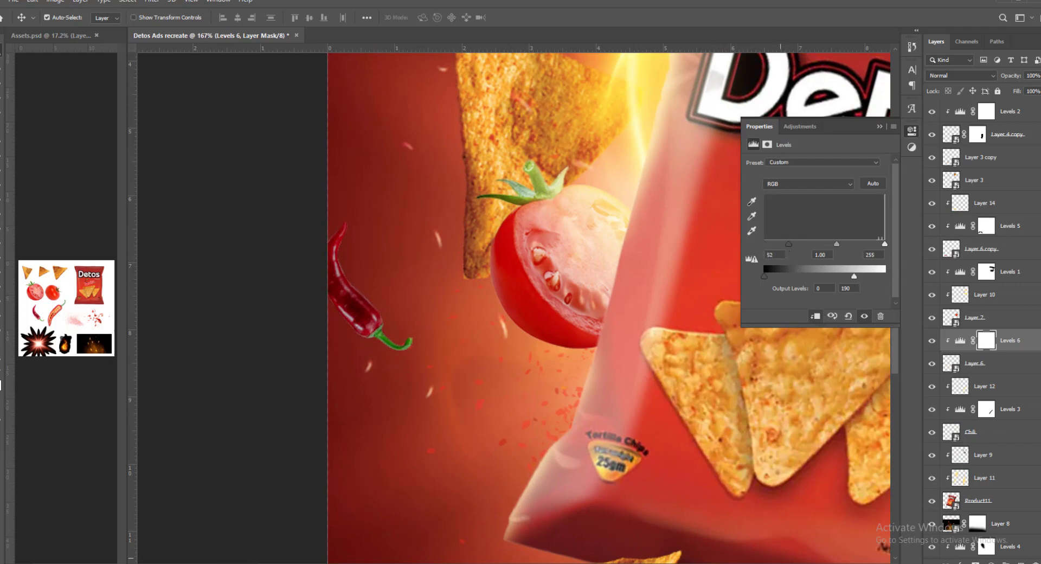
- Prepare a small soft brush, add a new layer clipped directly above Layer 6, and set its blend mode to Screen
left_click(982, 344)
key("b")
left_click_drag(356, 258, 378, 255)
mouse_move(377, 255)
left_mouse_down()
mouse_move(360, 255)
mouse_move(353, 318)
mouse_move(448, 422)
mouse_move(475, 424)
left_mouse_up()
left_click_drag(525, 419, 511, 411)
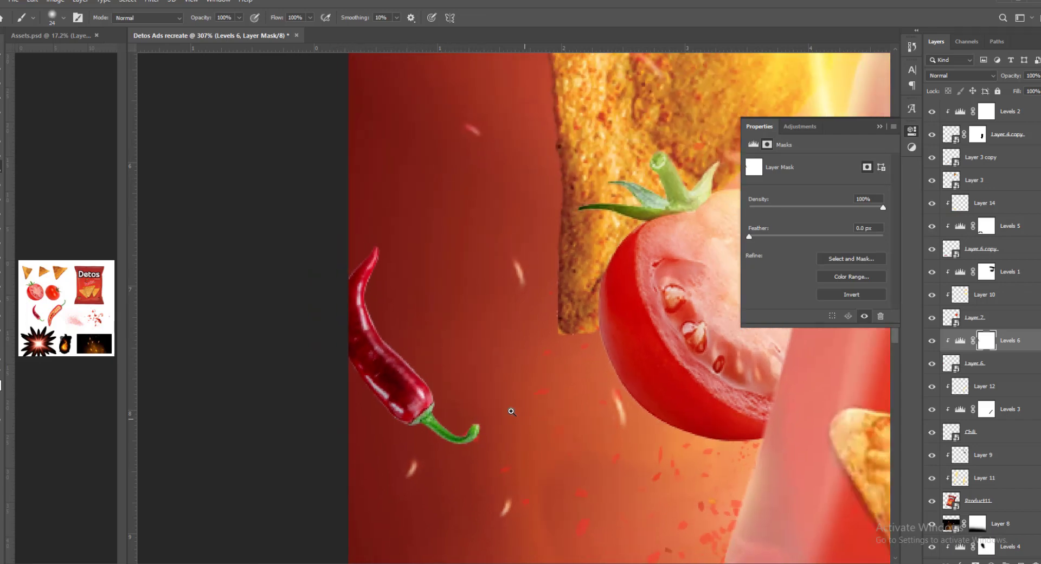
left_click(995, 365)
key("ctrl+shift+alt+n")
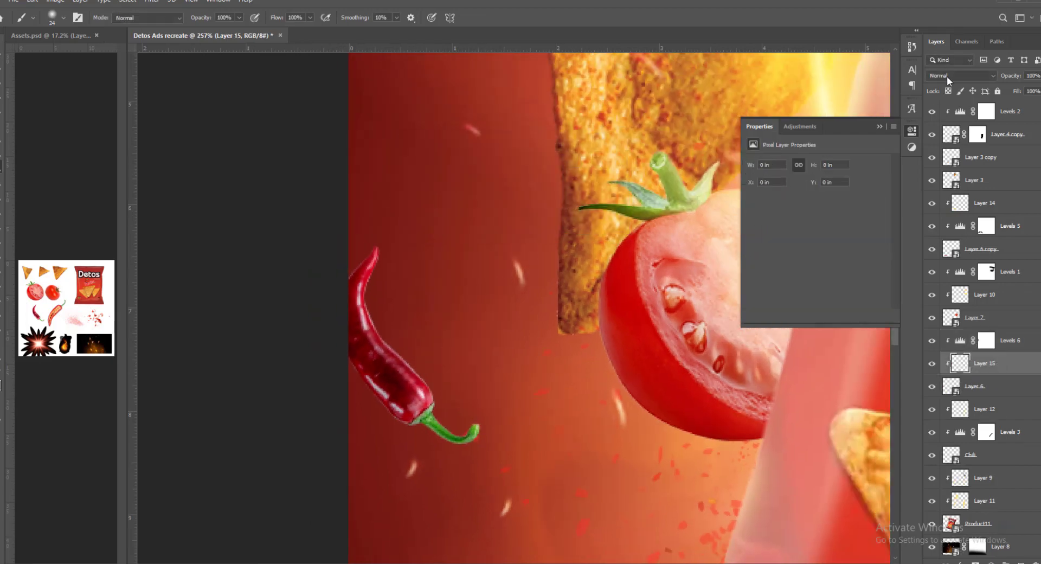
left_click(946, 76)
left_click(941, 170)
- Paint a warm rim light along the left chili's right edge, from its tip down to the stem, on Layer 15
mouse_move(379, 282)
left_mouse_down()
mouse_move(388, 332)
mouse_move(418, 338)
mouse_move(436, 373)
left_mouse_up()
left_click_drag(392, 307, 389, 298)
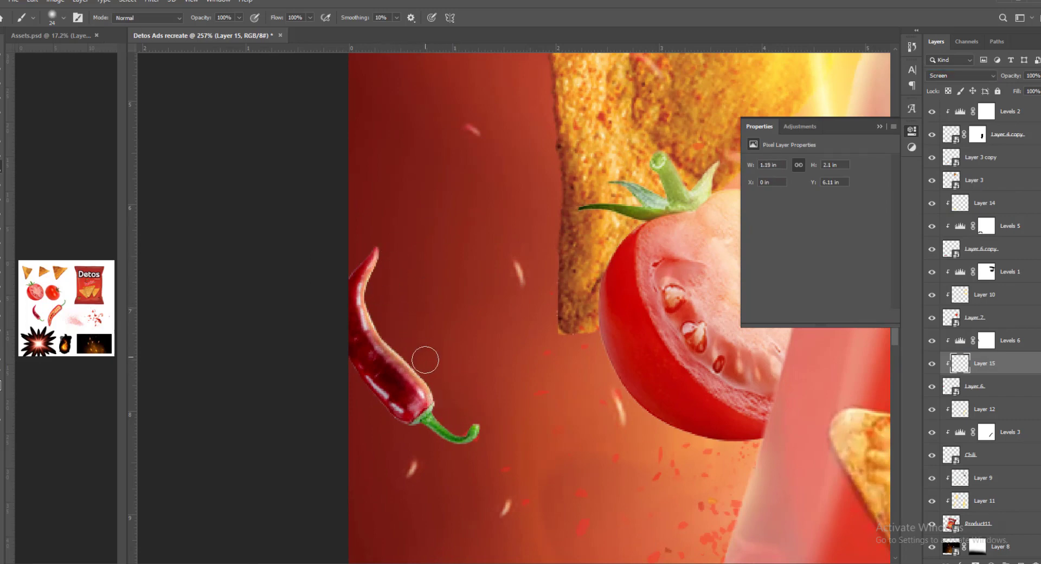
left_click_drag(425, 360, 492, 402)
mouse_move(515, 360)
left_mouse_down()
mouse_move(469, 352)
mouse_move(494, 319)
mouse_move(504, 335)
left_mouse_up()
- Add a Levels adjustment clipped to Layer 5, the large chip behind the halved tomato, with input black 59 and output white 242
key("v")
left_click_drag(486, 279, 480, 277)
left_click(406, 148)
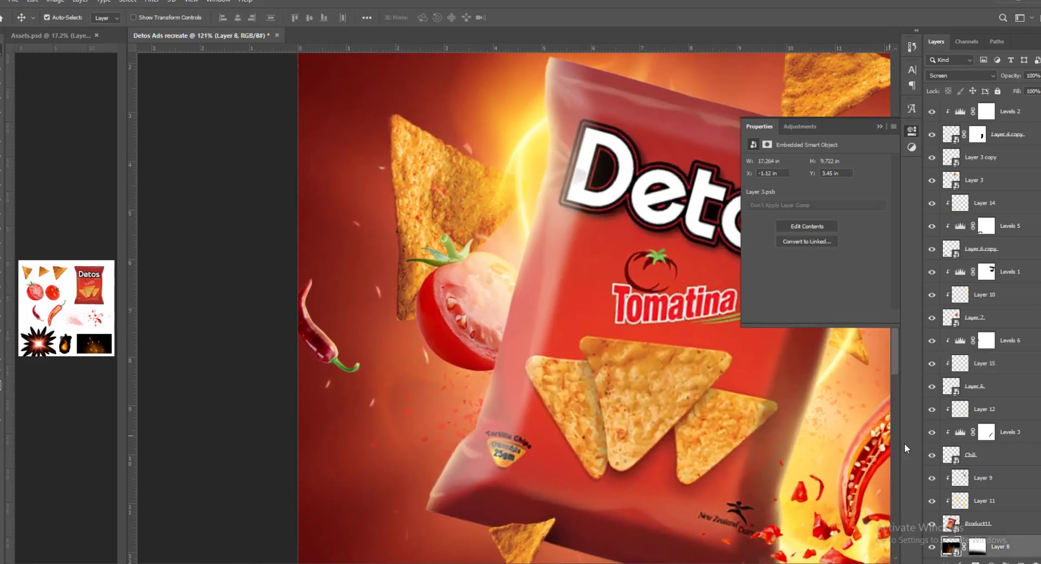
scroll(984, 455, "down", 8)
left_click(984, 478)
scroll(992, 467, "down", 3)
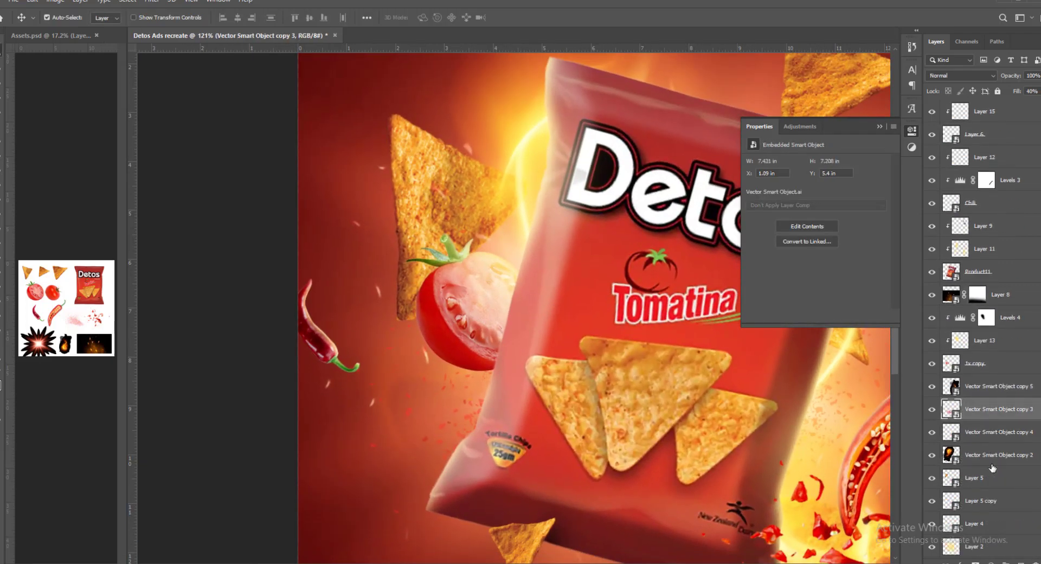
scroll(993, 467, "down", 1)
left_click(974, 455)
left_click_drag(494, 285, 483, 263)
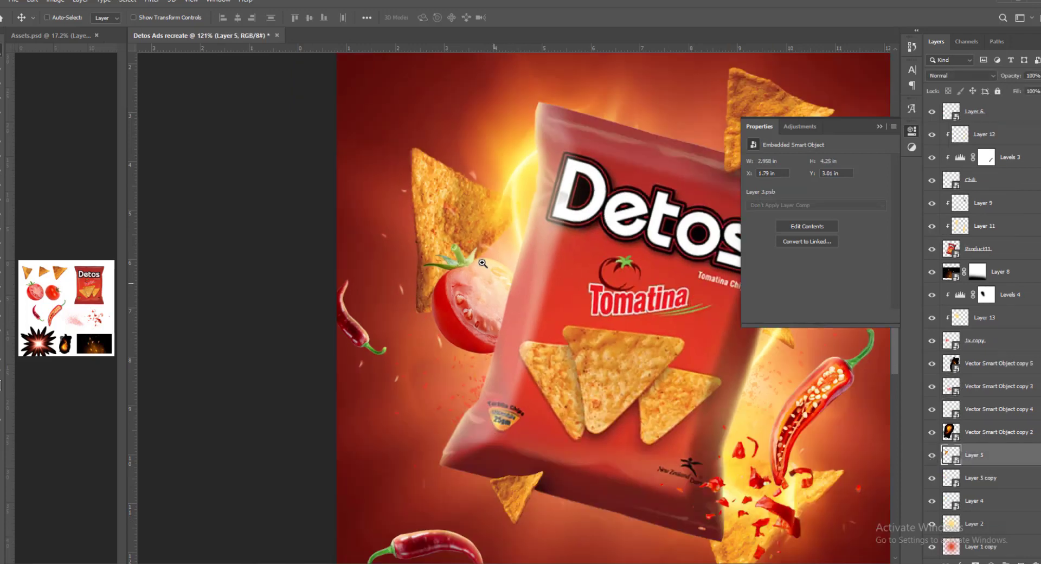
left_click(991, 561)
left_click(975, 413)
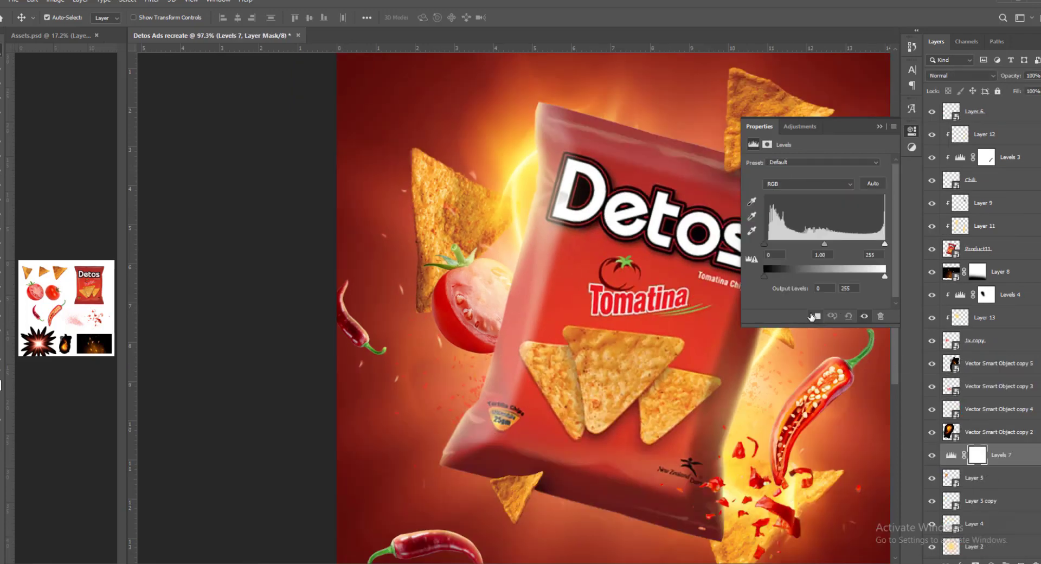
left_click(814, 316)
left_click_drag(763, 244, 792, 245)
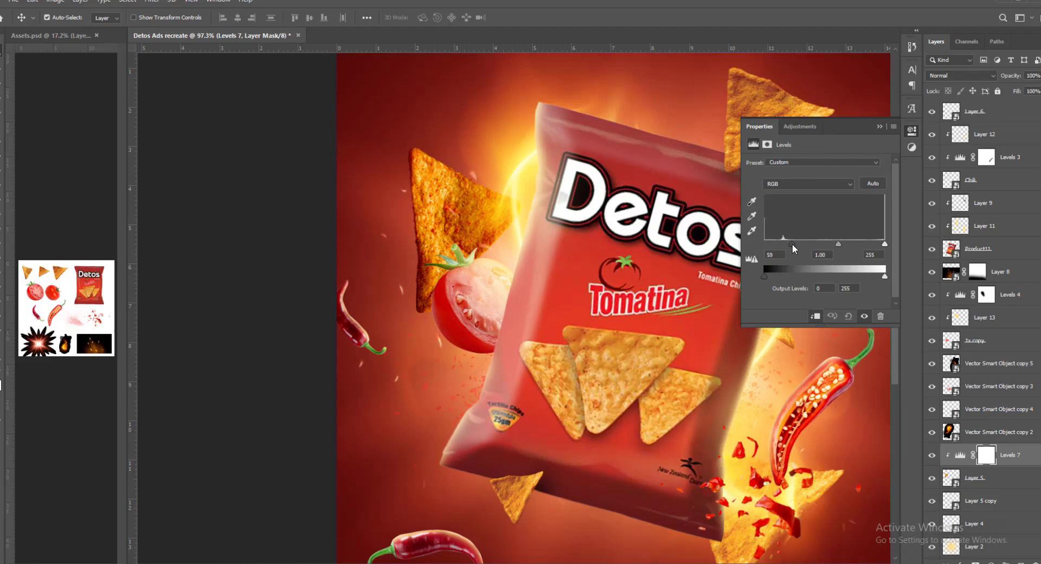
left_click_drag(881, 279, 875, 279)
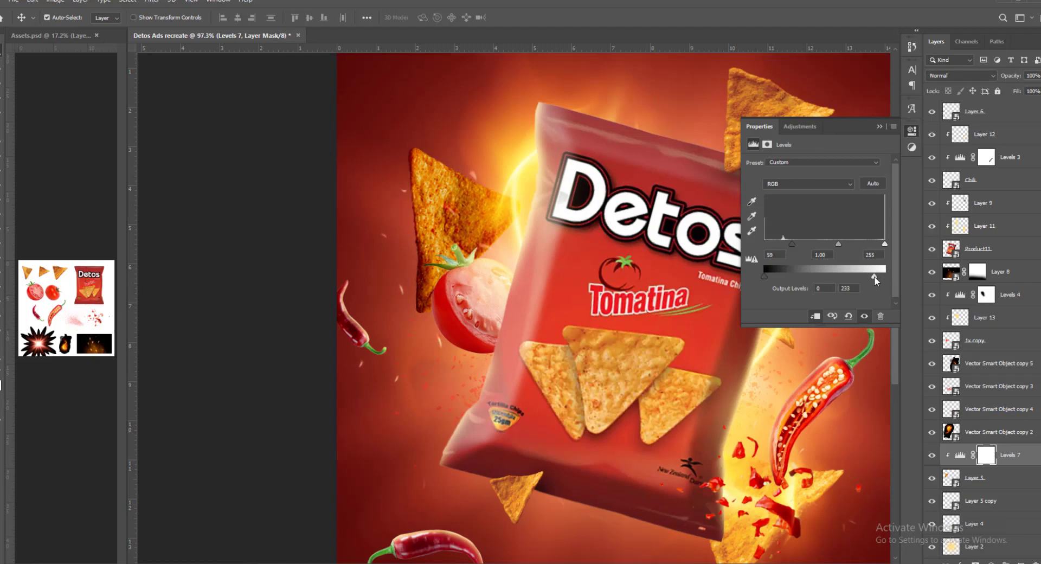
left_click(880, 127)
- Paint the Levels 7 mask with a large soft brush to remove the darkening from the chip's flame-facing side
key("b")
left_click(493, 226)
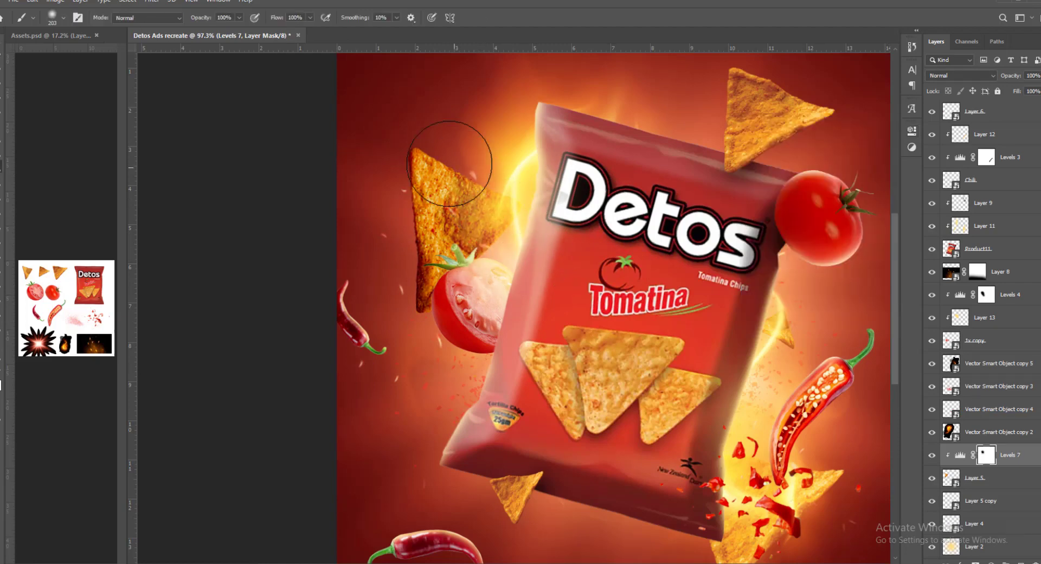
left_click_drag(449, 164, 433, 145)
mouse_move(528, 241)
left_mouse_down()
mouse_move(447, 238)
mouse_move(462, 244)
left_mouse_up()
- Search the layer stack for the chip behind the chili fragments at the bag's lower right
key("v")
left_click(640, 408)
scroll(976, 501, "down", 2)
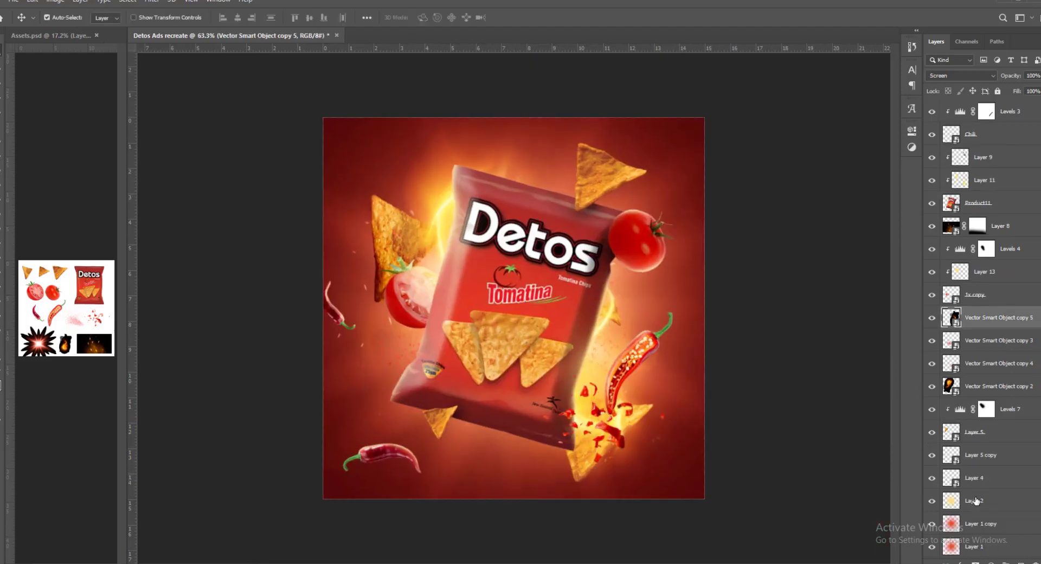
left_click(972, 465)
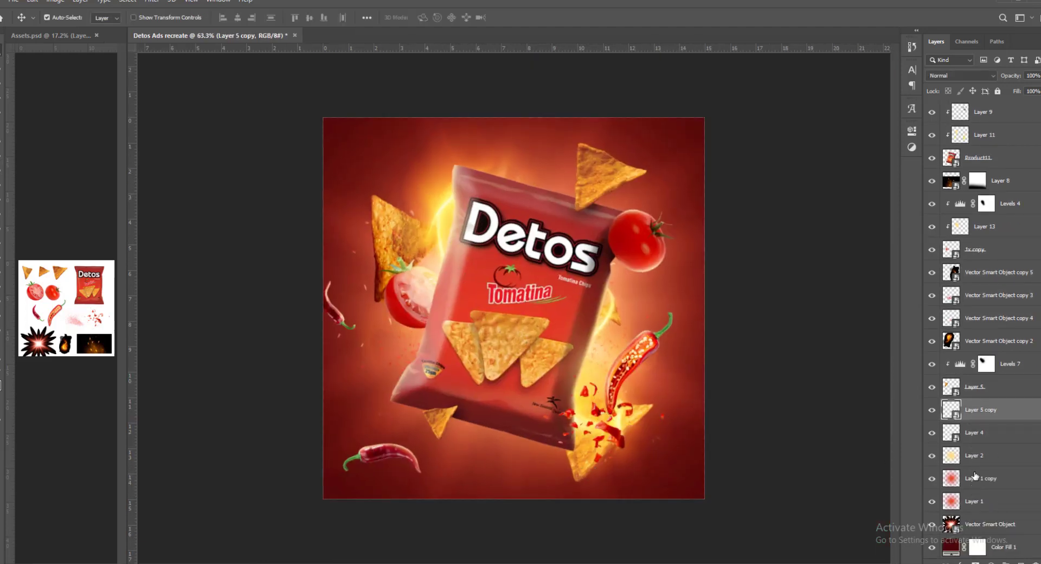
scroll(984, 350, "up", 1)
left_click(984, 326)
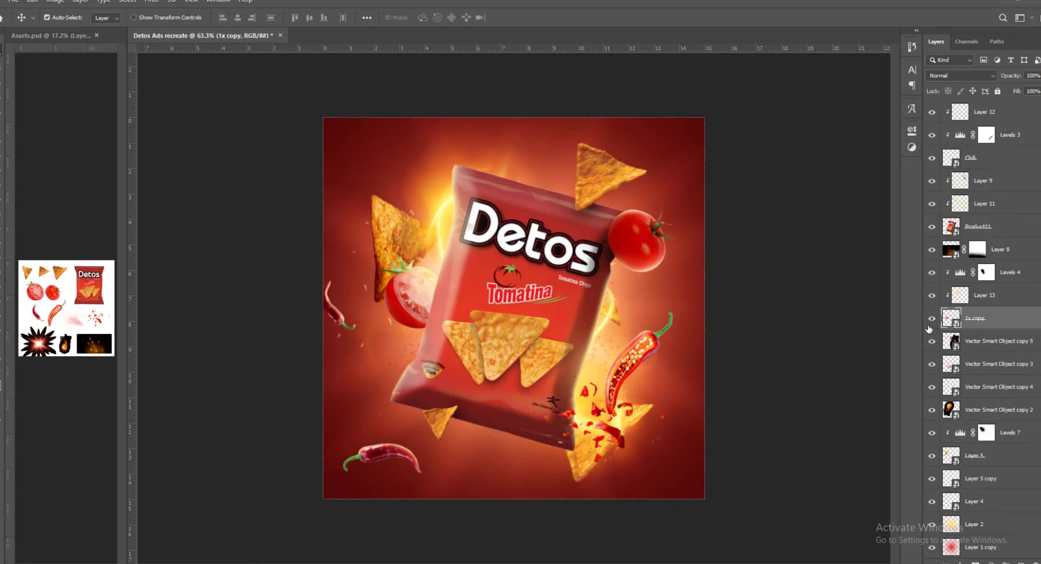
scroll(978, 333, "up", 1)
scroll(984, 343, "up", 5)
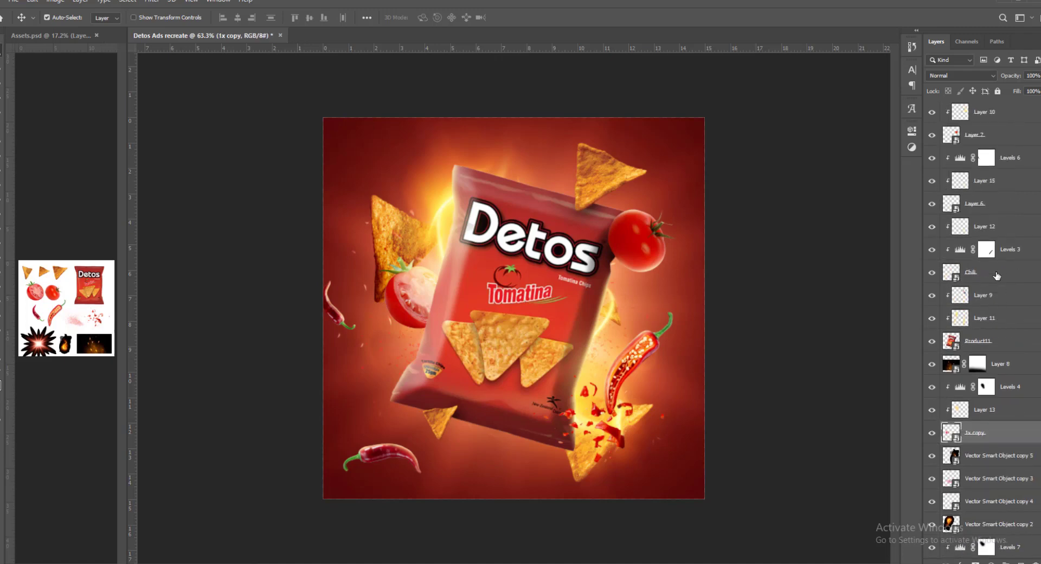
left_click(946, 479)
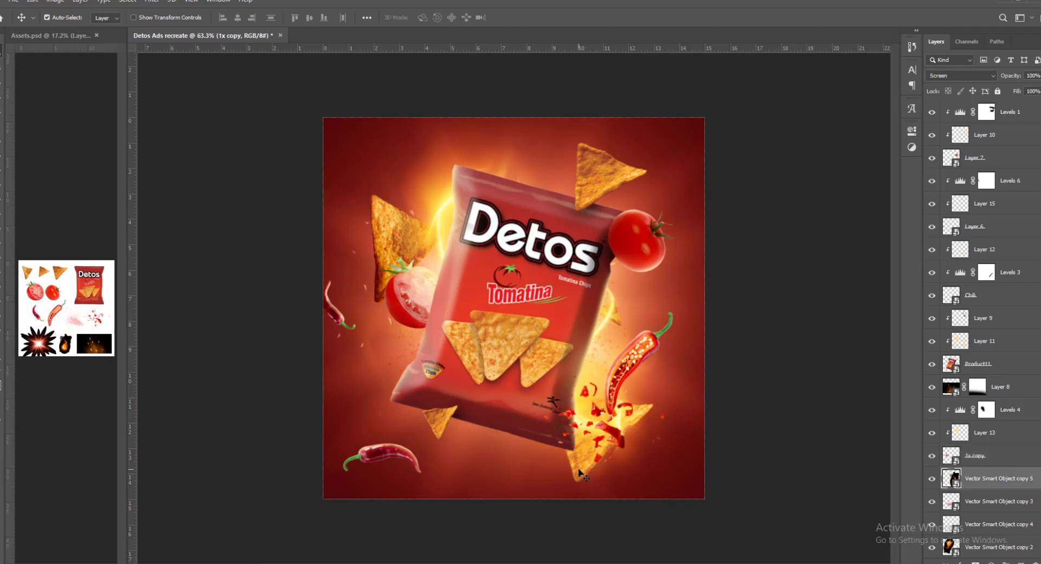
scroll(942, 483, "down", 1)
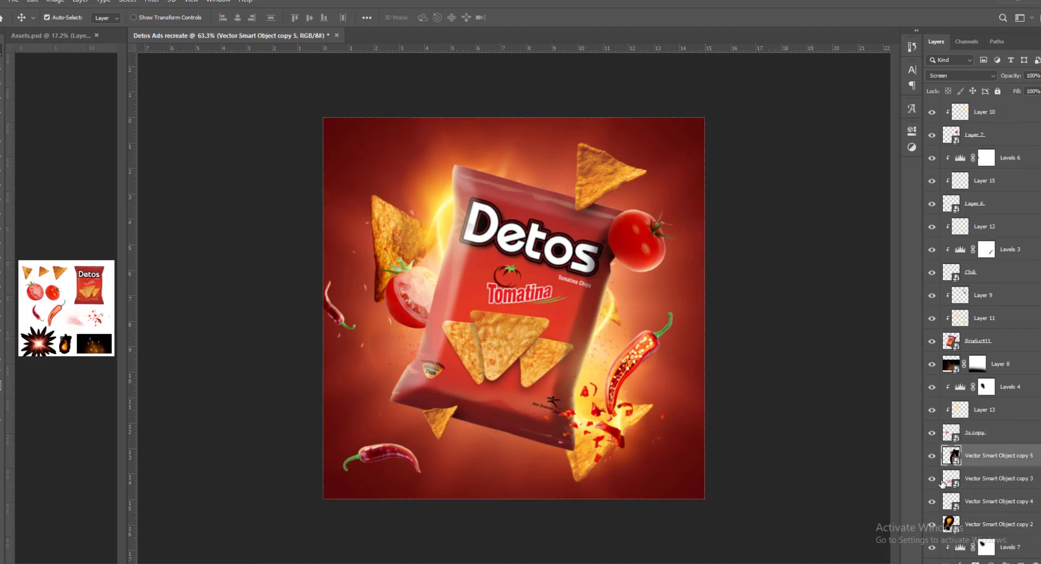
left_click(935, 508)
scroll(940, 487, "down", 5)
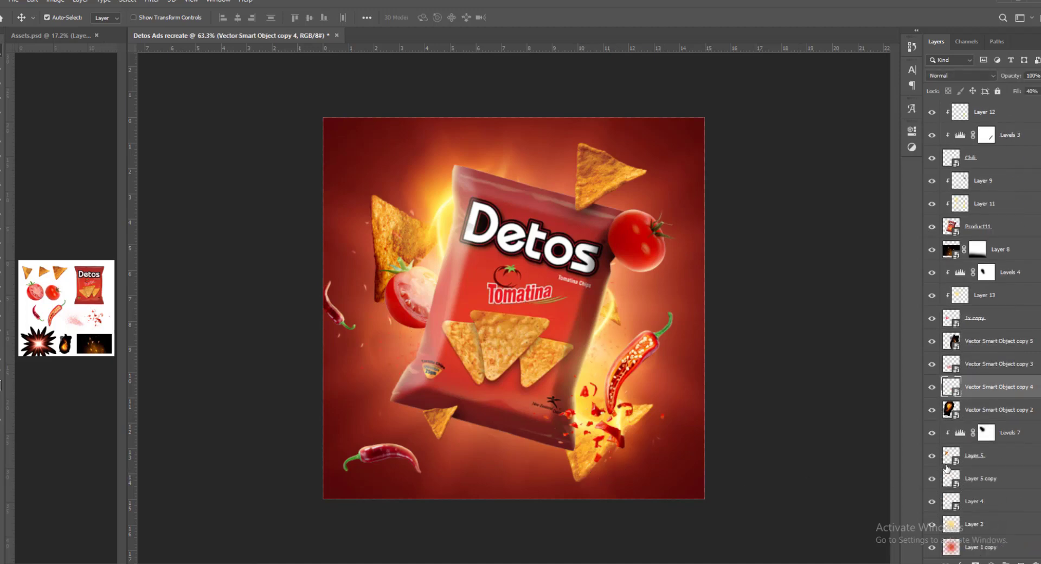
- Select Layer 4, the chip behind the chili fragments, and move it slightly to the right and up
left_click(977, 479)
scroll(972, 491, "down", 1)
left_click(960, 479)
left_click_drag(687, 457, 704, 453)
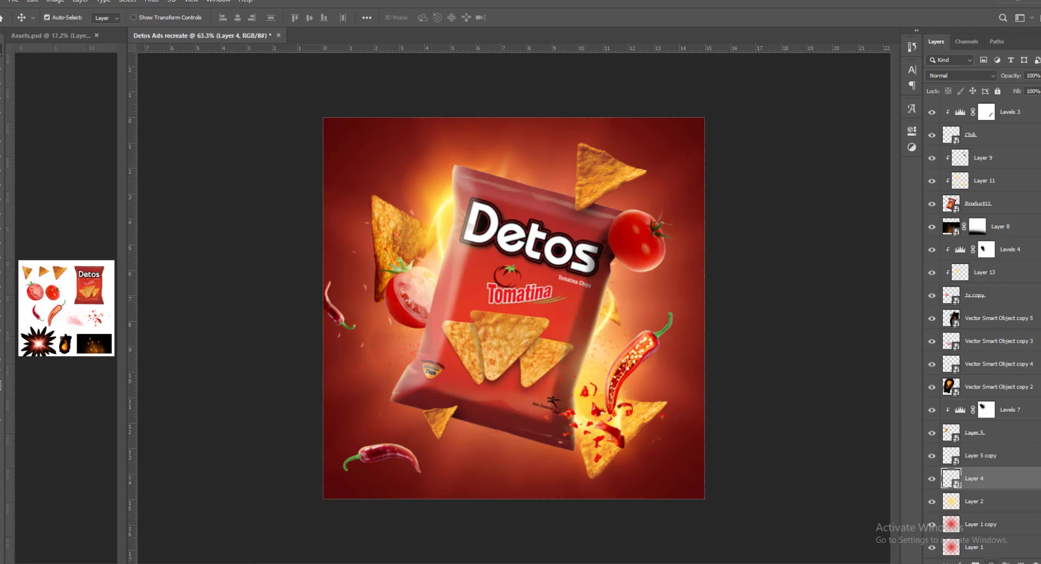
- Clip a Levels adjustment to Layer 4 with input black 74 and output white 233, and softly mask it near the bag's lower corner
left_click(992, 561)
left_click(989, 417)
left_click_drag(764, 244, 787, 257)
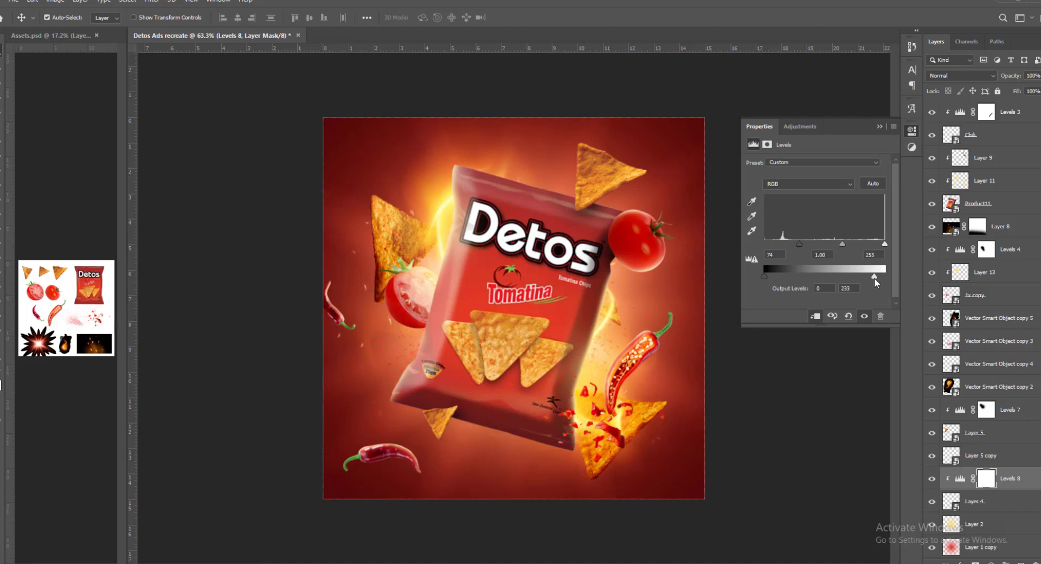
left_click(879, 126)
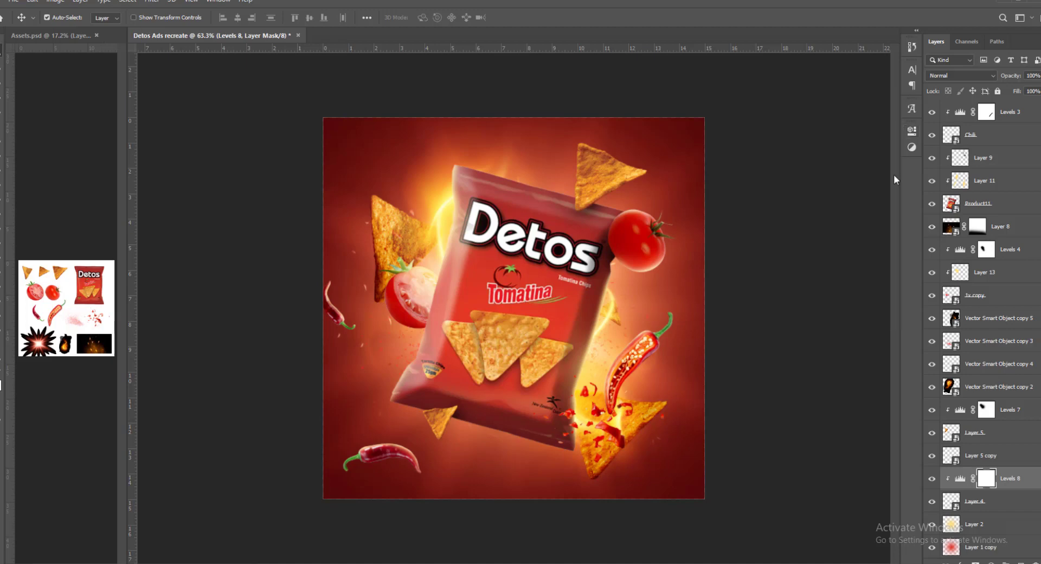
key("b")
left_click(579, 412)
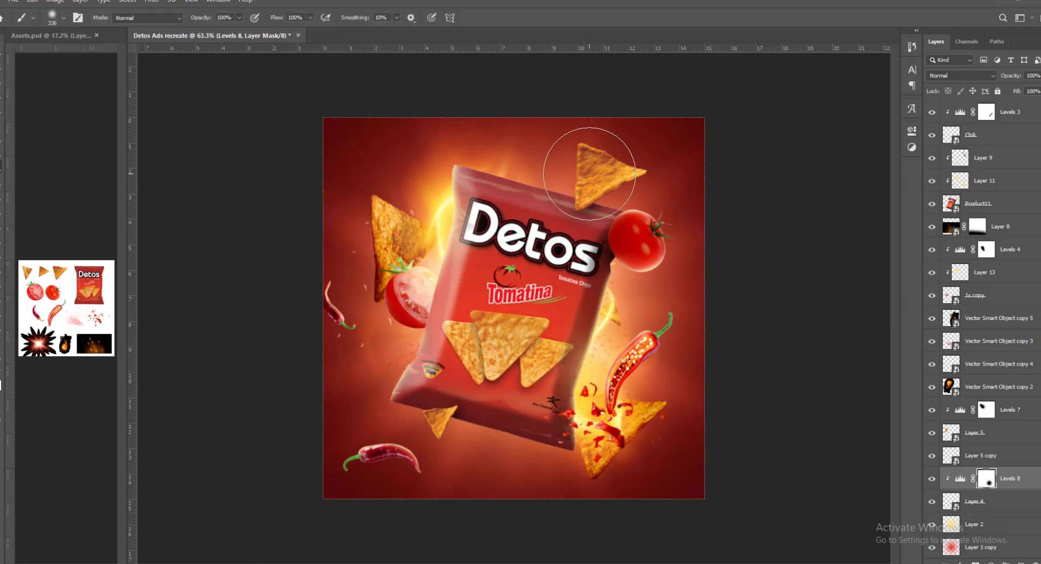
- Add a Levels adjustment clipped to Layer 3, the chip above the bag, with input black 54 and output white 240
key("v")
left_click(677, 235)
left_click(990, 561)
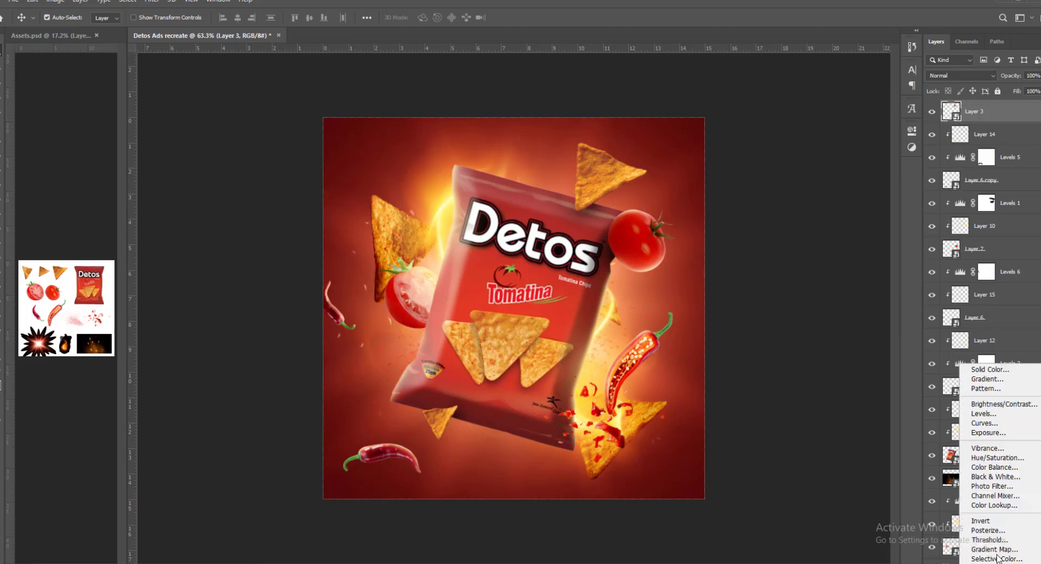
left_click(981, 415)
key("ctrl+alt+g")
left_click_drag(884, 277, 877, 276)
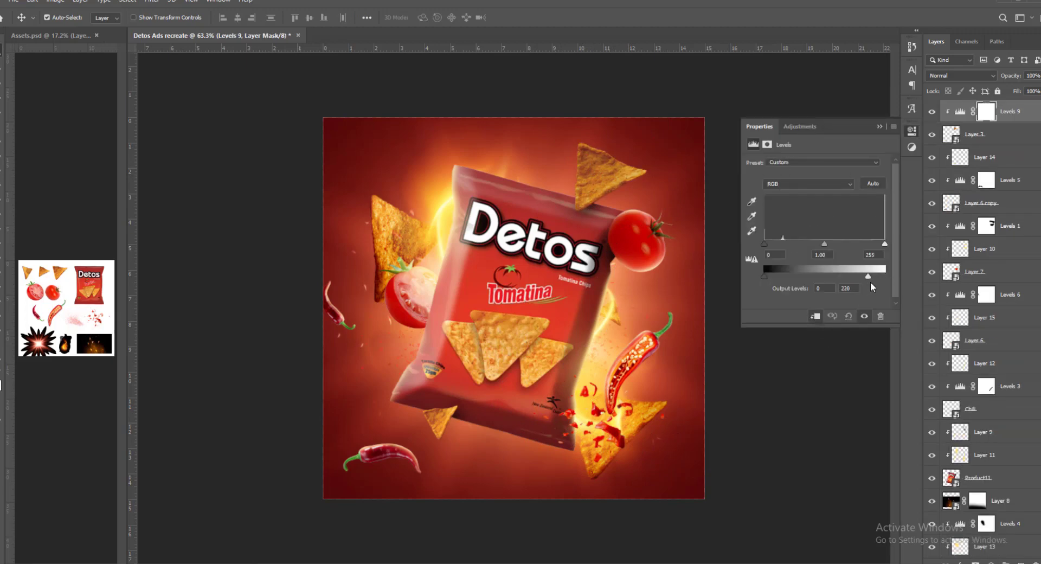
left_click_drag(764, 245, 790, 248)
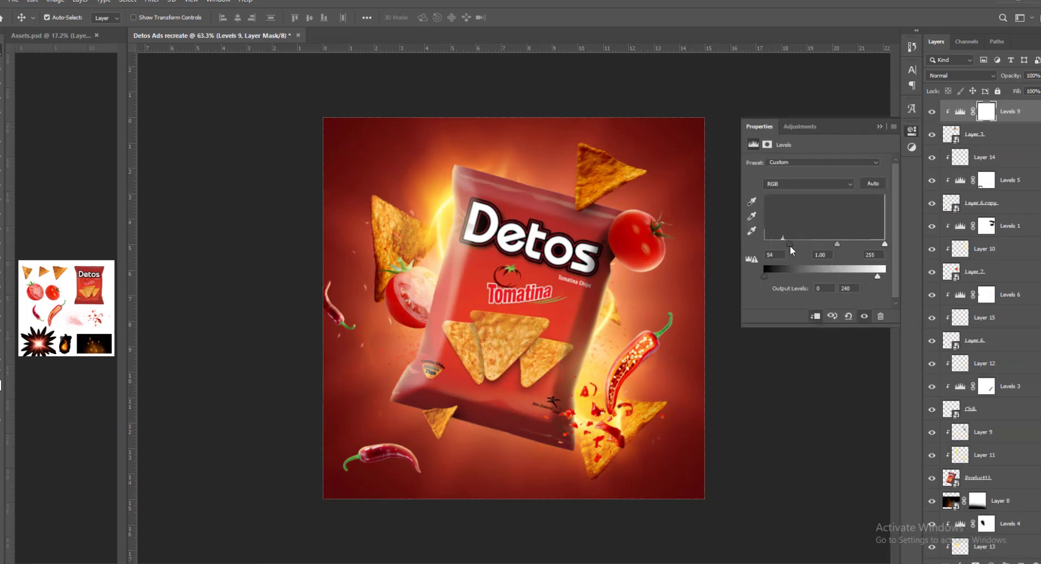
left_click(879, 128)
- Paint the Levels 9 mask with a large soft brush to lift the darkening from the top chip's upper left edge
key("b")
left_click(564, 160)
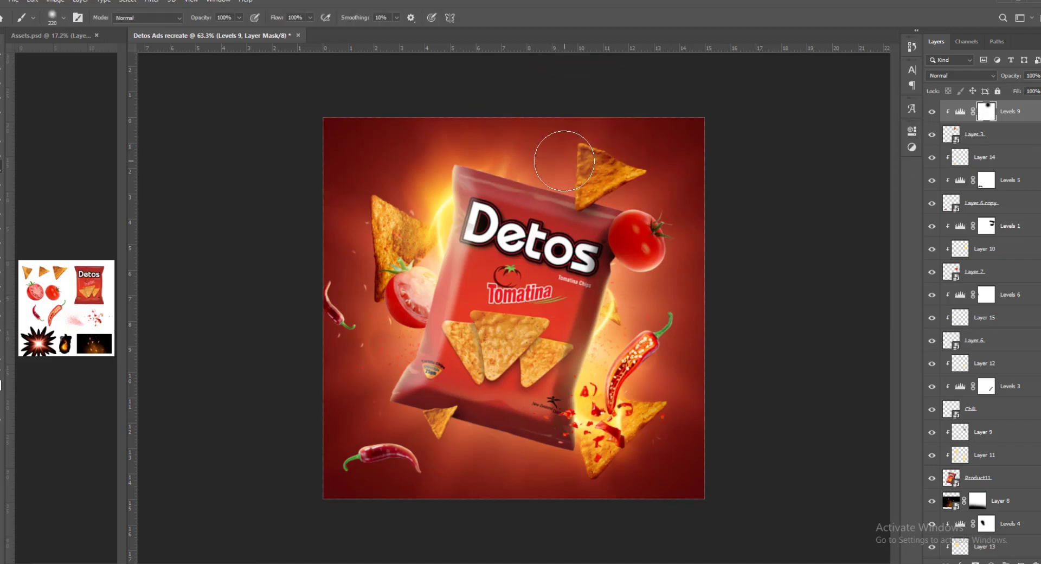
mouse_move(564, 161)
left_mouse_down()
mouse_move(627, 128)
mouse_move(558, 160)
left_mouse_up()
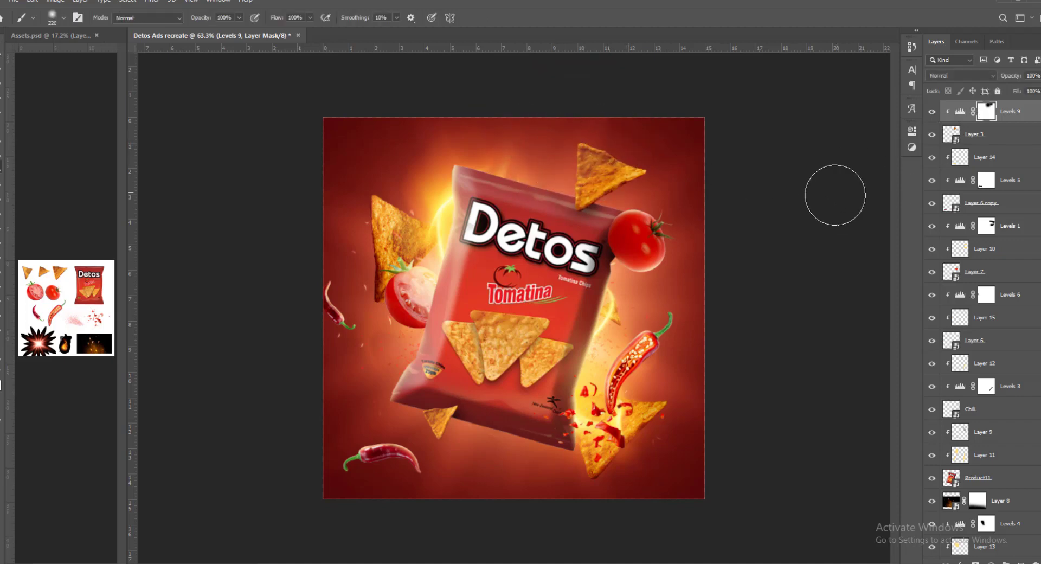
key("v")
left_click(998, 501)
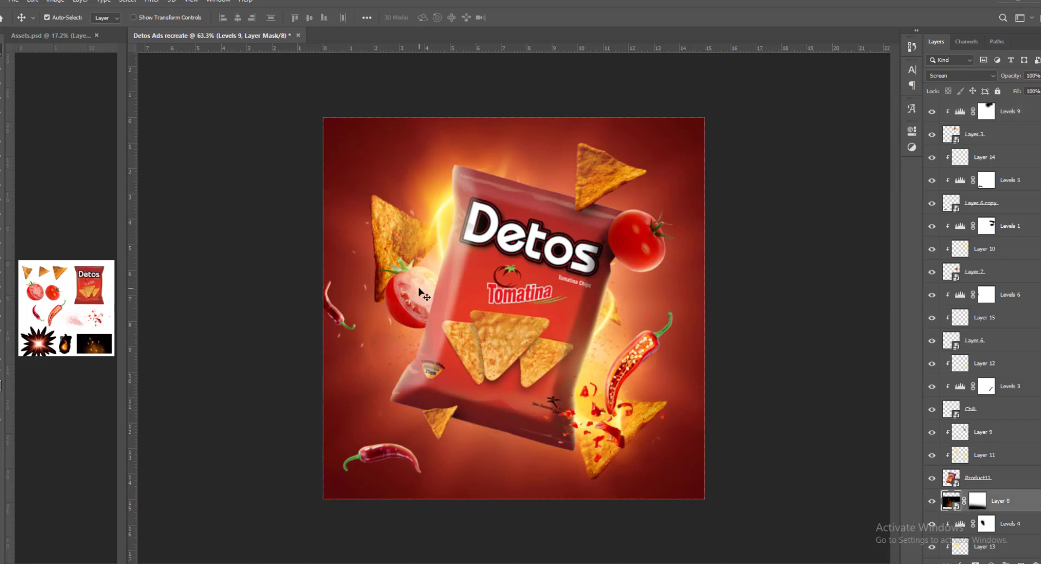
scroll(968, 461, "down", 3)
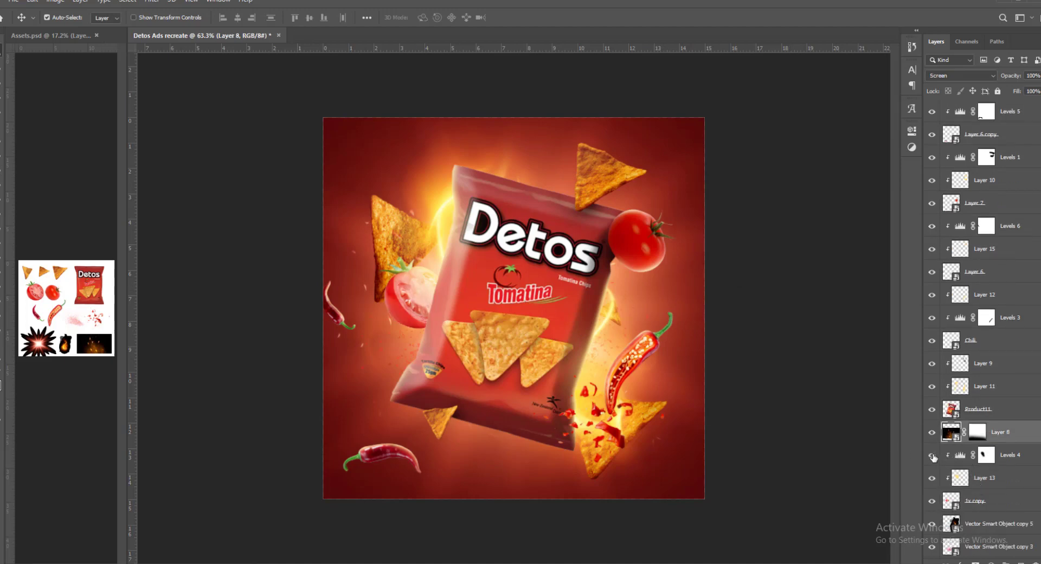
left_click(986, 454)
key("b")
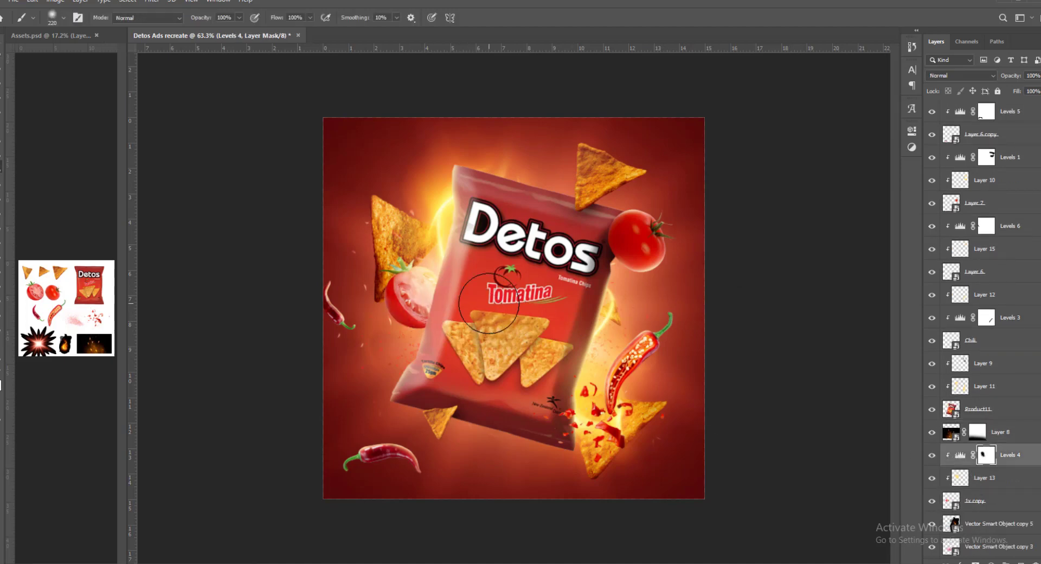
left_click(979, 486)
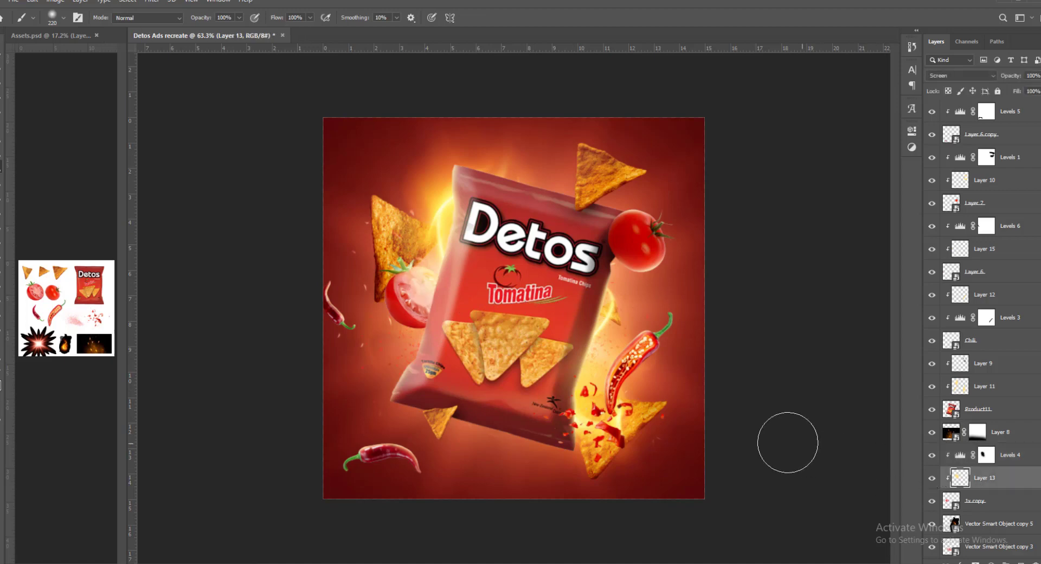
key("v")
left_click_drag(428, 270, 465, 270)
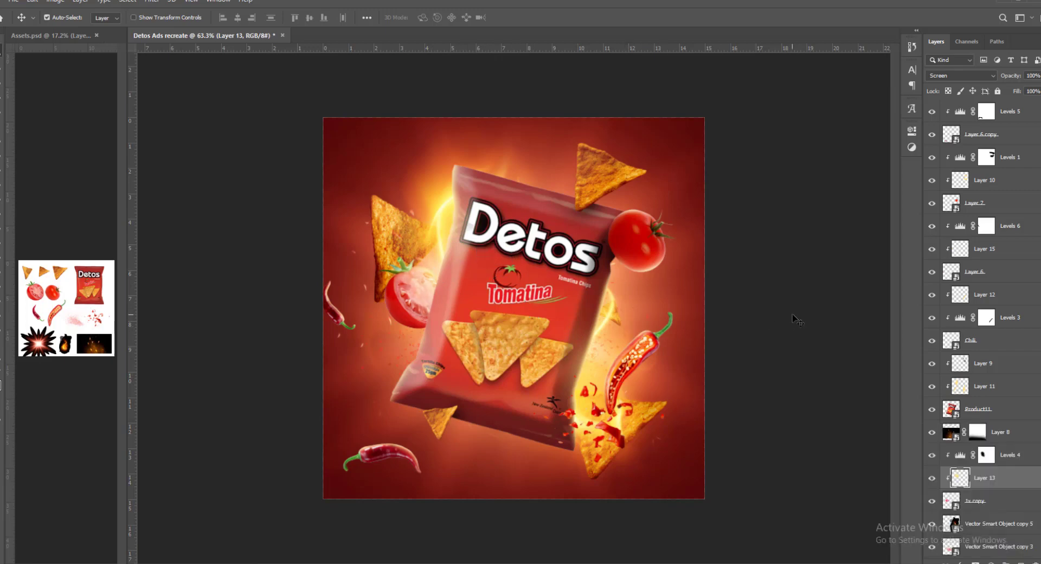
left_click(805, 297)
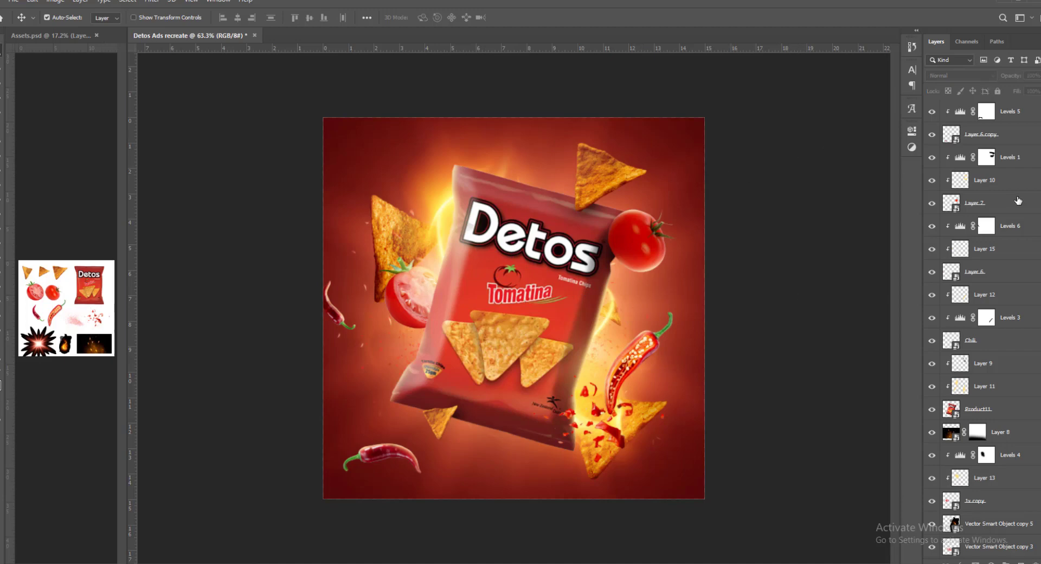
scroll(1018, 200, "up", 3)
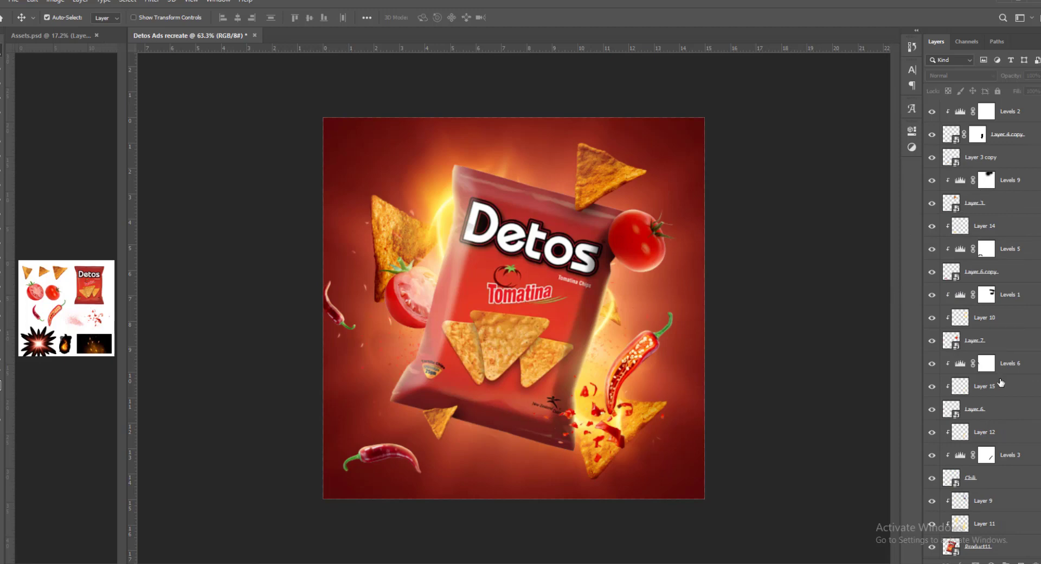
- Enlarge Layer 8, the sparks overlay behind the bag, to about 131% and reposition it so the sparks spread across the canvas
scroll(1000, 383, "down", 4)
left_click(989, 411)
key("ctrl+t")
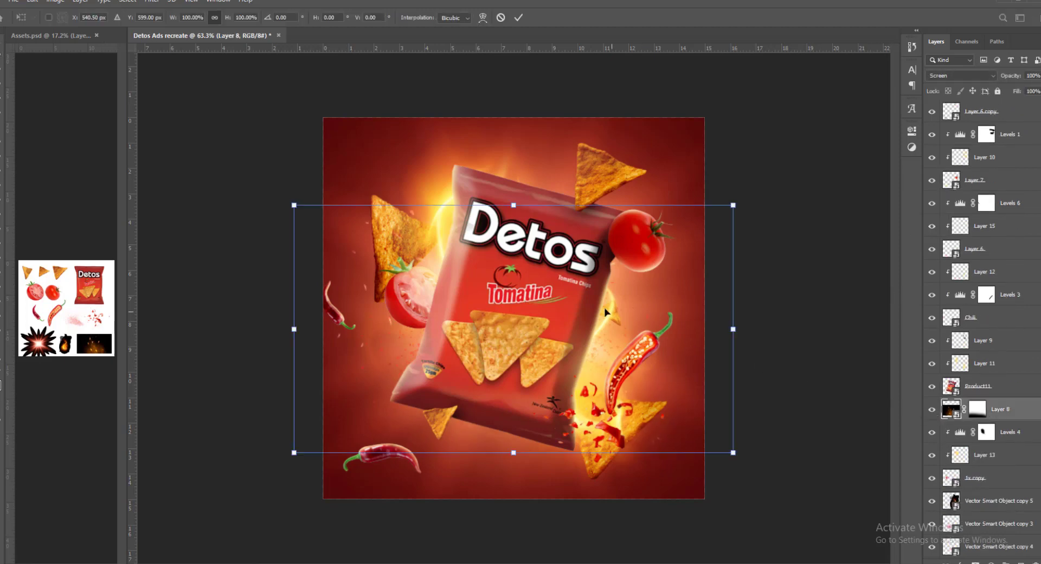
left_click_drag(605, 311, 677, 296)
left_click_drag(737, 318, 800, 317)
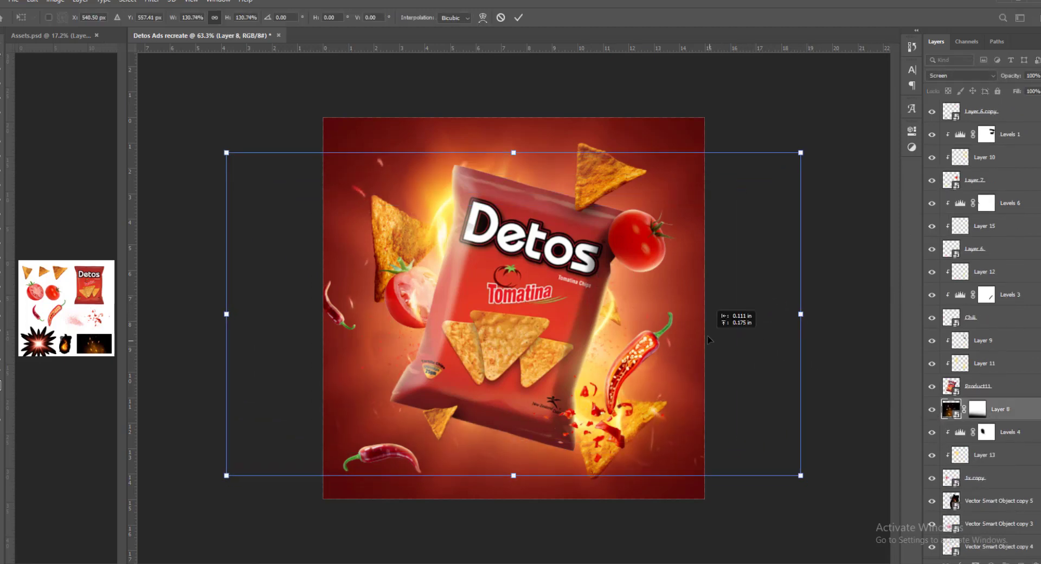
key("Return")
left_click(756, 281)
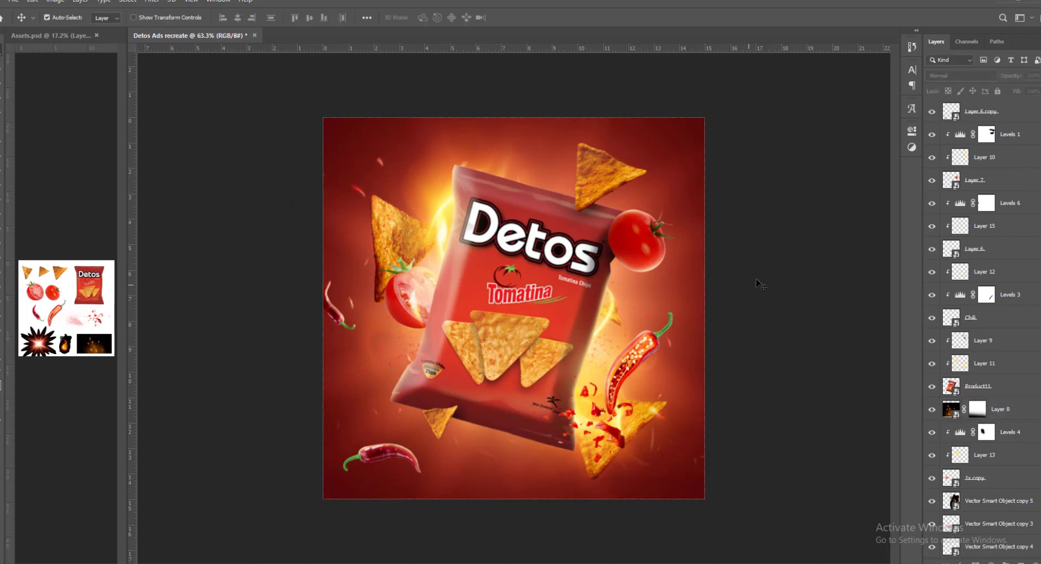
- Add a Color Balance adjustment above all layers and set its shadows to red +13, green +4 and yellow -13
scroll(991, 271, "up", 5)
left_click(1008, 112)
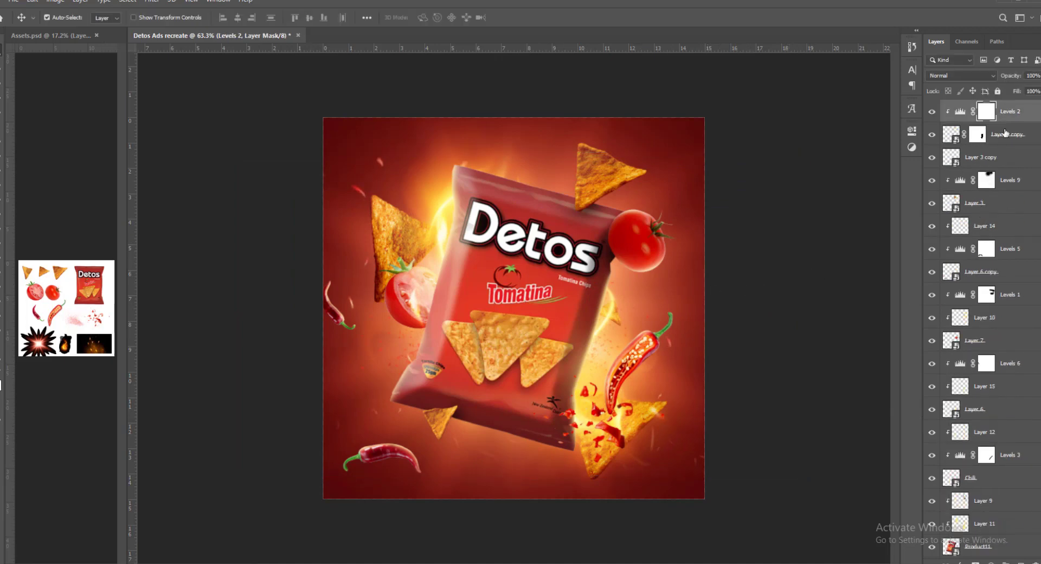
left_click(991, 561)
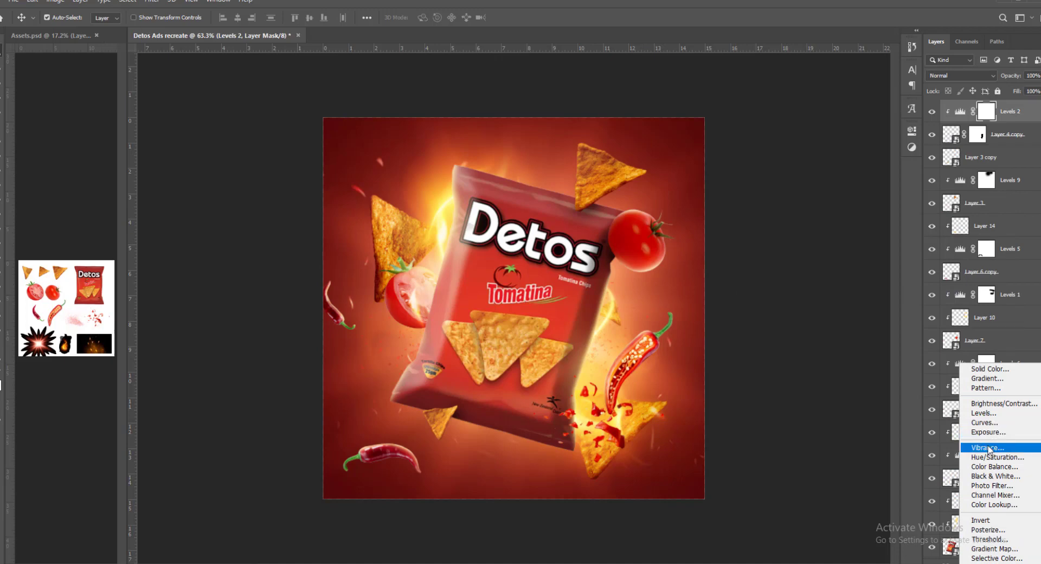
left_click(994, 466)
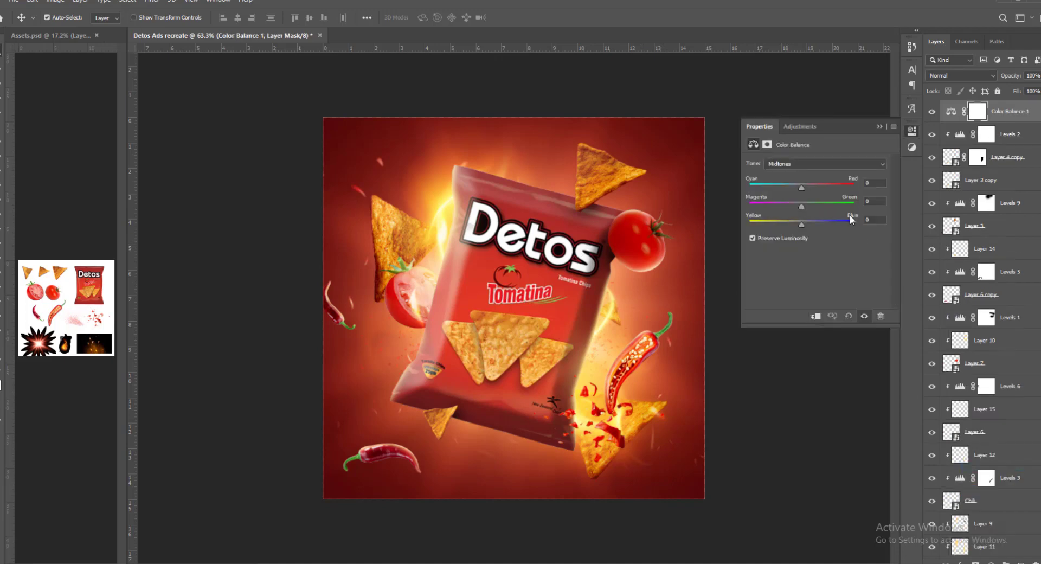
left_click(808, 168)
left_click(808, 172)
left_click_drag(802, 187, 808, 188)
left_click(802, 205)
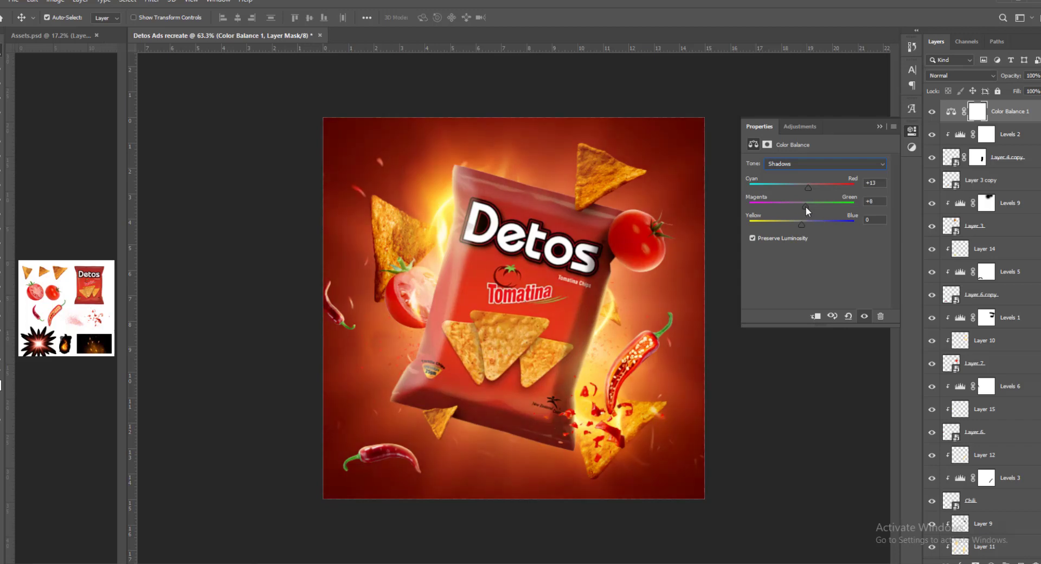
left_click_drag(802, 228, 795, 232)
- Shift the Color Balance midtones toward red and set its highlights to red +6 and yellow -13
left_click(802, 164)
left_click(813, 184)
left_click_drag(814, 186, 810, 186)
left_click(801, 208)
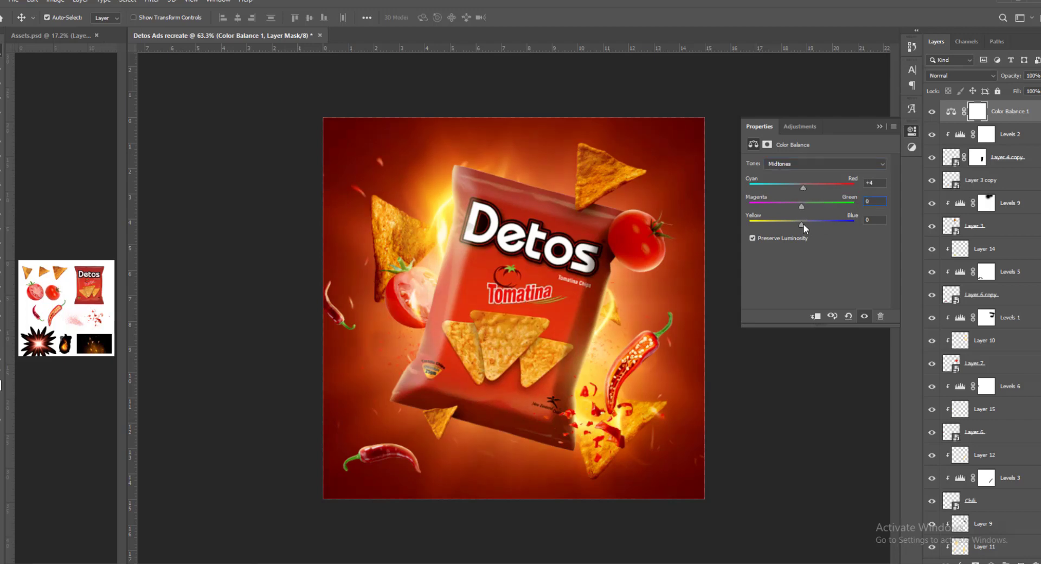
left_click(812, 162)
left_click(802, 187)
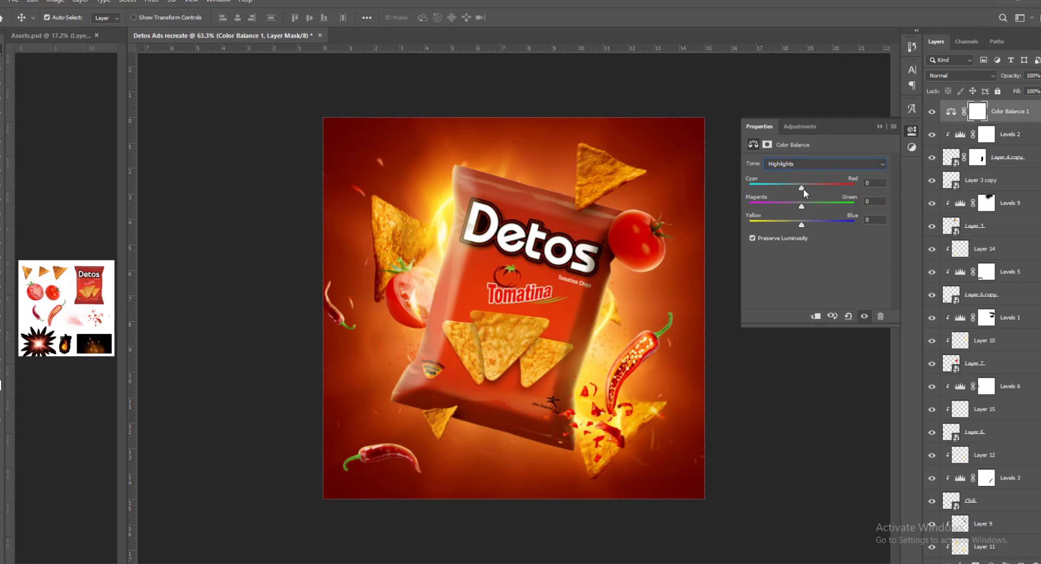
left_click_drag(802, 188, 806, 187)
left_click_drag(801, 225, 795, 225)
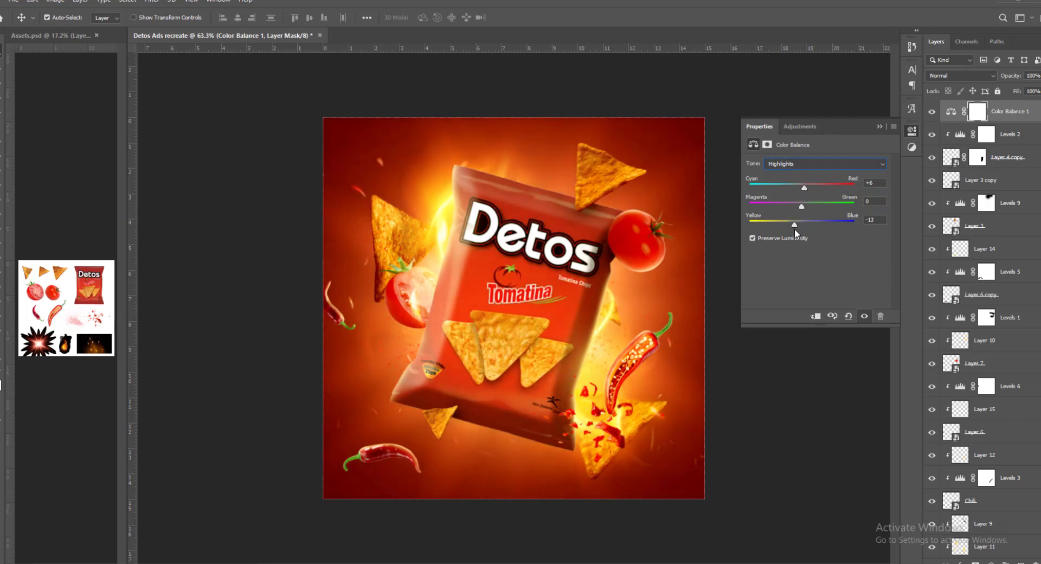
left_click(880, 126)
- Add a Levels adjustment above Color Balance and raise its black input slightly to deepen the whole image's contrast
left_click(990, 561)
left_click(981, 418)
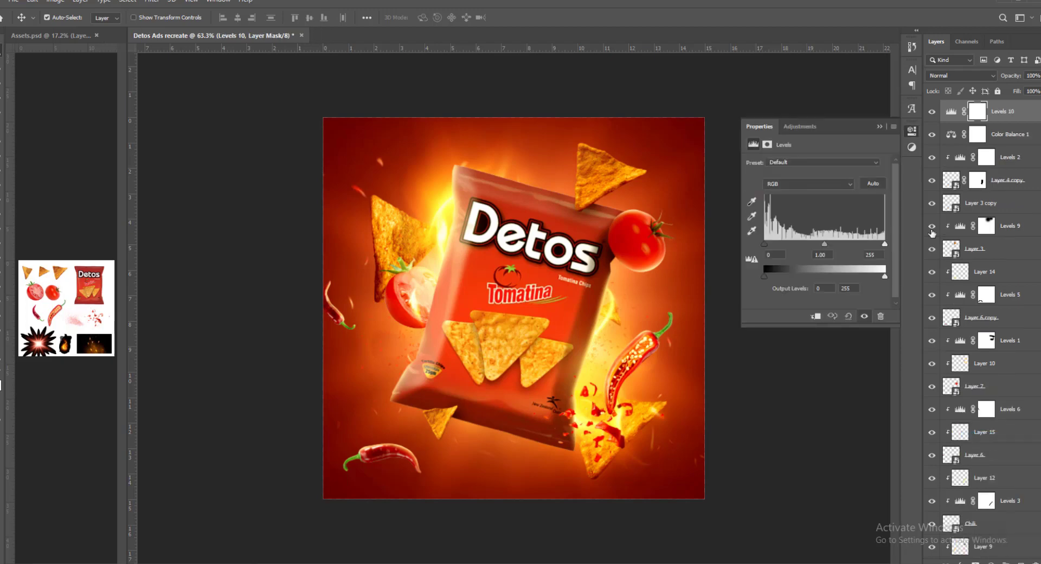
left_click_drag(764, 244, 772, 247)
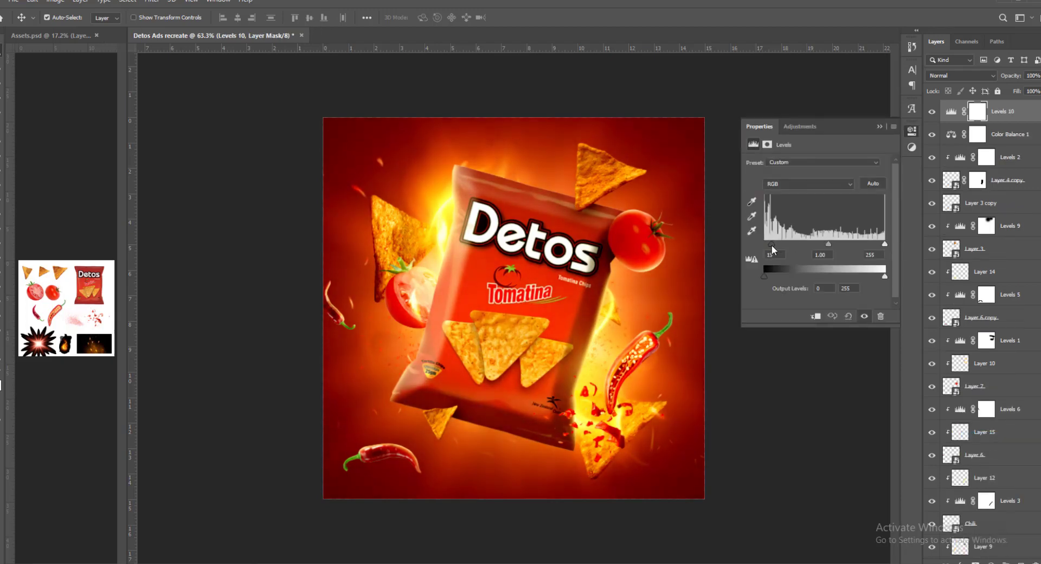
left_click(879, 126)
- Paint the Levels 10 mask with a 501 px soft brush above, beside and below the bag, and compare with the adjustment hidden
key("b")
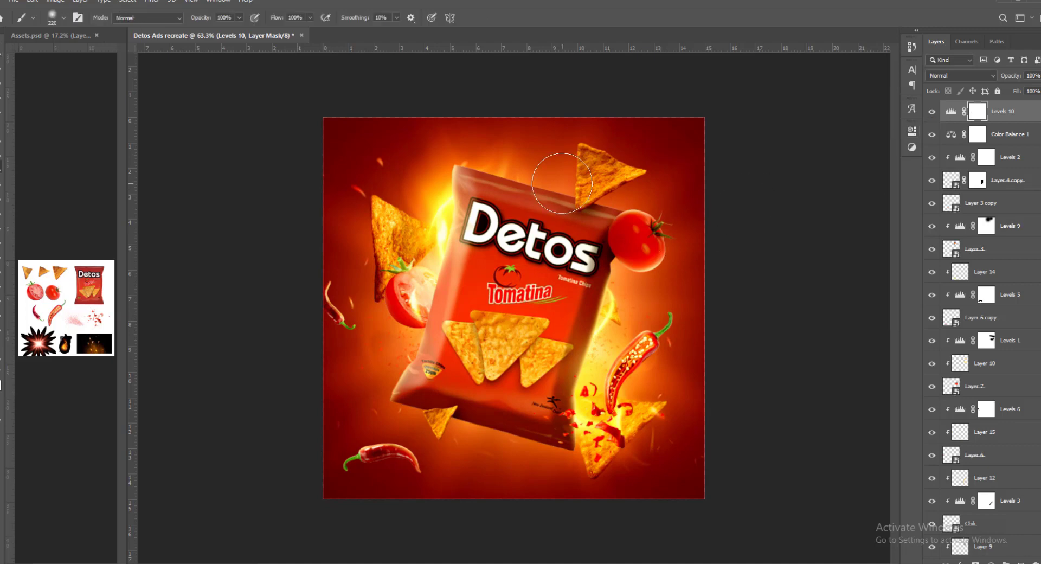
key("bracketright")
key("bracketright")
key("bracketright")
key("bracketright")
key("bracketright")
left_click_drag(539, 187, 509, 179)
left_click(408, 347)
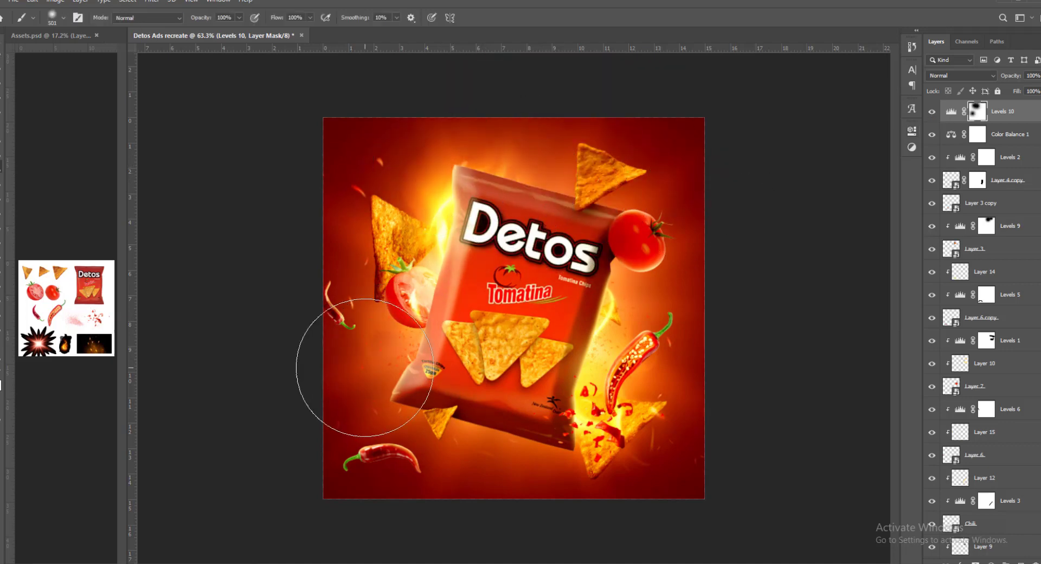
left_click(357, 367)
left_click(621, 348)
left_click(690, 424)
left_click(513, 479)
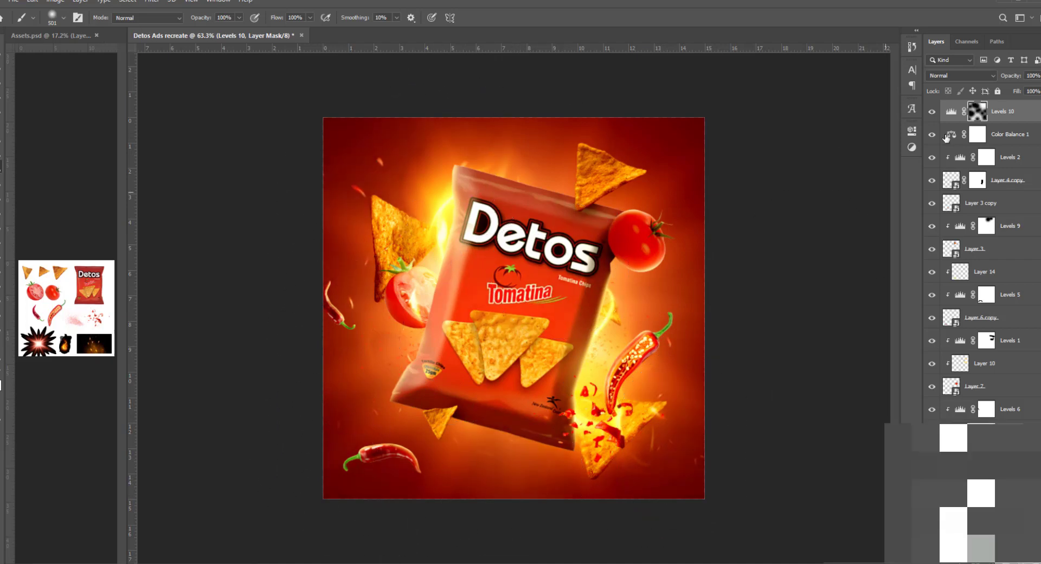
left_click(931, 112)
left_click(931, 112)
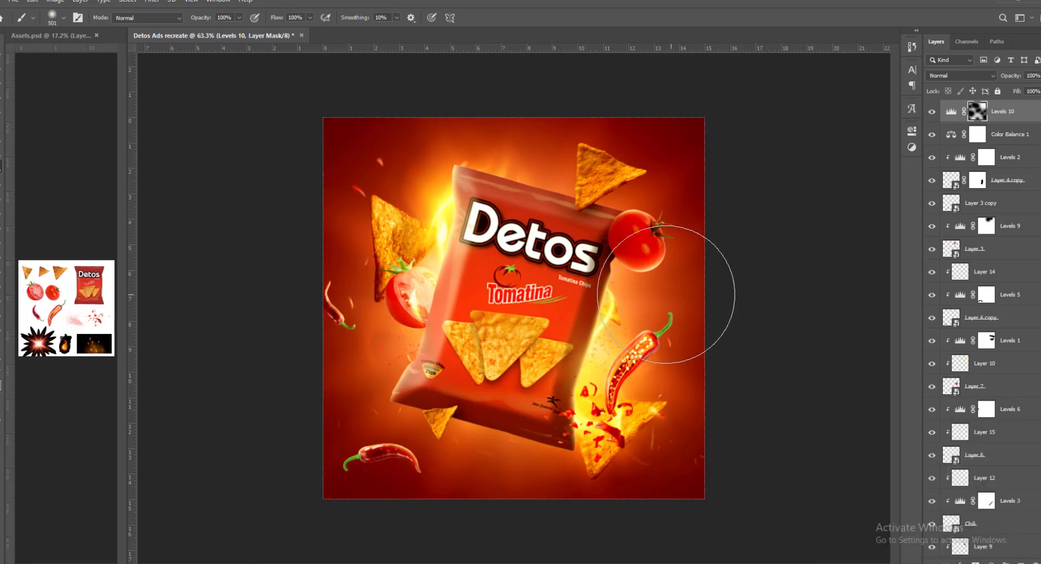
- Touch up the Levels 10 mask over the bag's Detos logo with the large soft brush and compare with the adjustment hidden
left_click(930, 114)
left_click(930, 113)
left_click(483, 220)
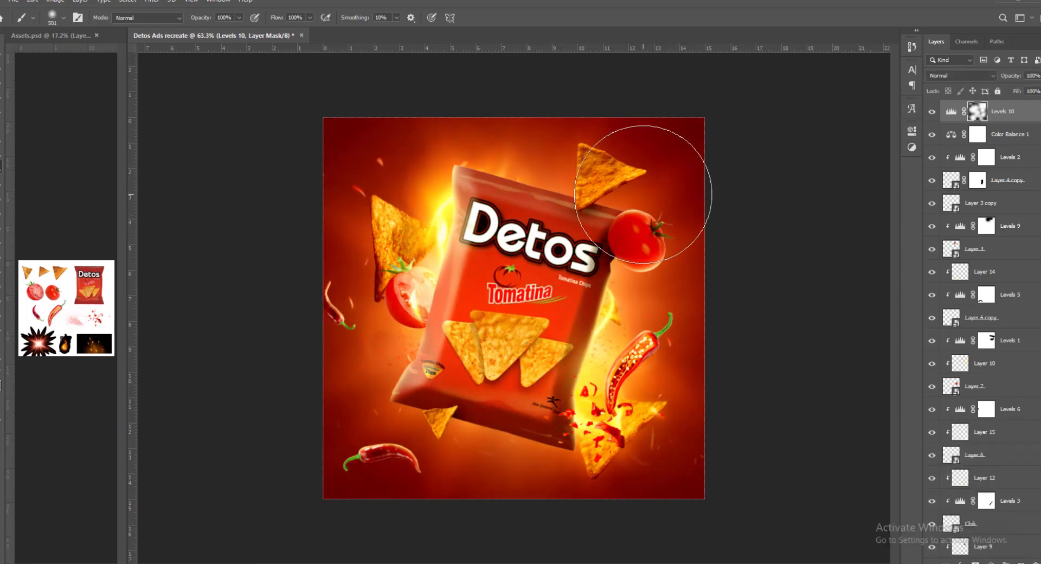
left_click(932, 112)
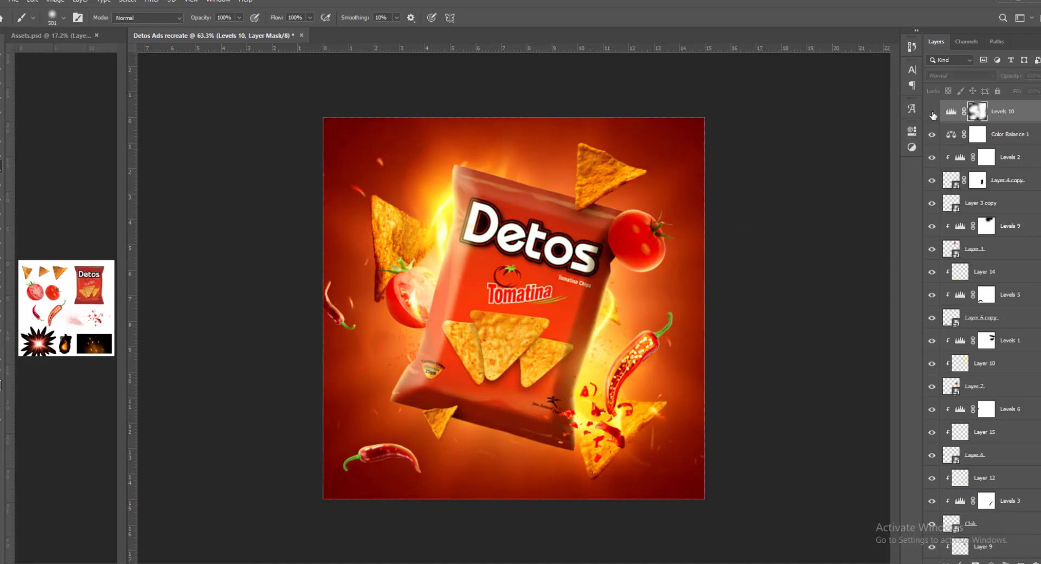
left_click(932, 113)
key("v")
left_click(784, 249)
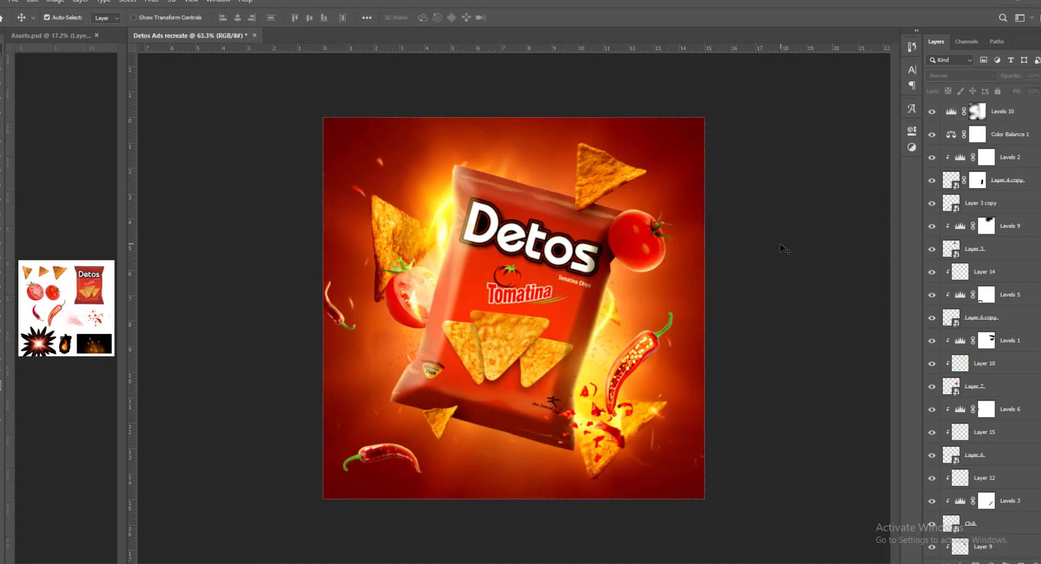